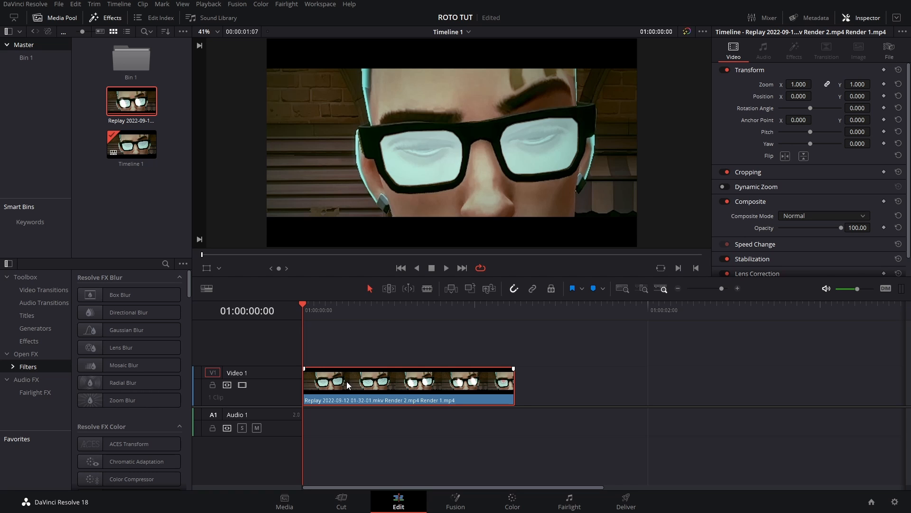
Duplicate the Video 1 clip onto a new Video 2 track directly above the original
left_click(347, 381, "alt")
left_click_drag(347, 380, 341, 357)
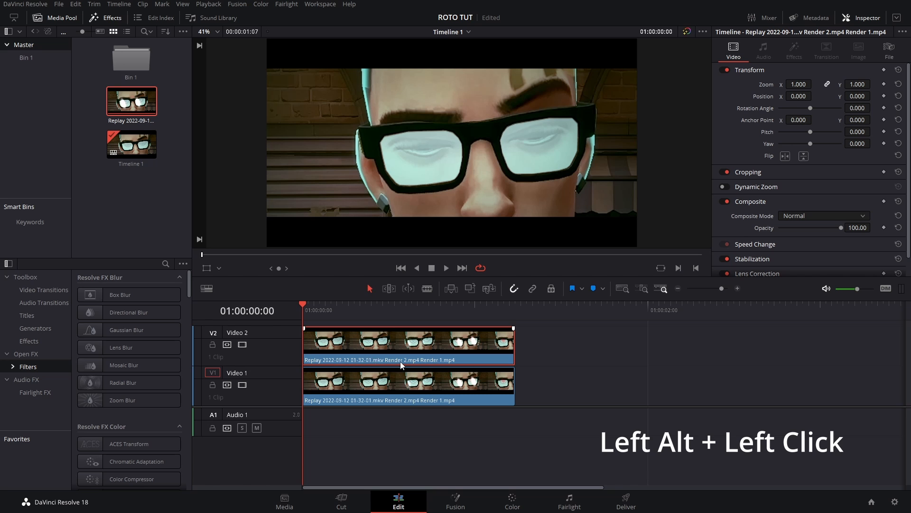
left_click(460, 386)
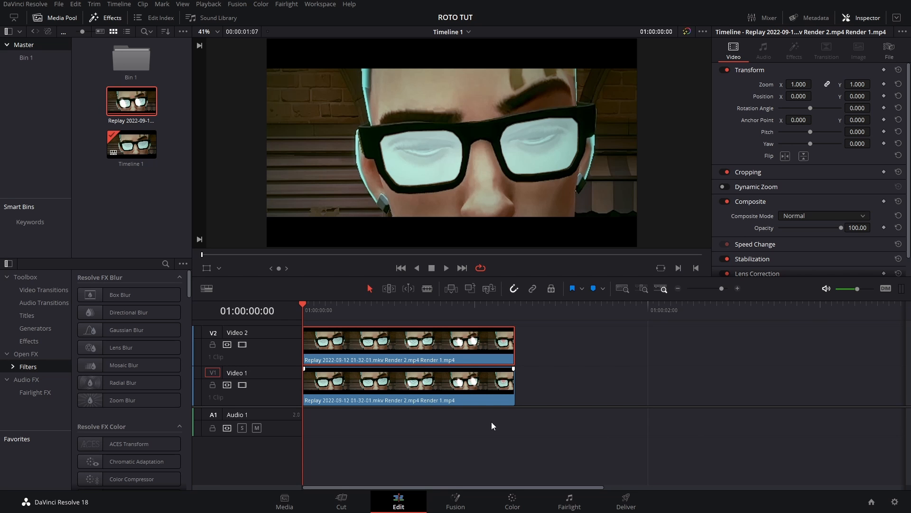
Switch to the Color page and hide the Gallery, Clips and Effects panels to enlarge the viewer and node graph
left_click(513, 501)
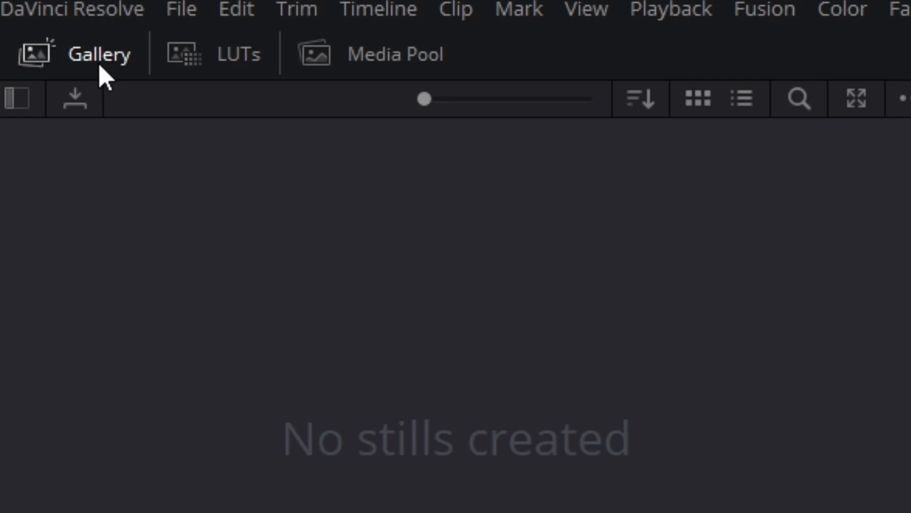
left_click(33, 22)
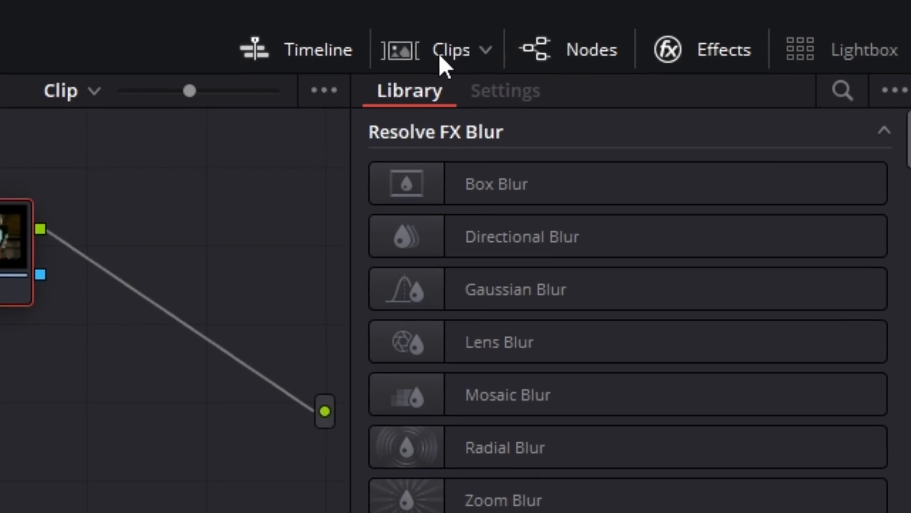
left_click(750, 20)
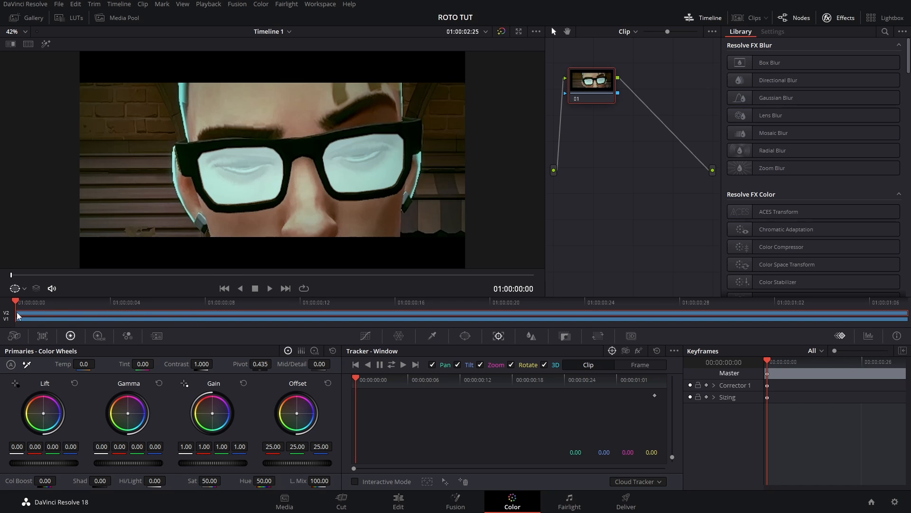
left_click(839, 18)
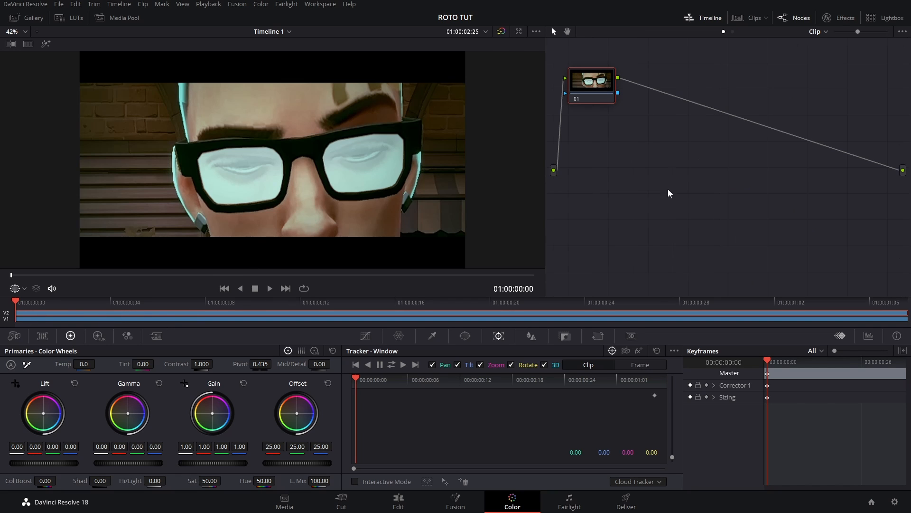
Add an alpha output to the Video 2 clip's node graph and connect node 01's key output to it
right_click(646, 150)
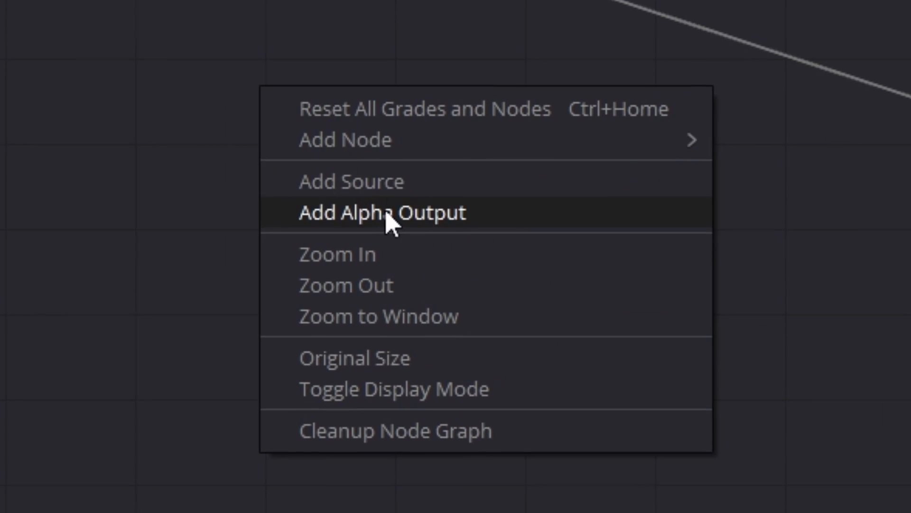
left_click(390, 222)
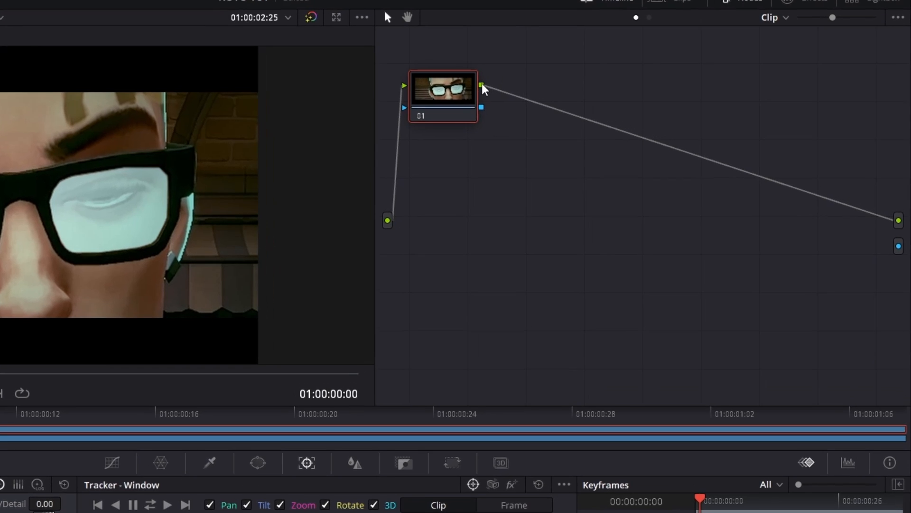
left_click_drag(457, 86, 489, 87)
left_click_drag(359, 120, 895, 298)
left_click_drag(895, 335, 679, 309)
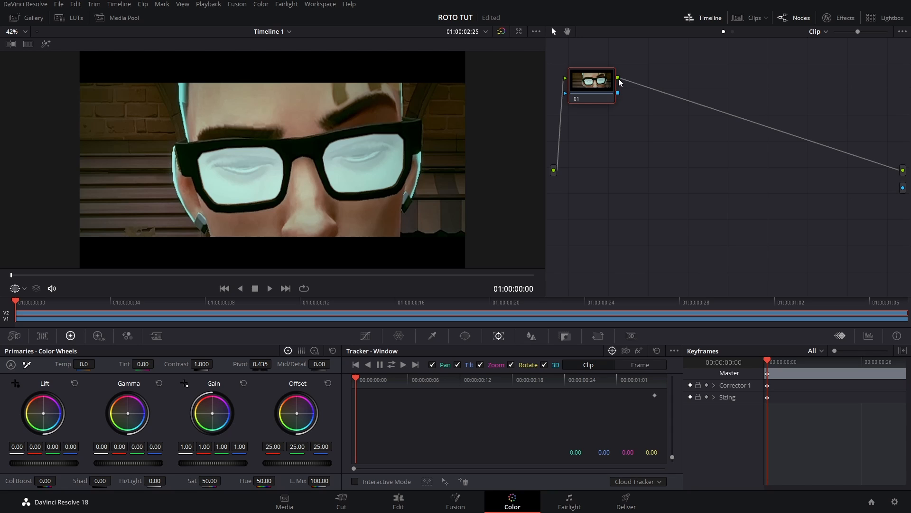
left_click_drag(619, 82, 903, 188)
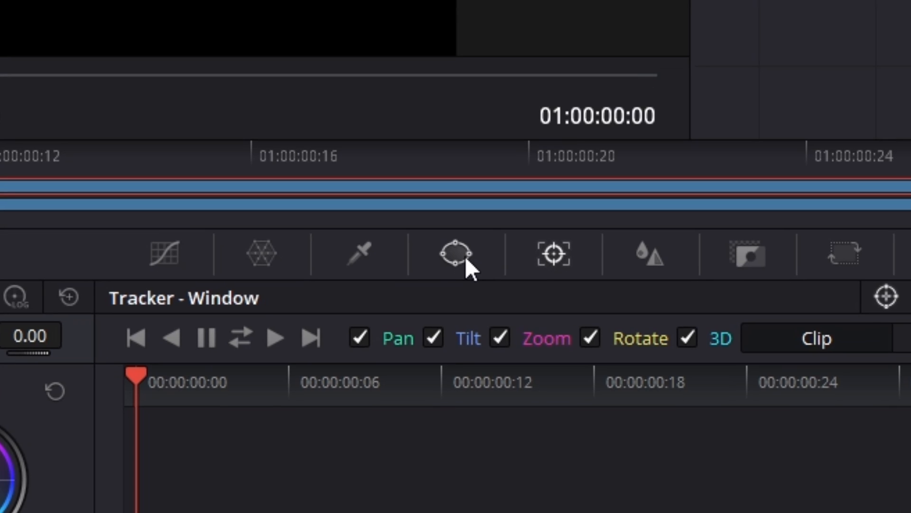
Activate a curve window for node 01
left_click(466, 336)
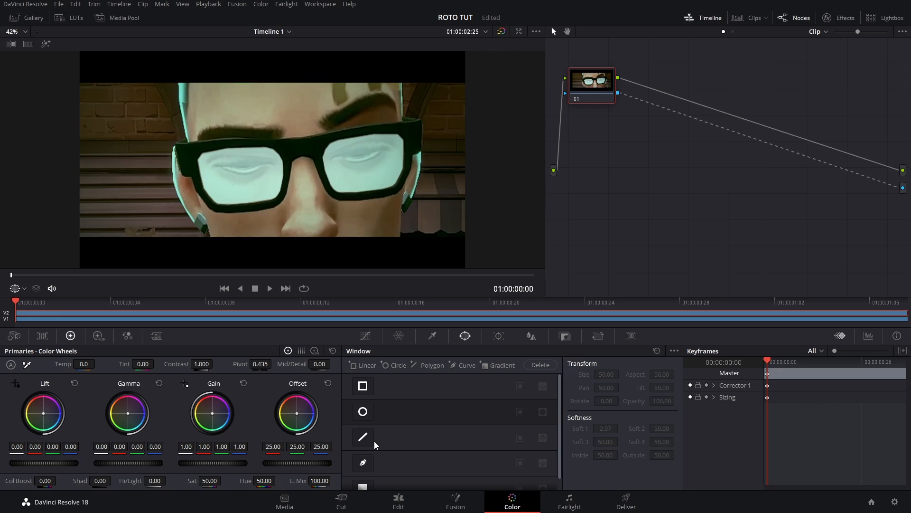
scroll(374, 438, "down", 1)
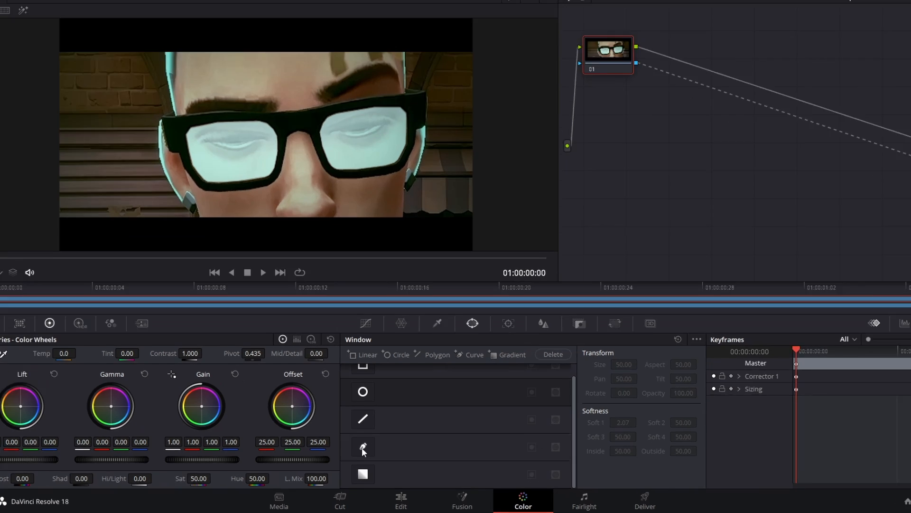
left_click(363, 451)
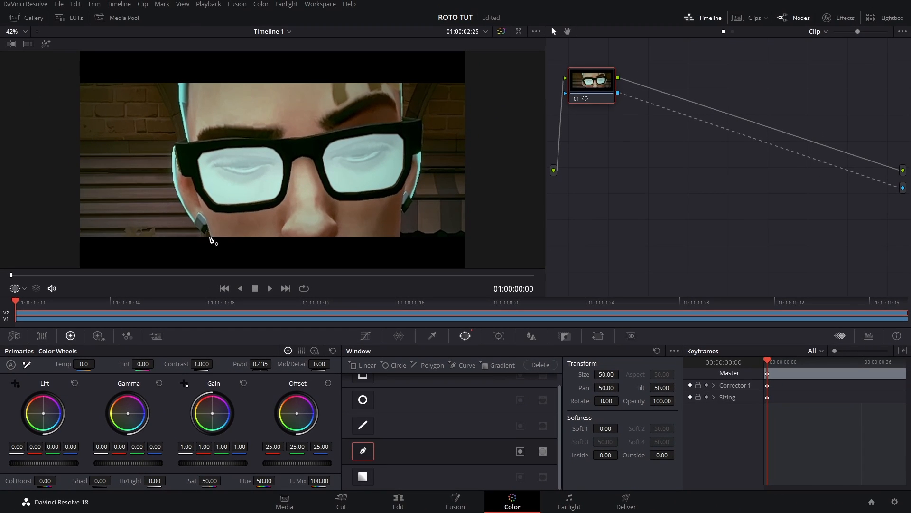
Start tracing the face mask at the picture's lower edge, around the earring and up the ear on the image's left side
scroll(208, 235, "up", 4)
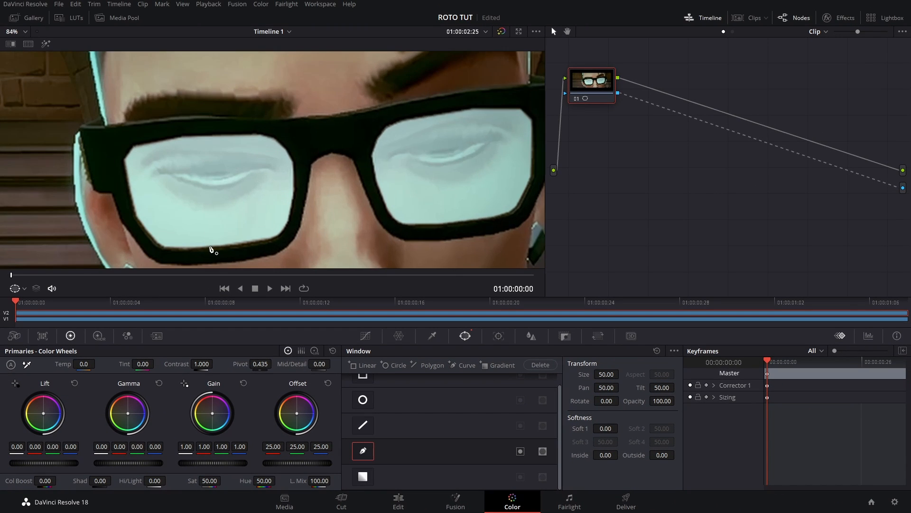
scroll(220, 216, "up", 3)
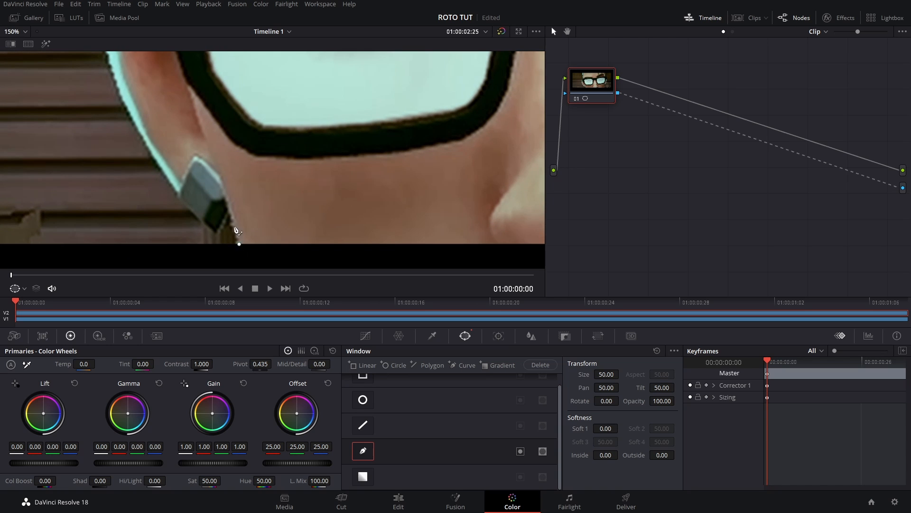
left_click(216, 233)
left_click(175, 195)
left_click_drag(96, 55, 161, 127)
left_click_drag(165, 82, 168, 45)
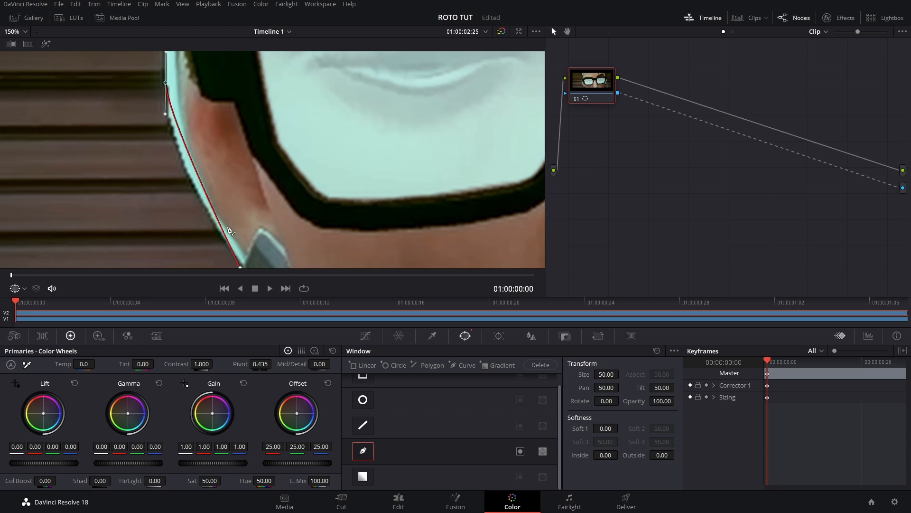
Fit the mask curve to the ear's outer edge and continue the outline past the glasses' arm towards the forehead
left_click_drag(227, 226, 234, 155)
left_click(247, 197)
left_click_drag(222, 98, 252, 279)
left_click(206, 109)
left_click(211, 95)
left_click_drag(261, 214, 265, 87)
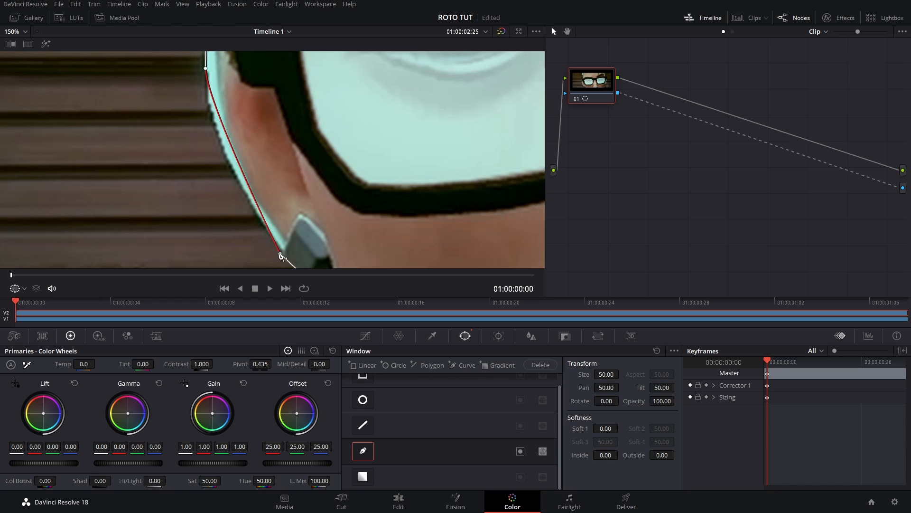
left_click_drag(280, 252, 264, 228)
left_click_drag(206, 69, 262, 252)
left_click_drag(293, 80, 280, 243)
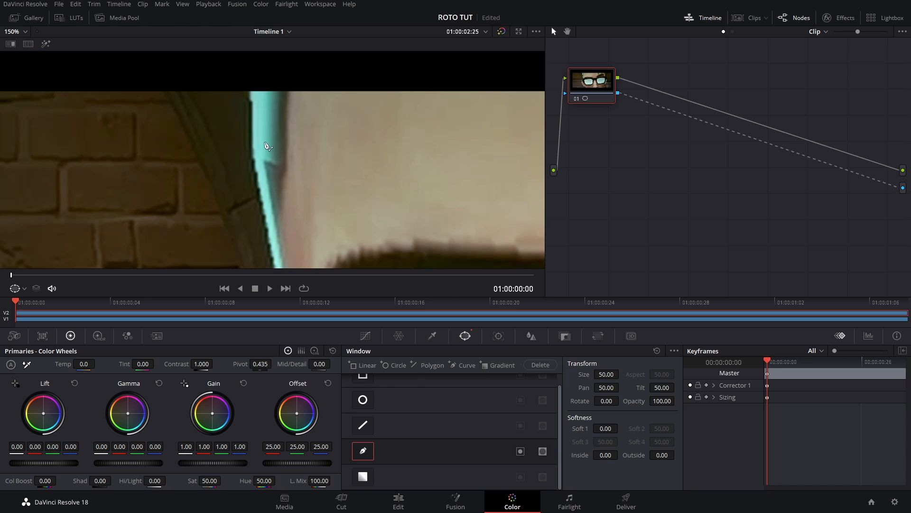
Complete the mask outline across the forehead, down the other side of the glasses and ear, and close it along the picture's lower edge
left_click(252, 154)
left_click(250, 82)
left_click_drag(522, 118, 3, 133)
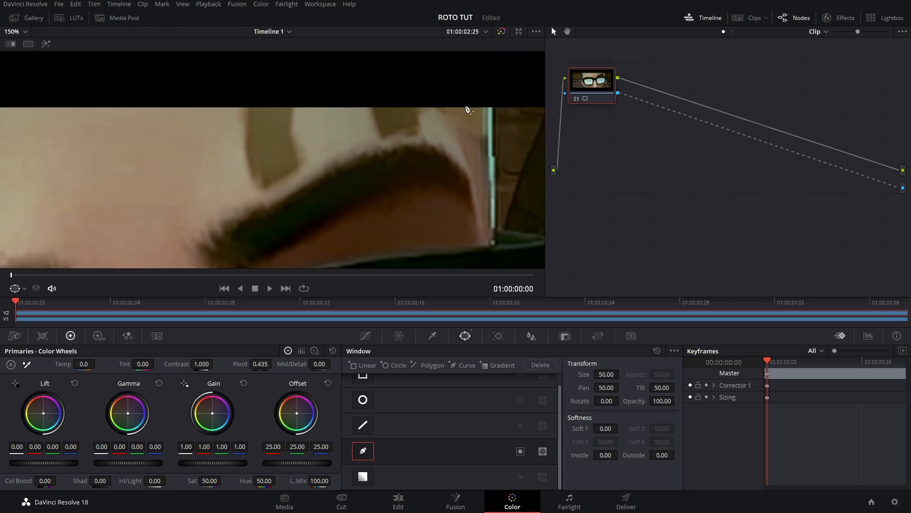
left_click_drag(496, 208, 337, 77)
left_click(399, 123)
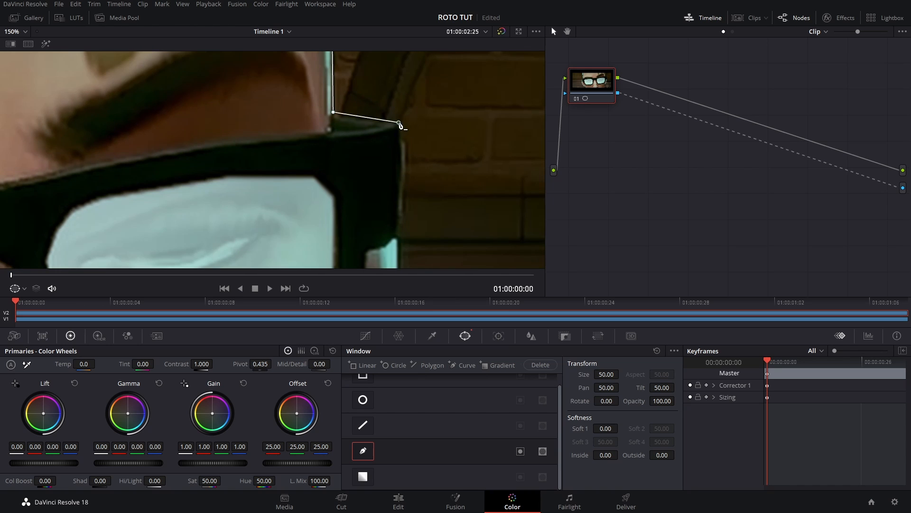
left_click_drag(420, 226, 378, 103)
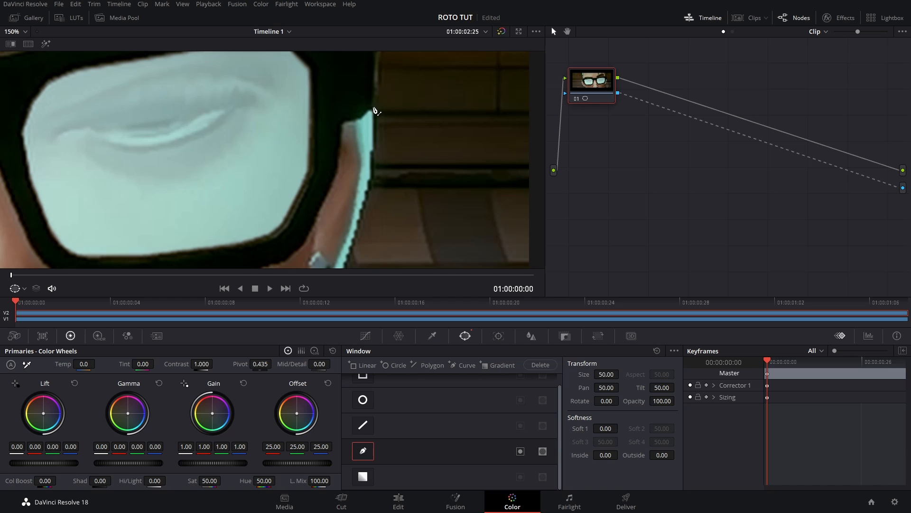
left_click(373, 111)
left_click(371, 166)
key("shift+z")
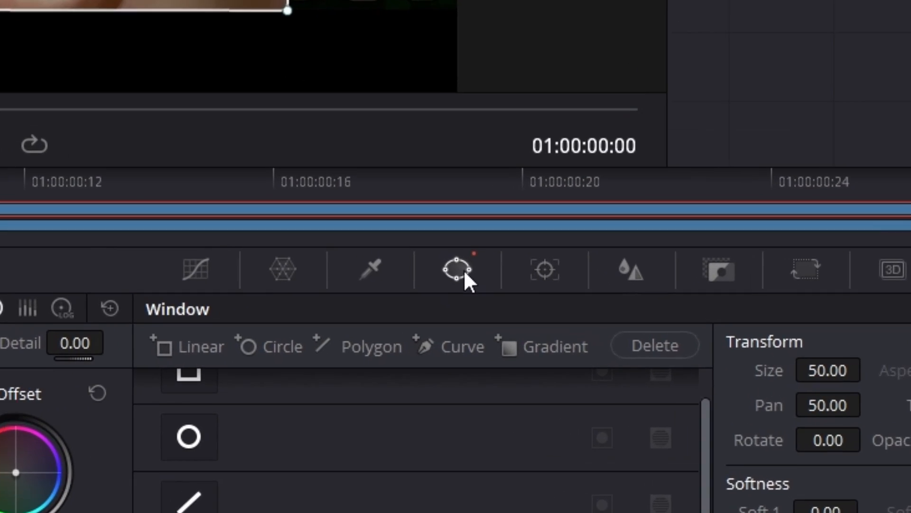
Track the curve window forward through the whole clip and check the mask at the first and last keyframes
left_click(529, 276)
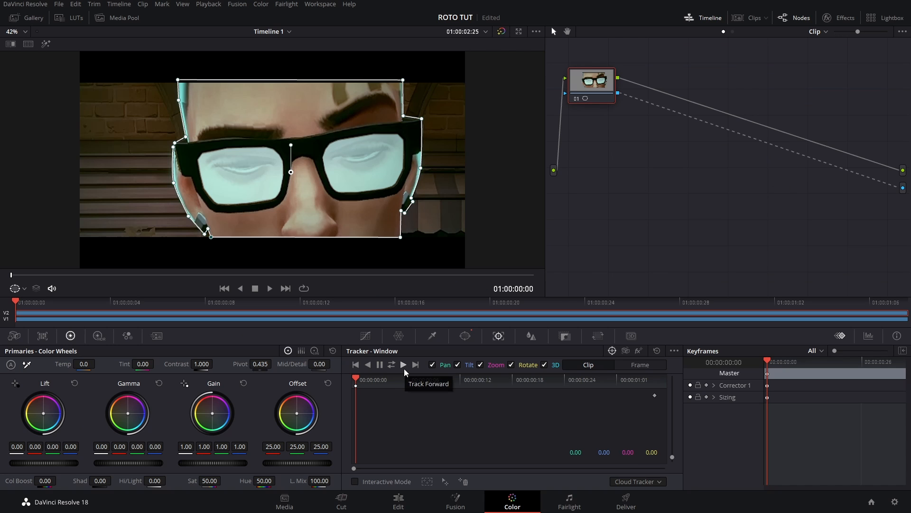
left_click(403, 365)
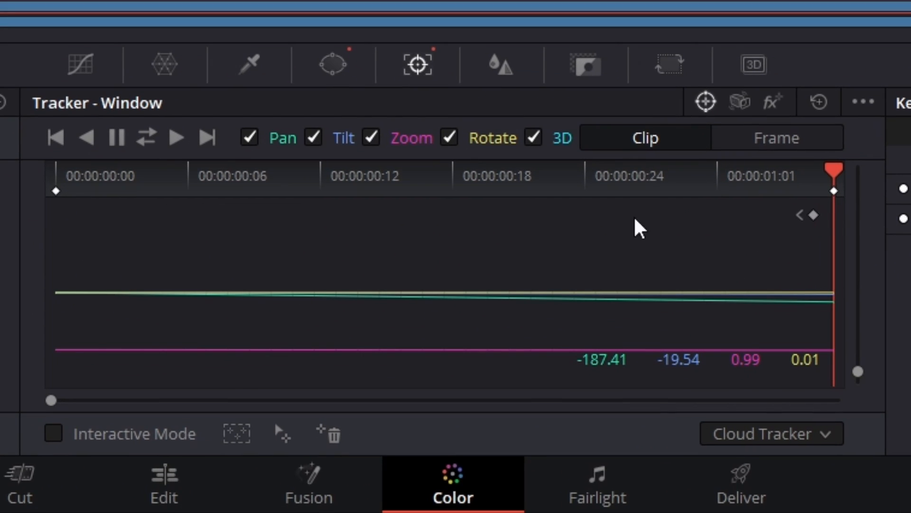
left_click(800, 215)
left_click(829, 216)
left_click(800, 216)
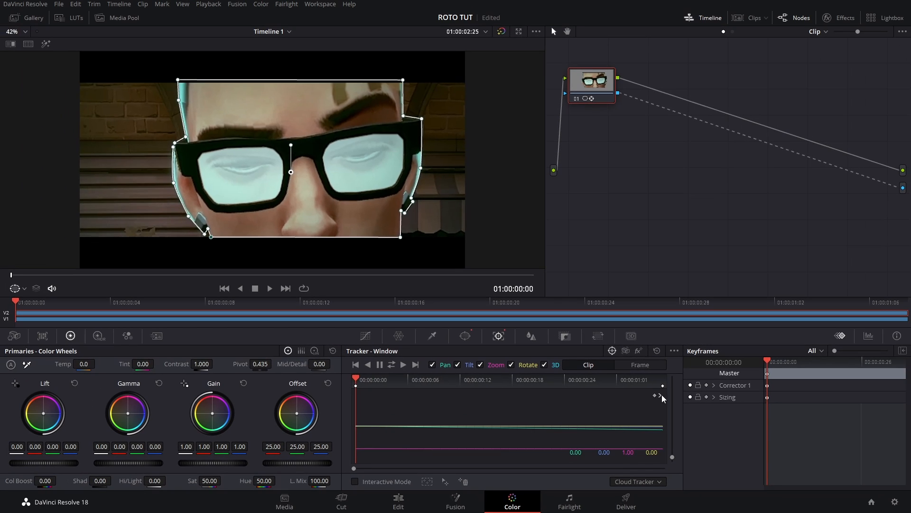
In the tracker's Frame mode, raise the mask's two upper corners above the picture edge at the last keyframe, 01:00:01:06
left_click(676, 378)
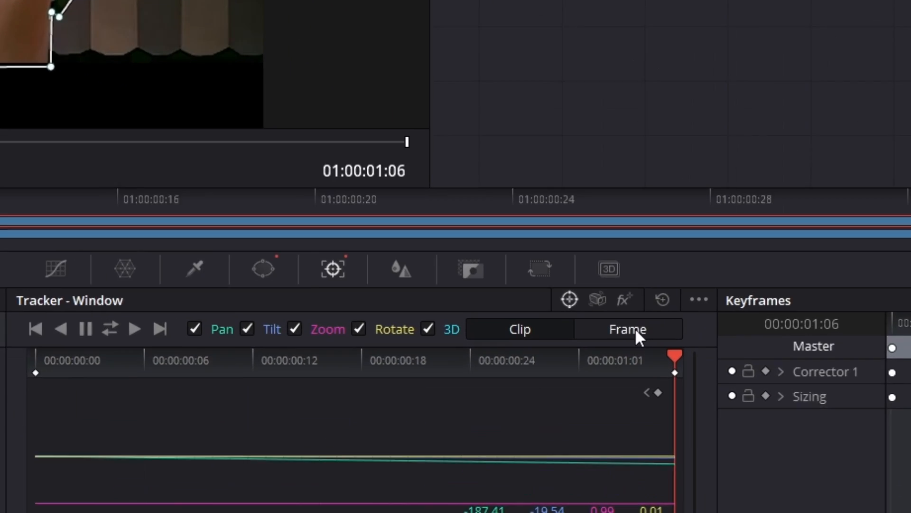
left_click(640, 365)
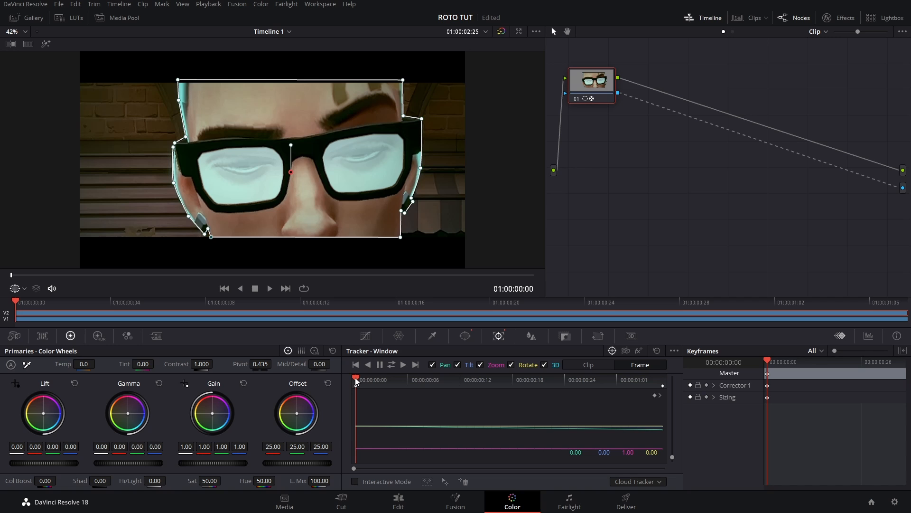
left_click(661, 395)
left_click_drag(141, 86, 141, 81)
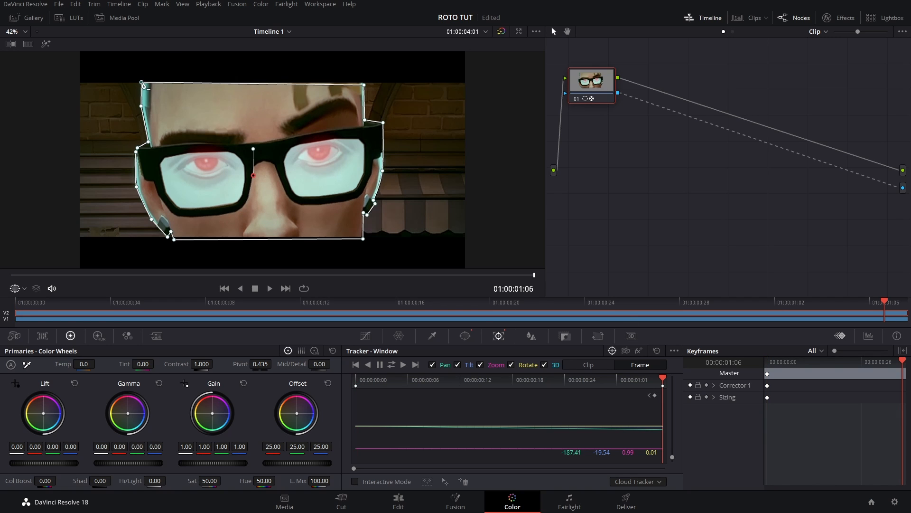
left_click_drag(364, 85, 364, 82)
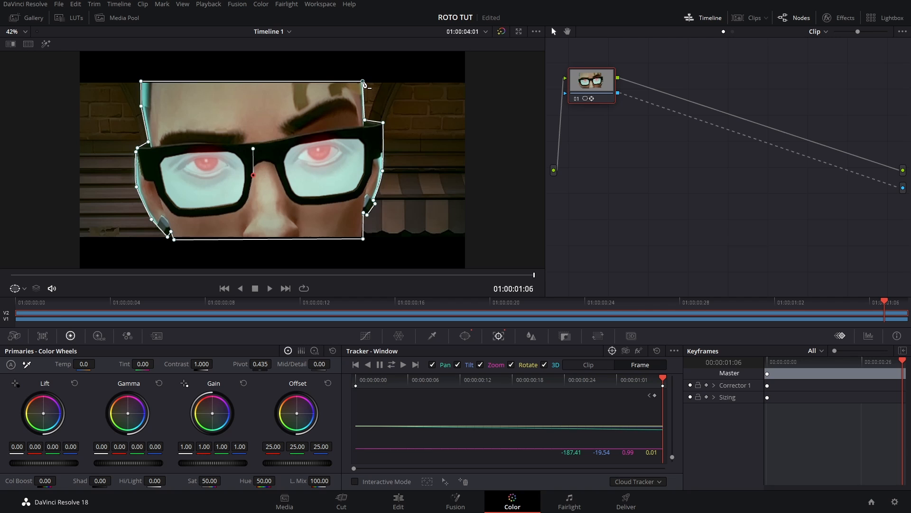
Compare the mask at the first and last tracking keyframes, and save the project
left_click(650, 396)
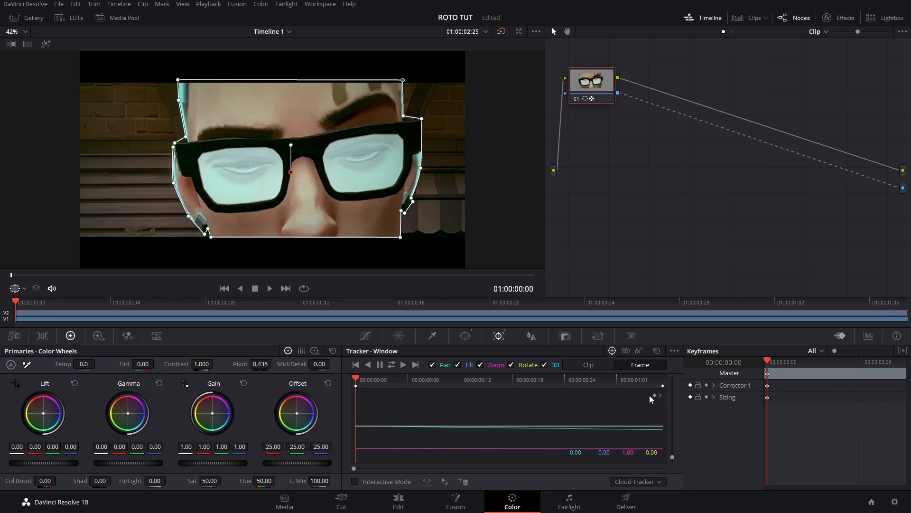
left_click(659, 395)
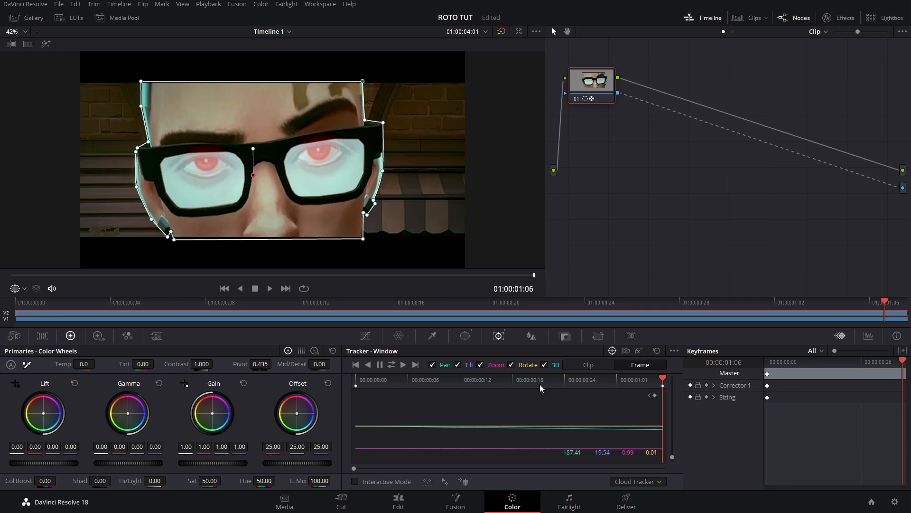
left_click_drag(664, 379, 685, 389)
key("ctrl+s")
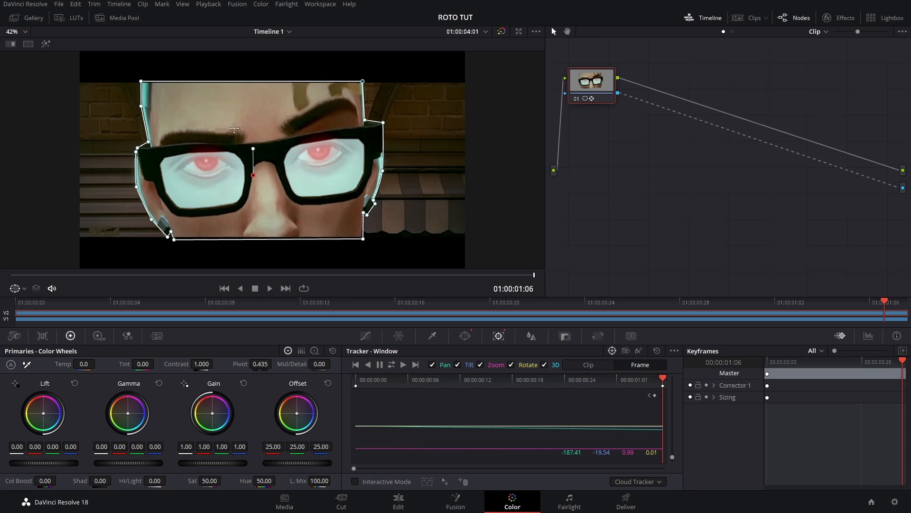
Apply the Box Blur effect to node 01 of the Video 1 background clip
left_click(25, 320)
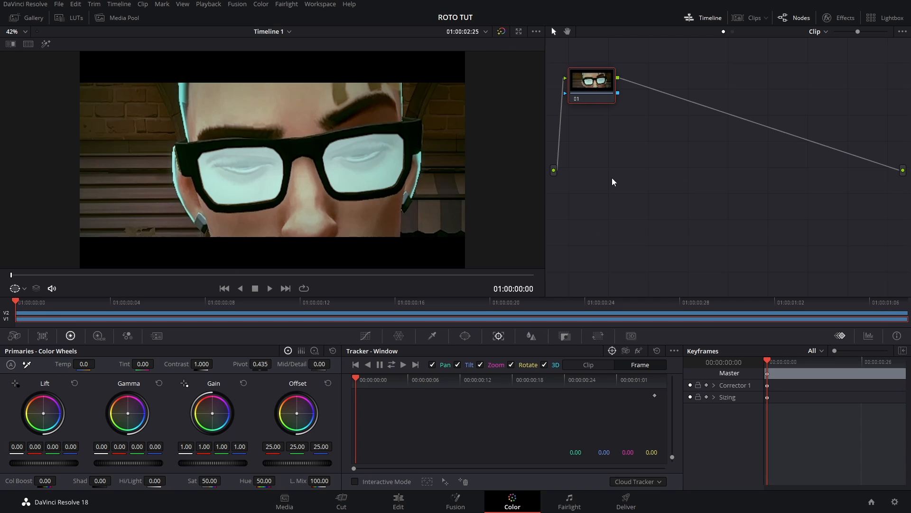
left_click(841, 20)
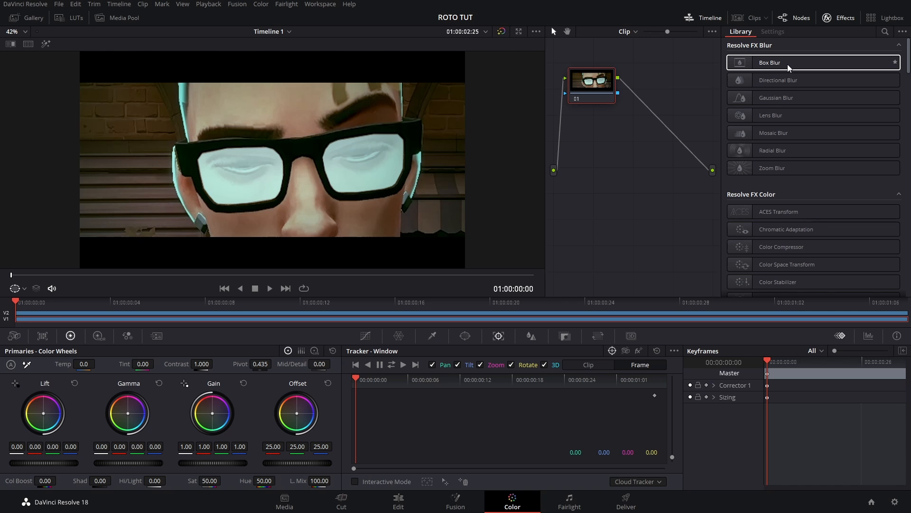
left_click_drag(787, 63, 596, 87)
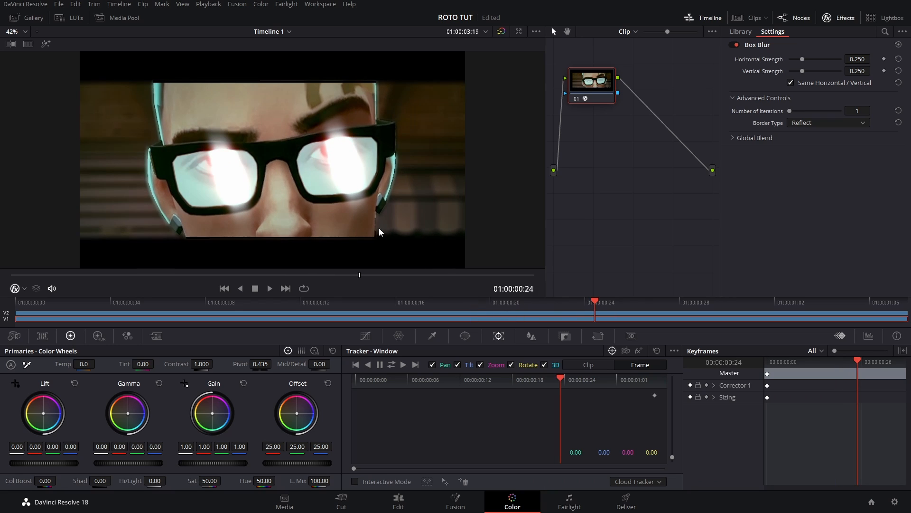
Check the mask edges over the blurred background and move the mask's lower-right corner slightly inward and up at the last keyframe, 01:00:01:06
scroll(392, 190, "up", 2)
scroll(408, 183, "up", 2)
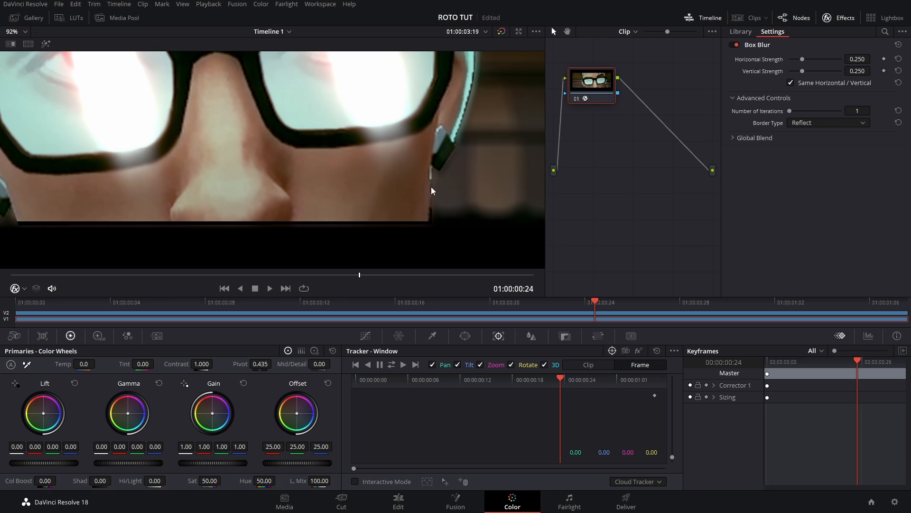
scroll(431, 187, "down", 2)
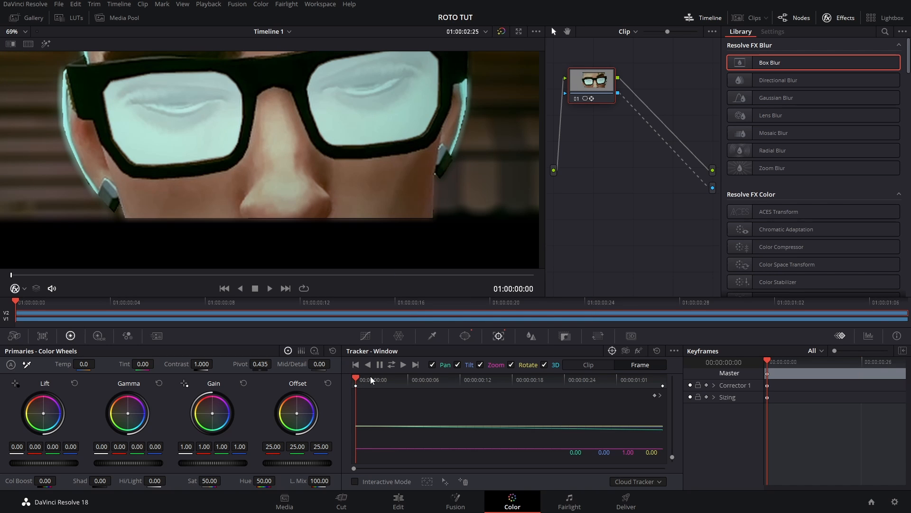
left_click_drag(372, 380, 690, 394)
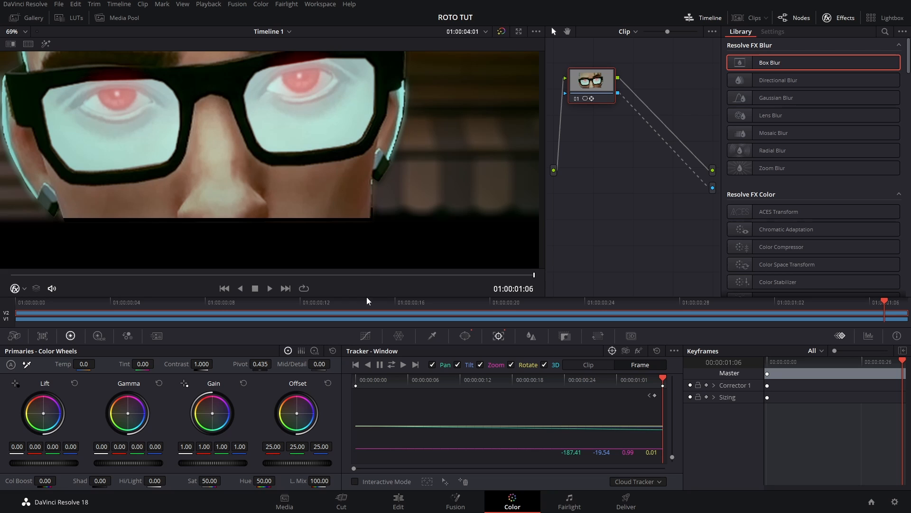
left_click(465, 336)
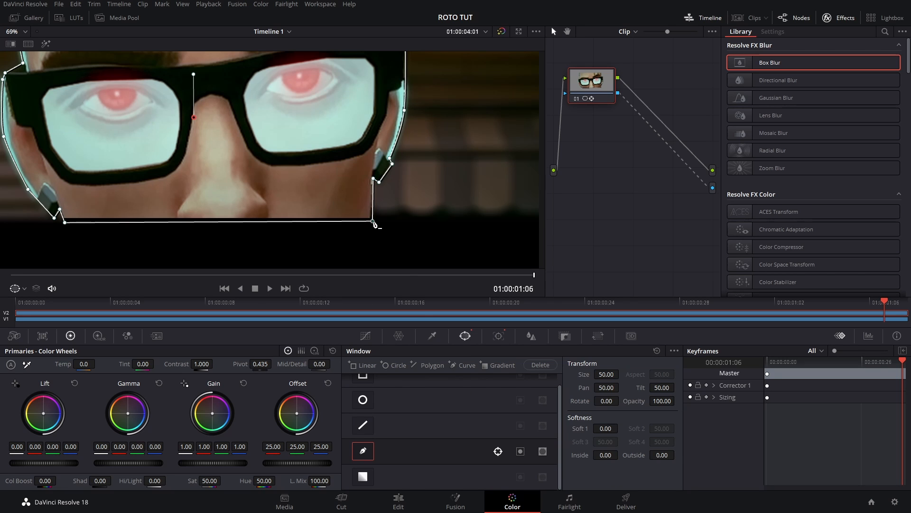
left_click_drag(374, 224, 371, 220)
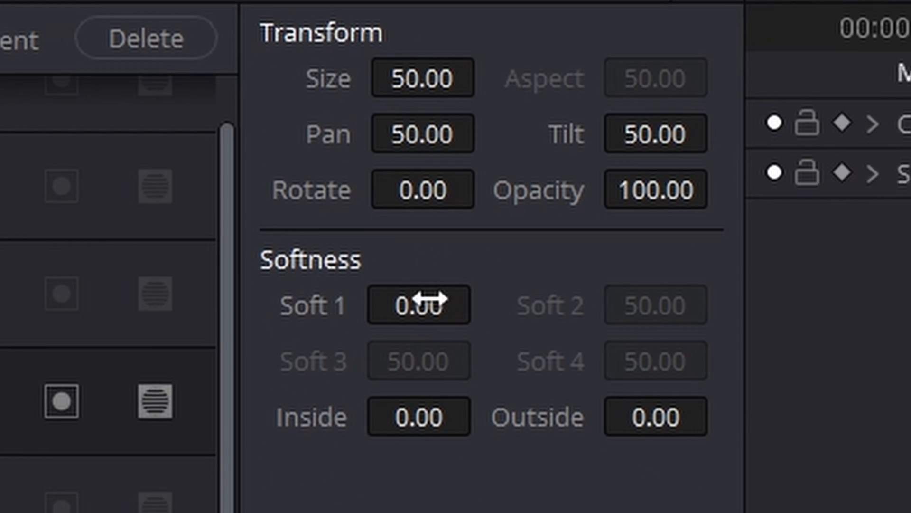
Soften the curve mask's edges with Inside softness 4.74 and Outside softness 1.70
left_click_drag(608, 428, 621, 428)
mouse_move(423, 300)
left_mouse_down()
mouse_move(444, 300)
mouse_move(424, 300)
left_mouse_up()
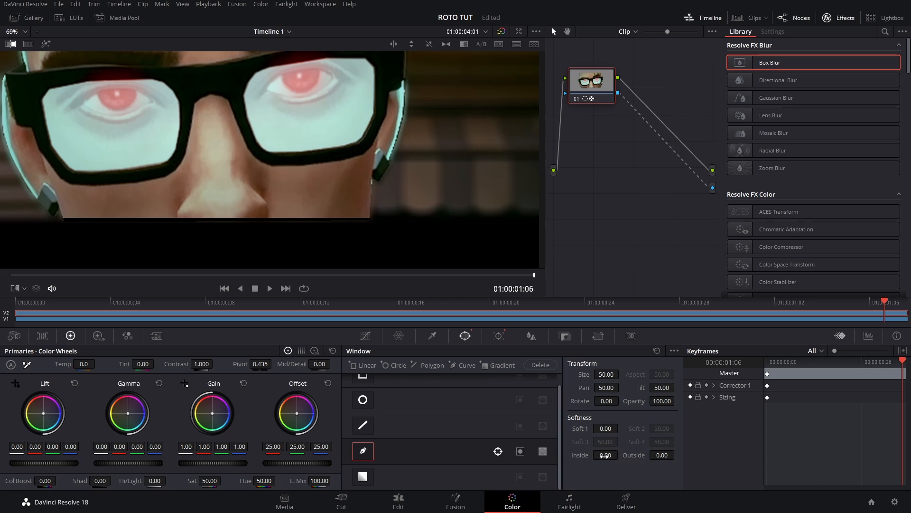
left_click_drag(605, 455, 677, 455)
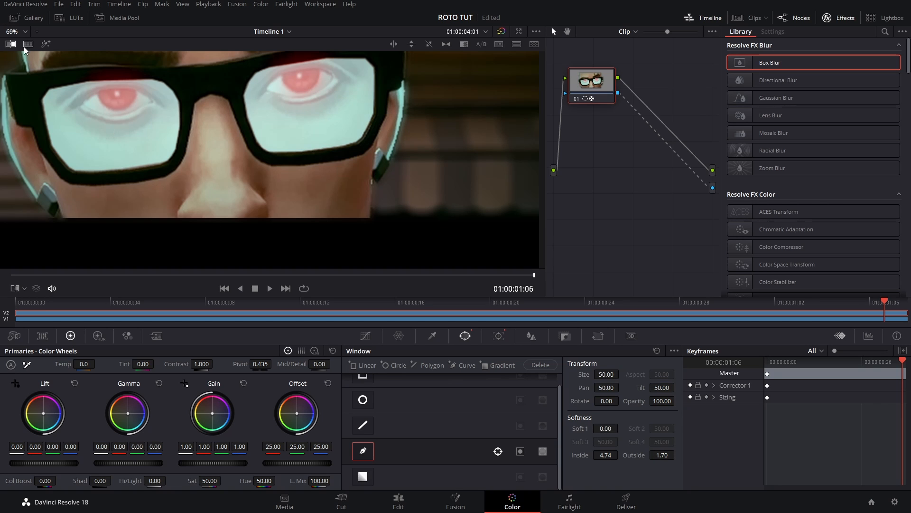
left_click(466, 336)
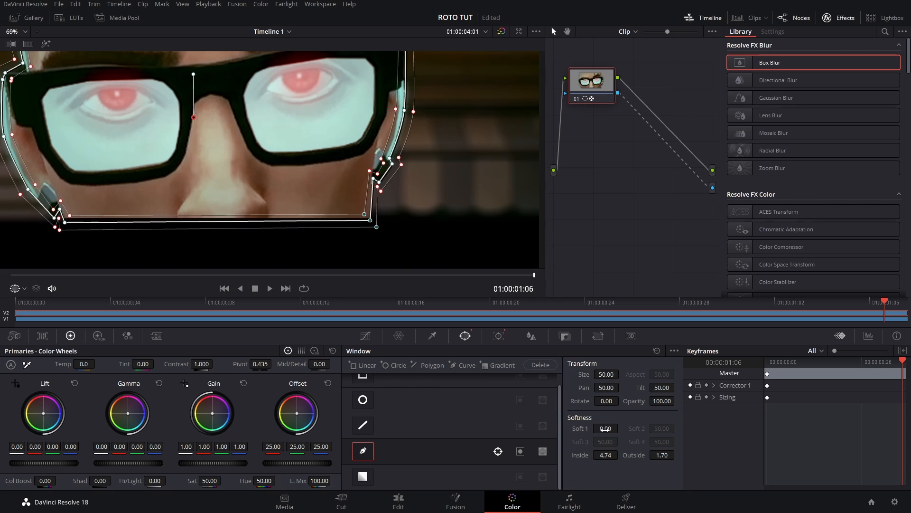
mouse_move(605, 428)
left_mouse_down()
mouse_move(639, 428)
mouse_move(604, 428)
left_mouse_up()
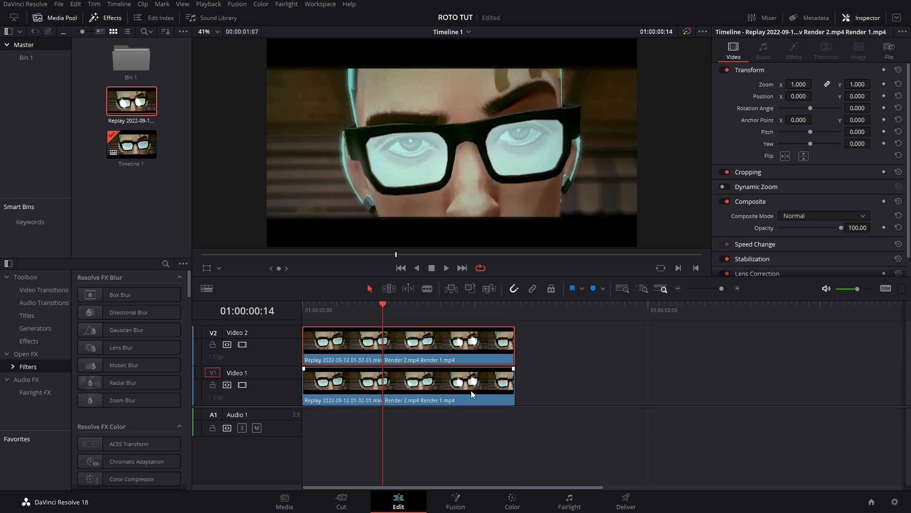
Delete the duplicate clip on Video 2, and add a Planar Tracker after MediaIn1 in the remaining clip's Fusion composition
key("Delete")
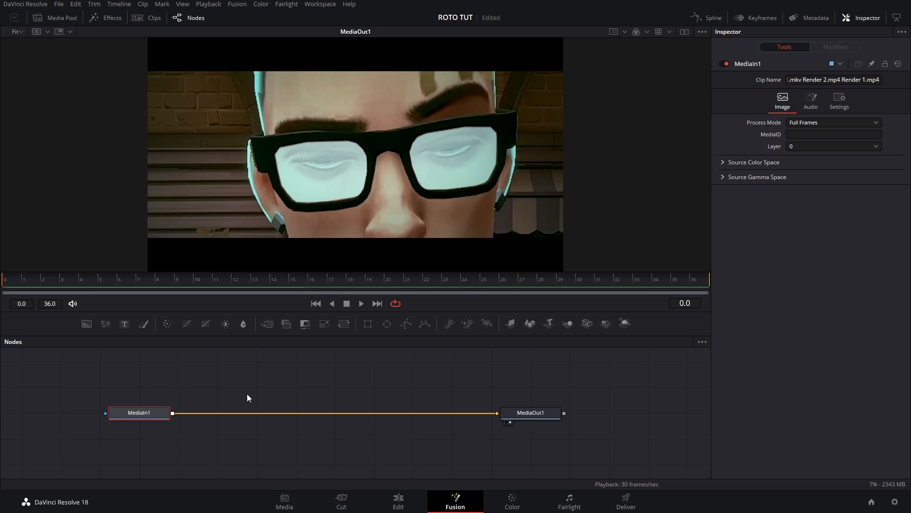
key("shift+space")
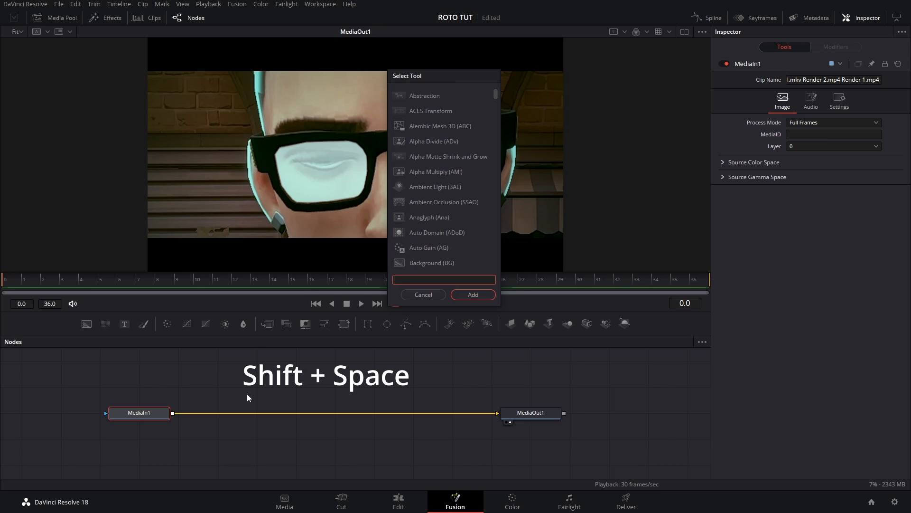
type("pla")
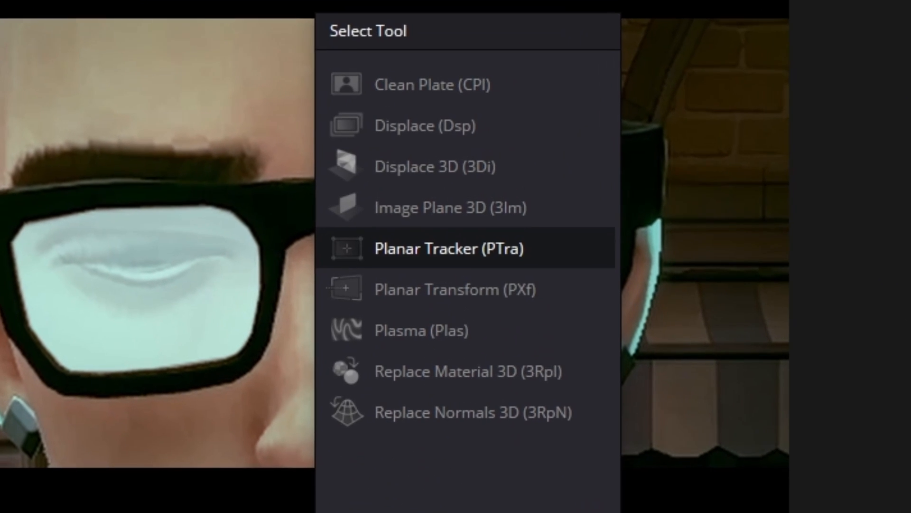
key("Return")
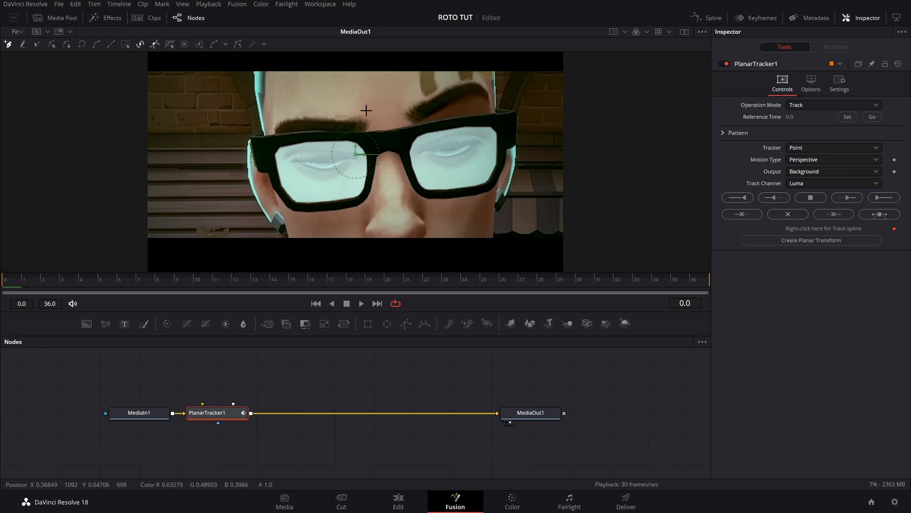
Outline the face and glasses just inside the head's edges with a closed tracking pattern at frame 0
left_click(258, 78)
left_click(271, 133)
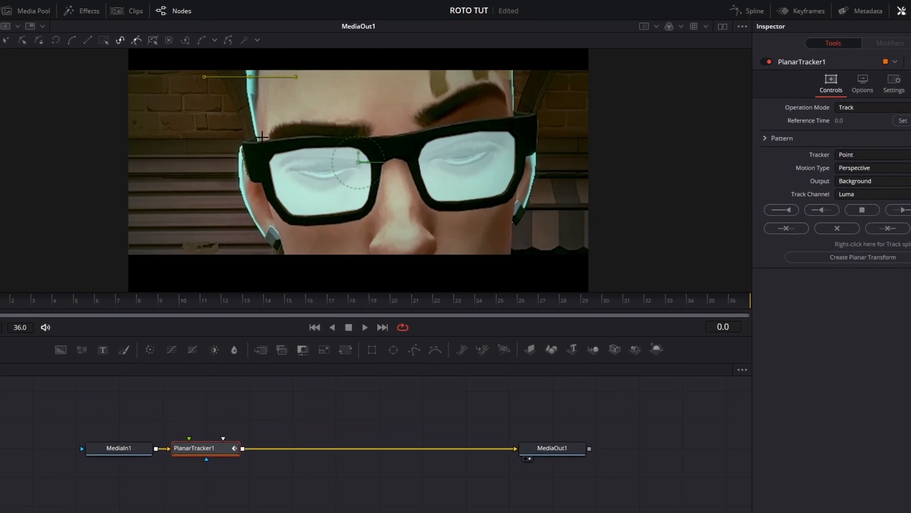
left_click(255, 158)
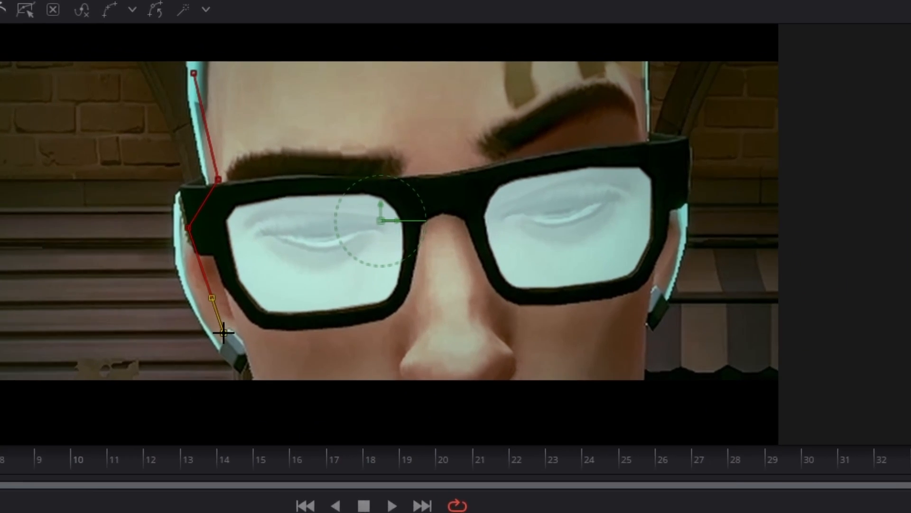
left_click(240, 293)
left_click(279, 323)
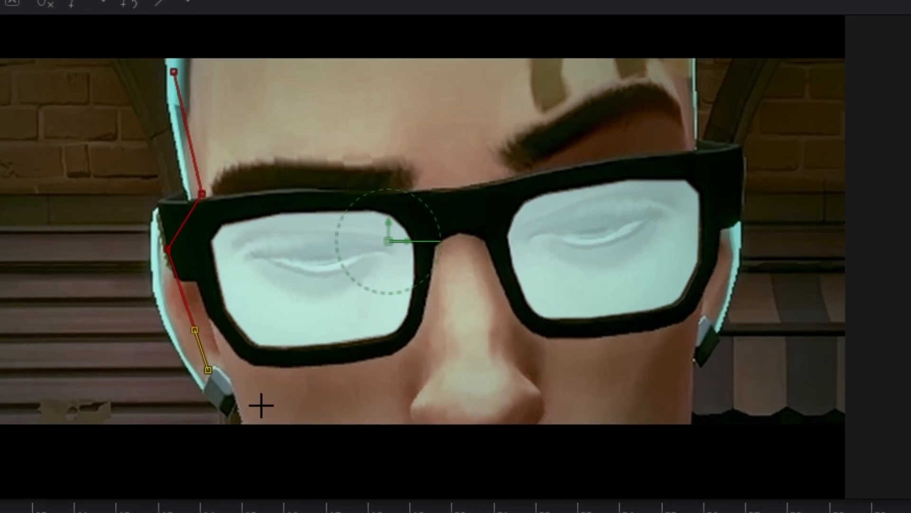
left_click(719, 468)
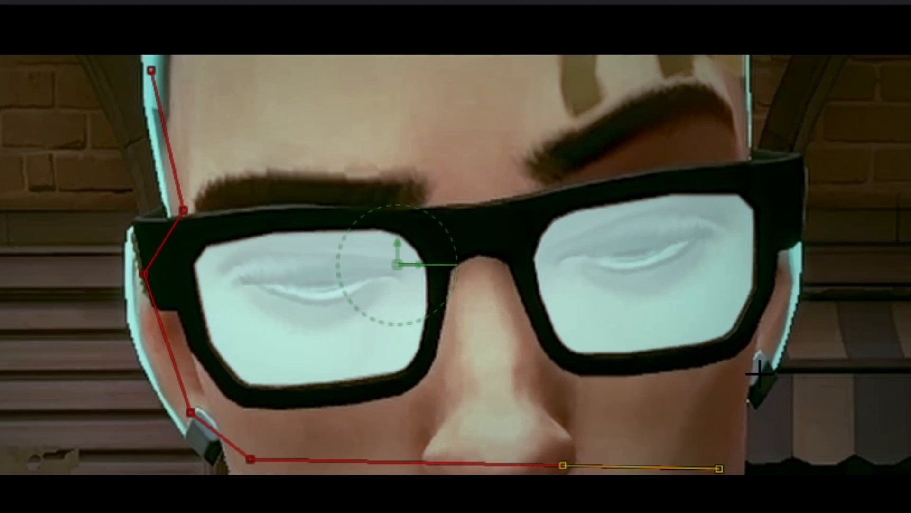
left_click(743, 399)
left_click(755, 365)
left_click(778, 260)
left_click(740, 169)
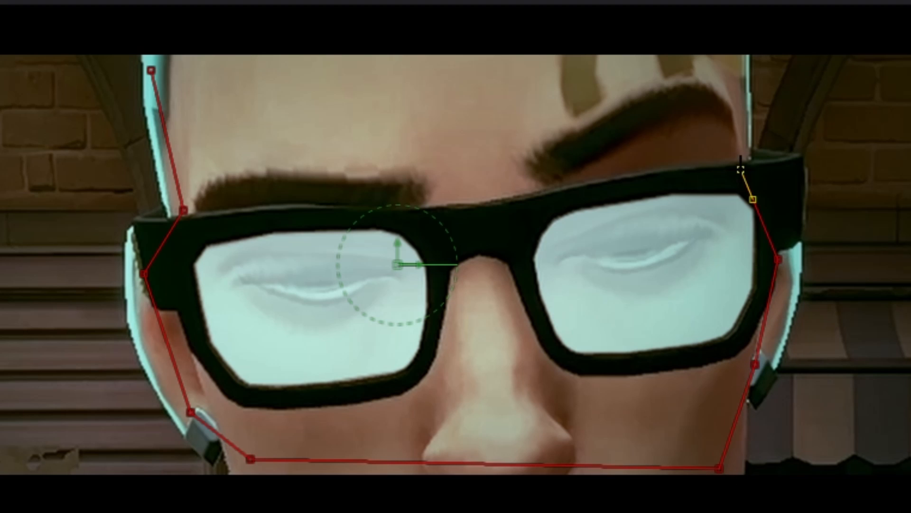
left_click(722, 63)
left_click(151, 69)
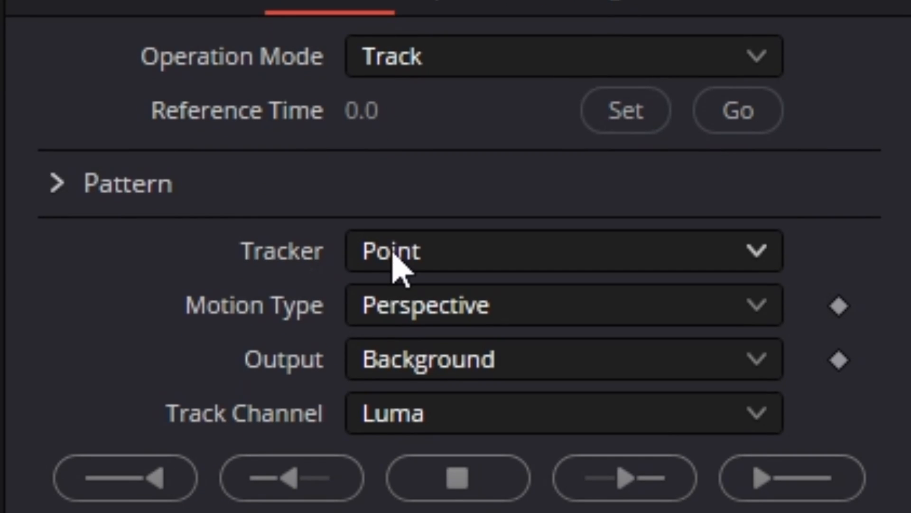
Set the Planar Tracker's method to Hybrid Point/Area and track the face pattern to the end of the clip
left_click(393, 260)
left_click(423, 357)
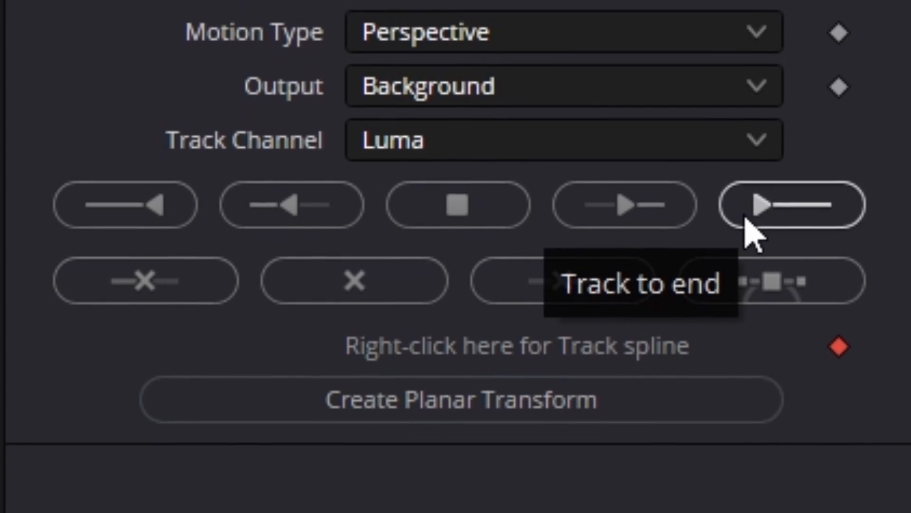
left_click(745, 282)
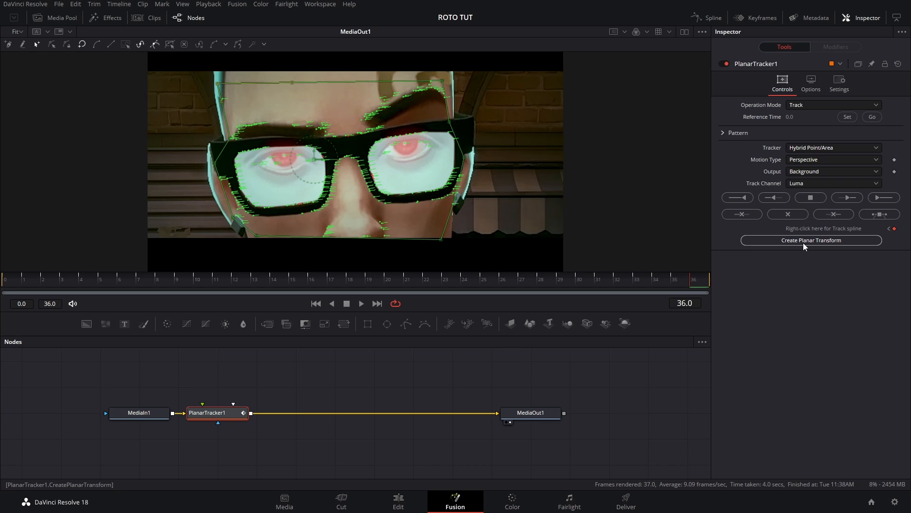
Create a Planar Transform from the track, delete PlanarTracker1, and move the transform node into free space above the node chain
left_click(803, 242)
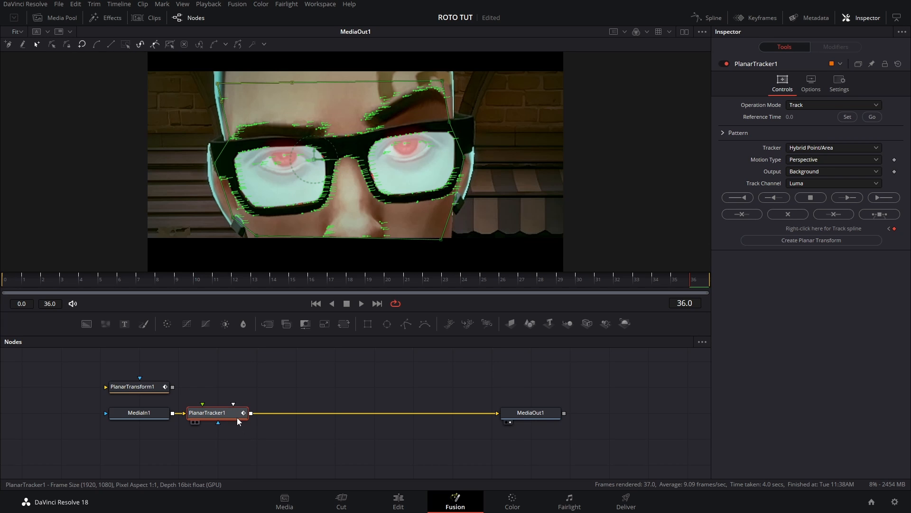
key("Delete")
left_click_drag(148, 389, 326, 389)
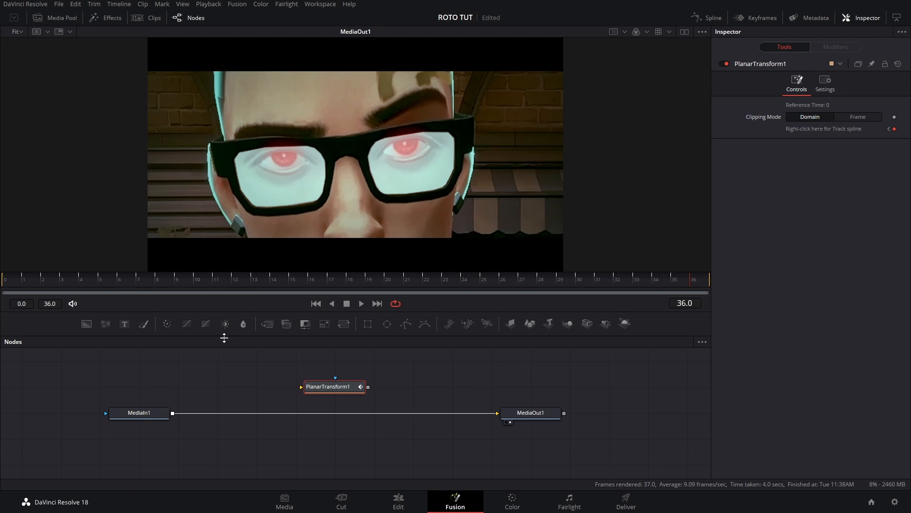
Insert a Blur node between MediaIn1 and MediaOut1 with the Box filter and a blur size of 5.5
left_click_drag(243, 325, 245, 414)
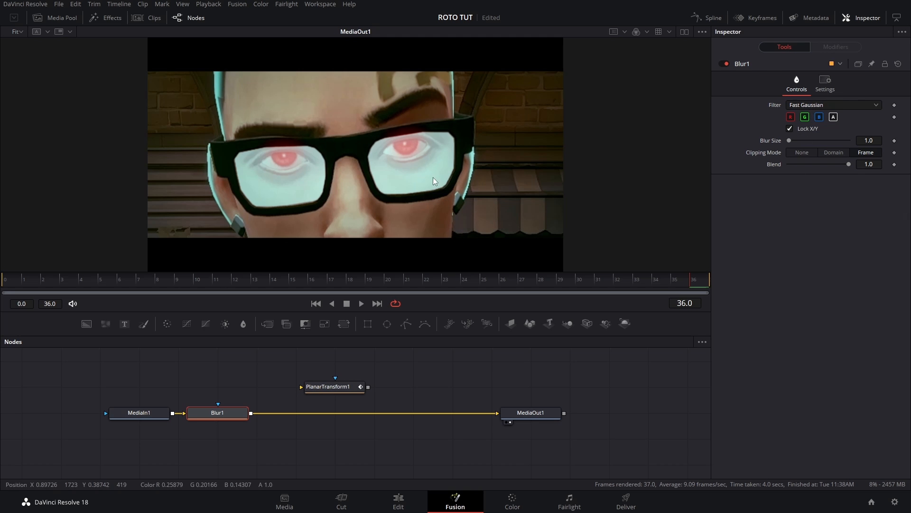
left_click(811, 104)
left_click(804, 120)
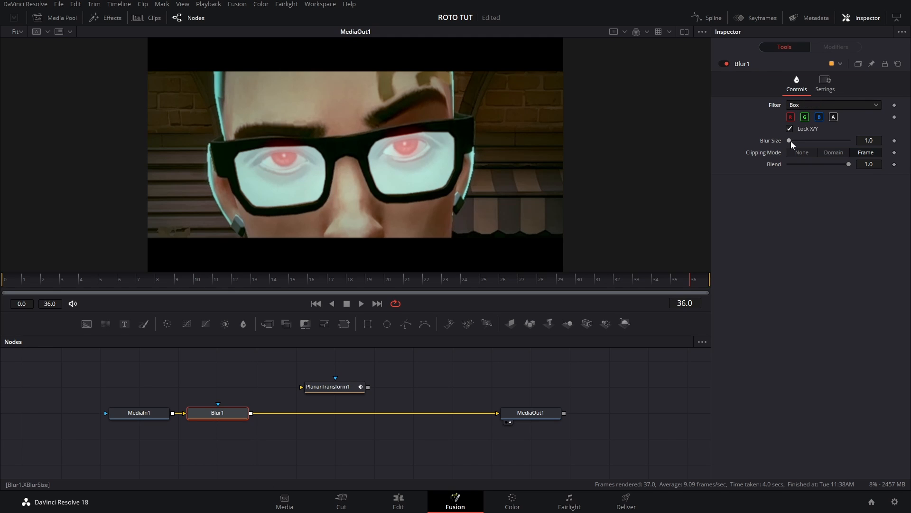
left_click_drag(790, 141, 793, 140)
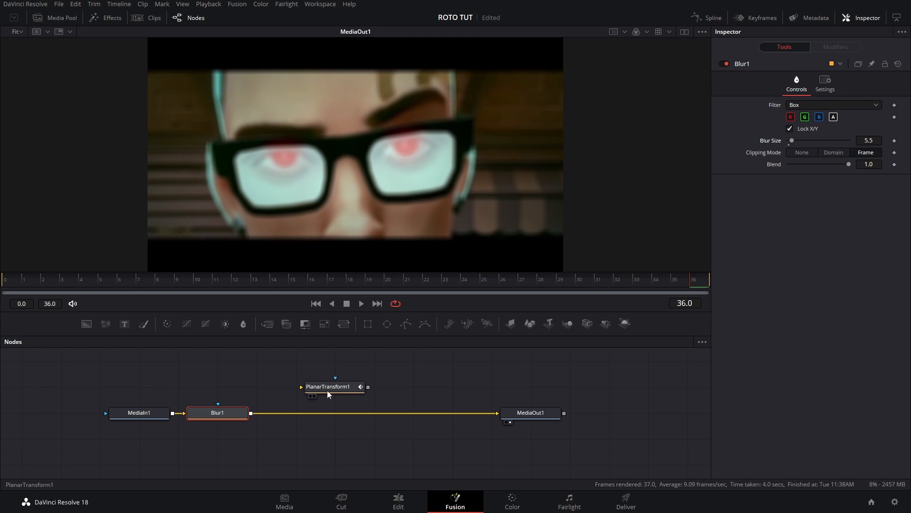
Place PlanarTransform1 above Blur1 and connect its output to Blur1's effect mask input
left_click_drag(327, 389, 234, 389)
mouse_move(343, 324)
left_mouse_down()
mouse_move(322, 412)
mouse_move(341, 323)
left_mouse_up()
left_click_drag(273, 324, 298, 411)
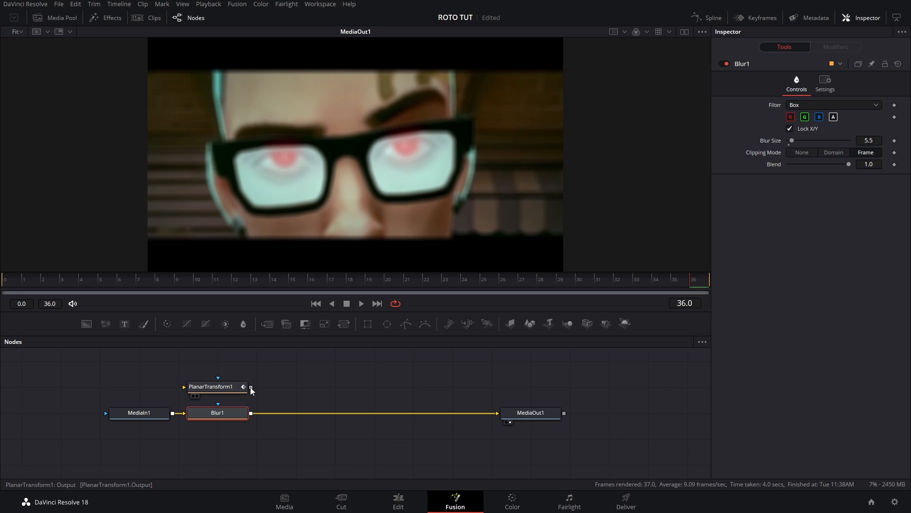
left_click_drag(250, 387, 217, 406)
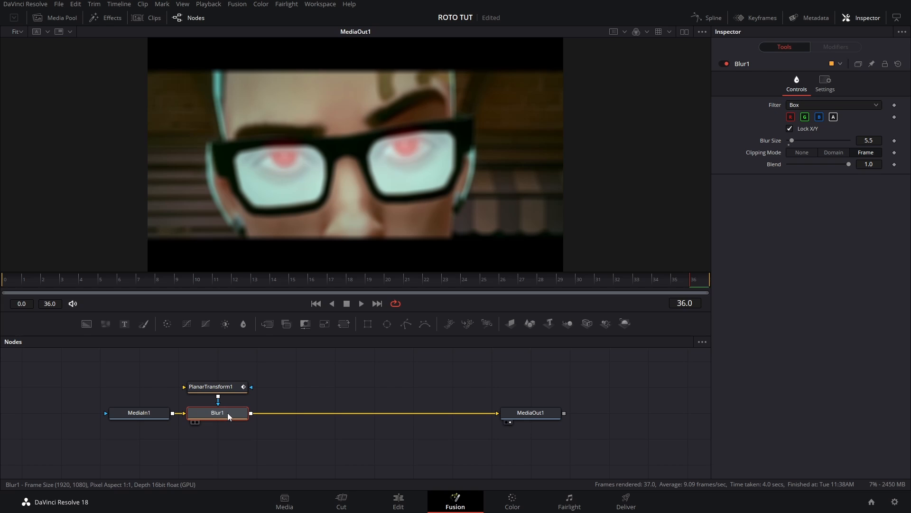
Add a Polygon mask node above PlanarTransform1 and connect its output to the transform's yellow input
left_click_drag(226, 373, 286, 378)
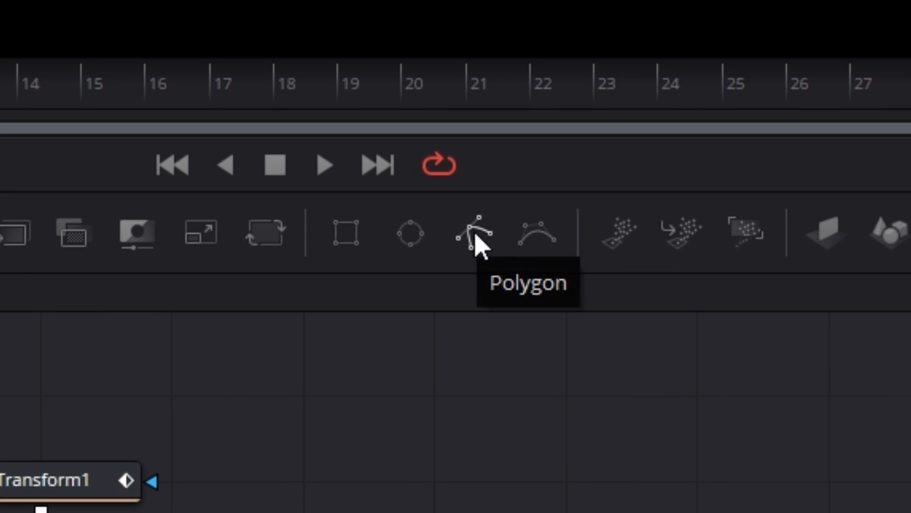
left_click_drag(480, 245, 380, 349)
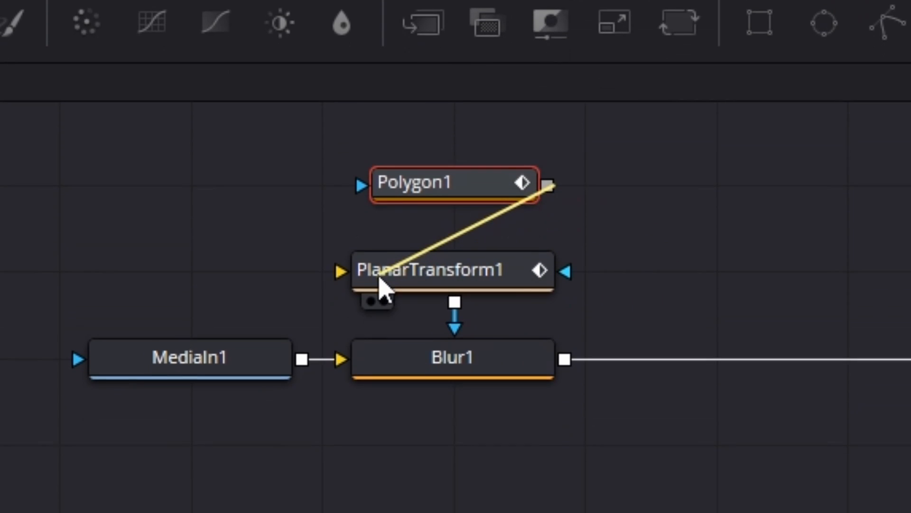
left_click_drag(379, 287, 346, 273)
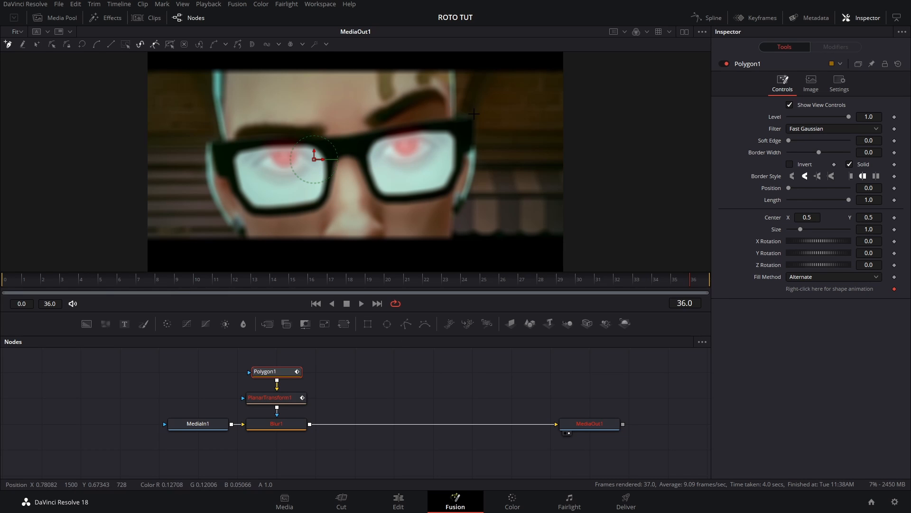
Disable Blur1 and start Polygon1's outline where the left side of the head meets the picture's upper edge
left_click(278, 428)
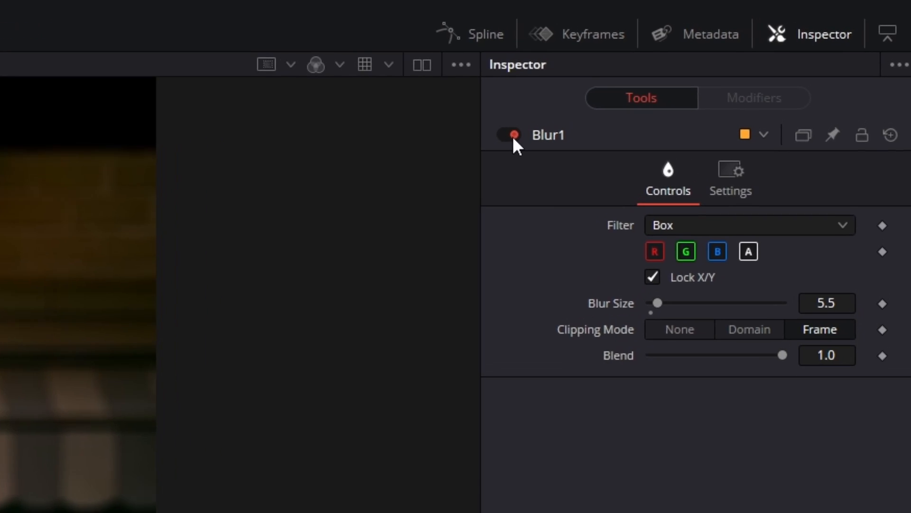
left_click(479, 147)
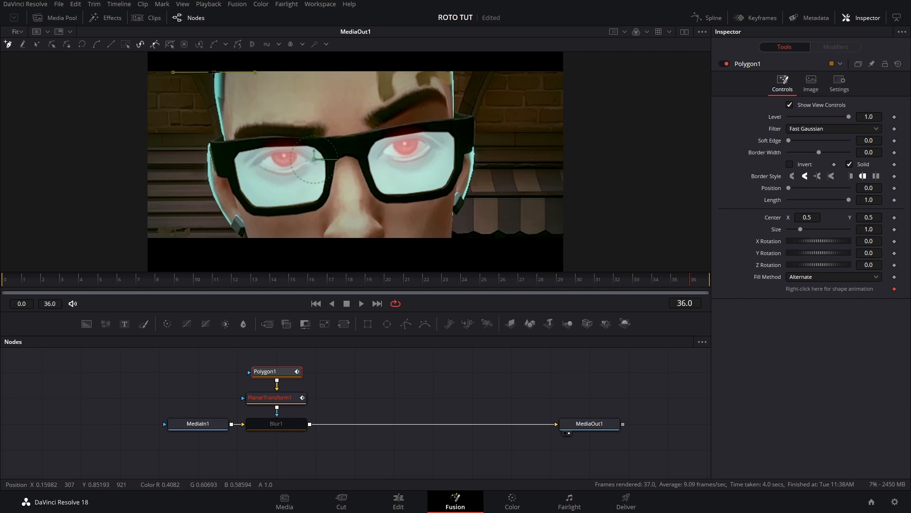
key("equal")
key("minus")
key("equal")
left_click_drag(191, 107, 275, 235)
key("equal")
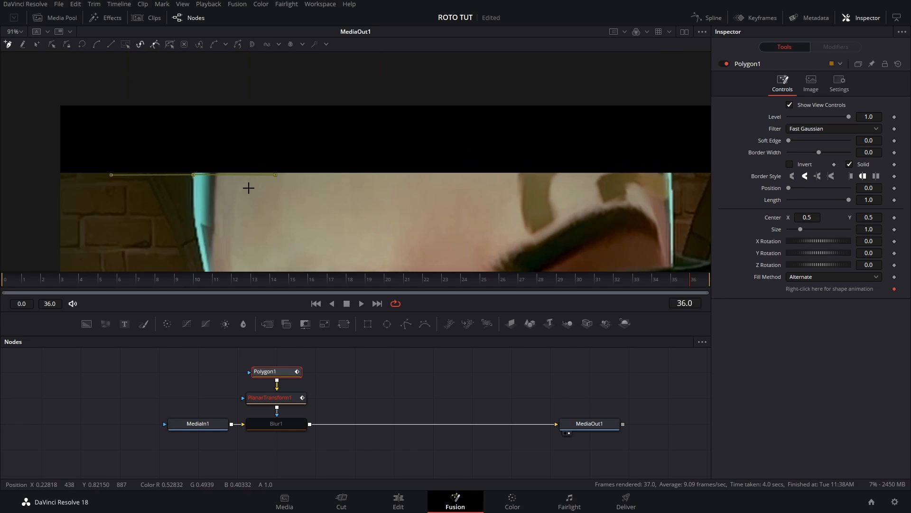
key("equal")
left_click_drag(232, 191, 369, 149)
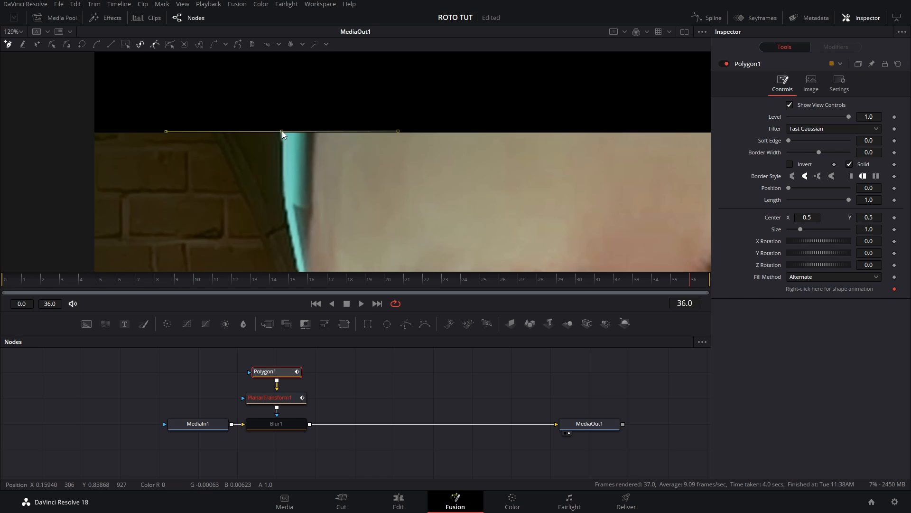
left_click_drag(294, 187, 293, 123)
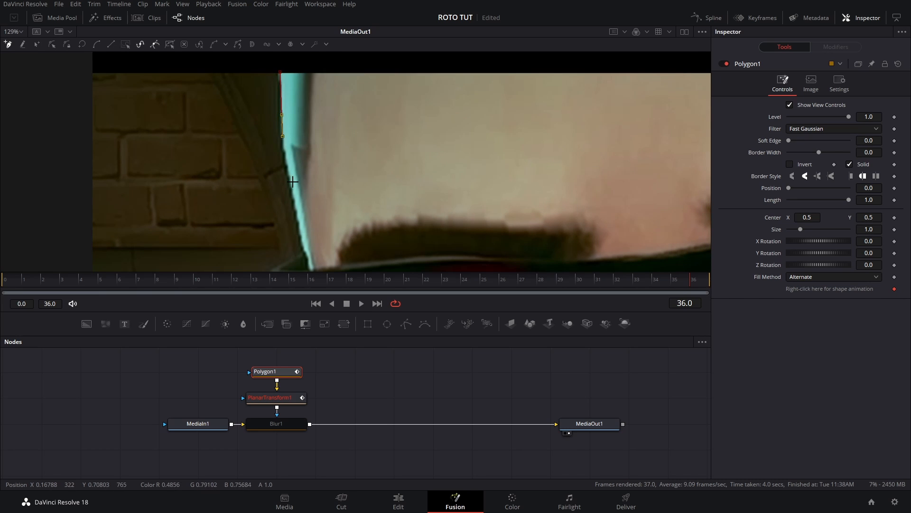
Continue the polygon outline down the left temple, around the outer corner of the glasses and along the cyan edge of the face
scroll(304, 154, "down", 3)
left_click(303, 157)
left_click_drag(305, 180, 342, 128)
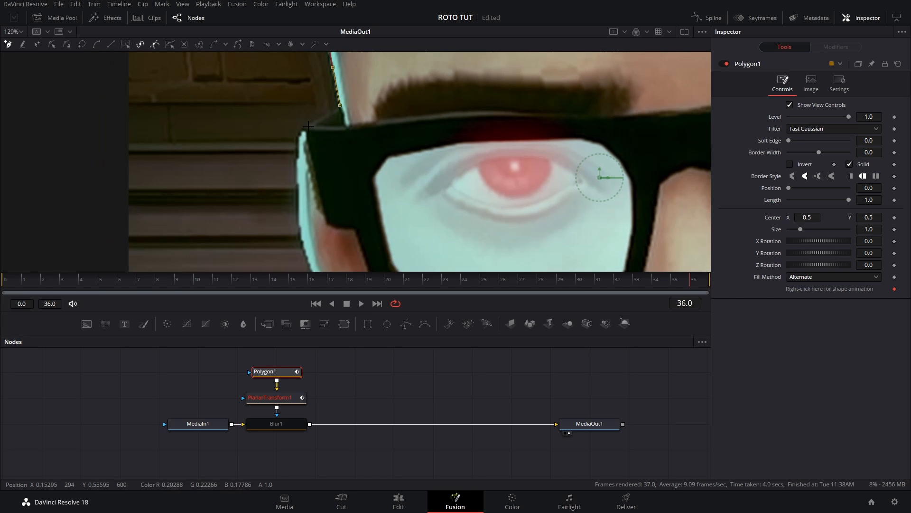
left_click(306, 127)
scroll(298, 138, "down", 3)
left_click(305, 147)
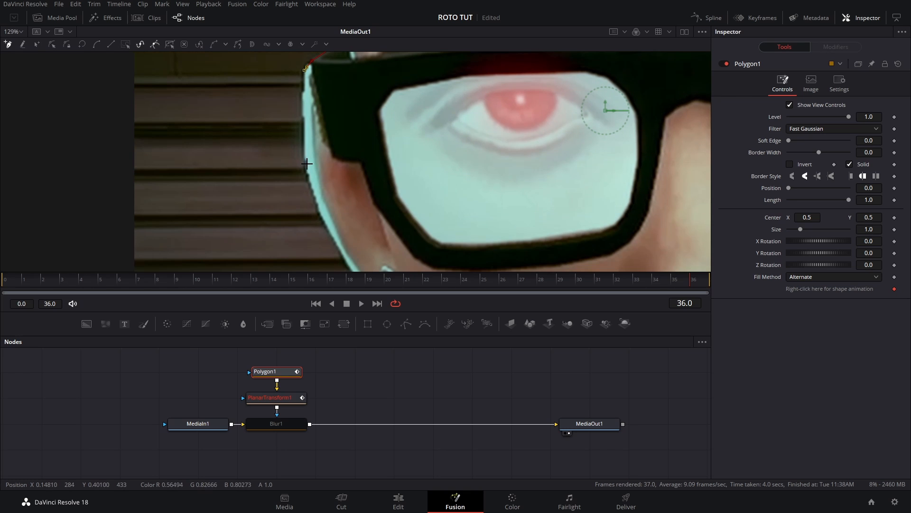
left_click(306, 164)
left_click(309, 182)
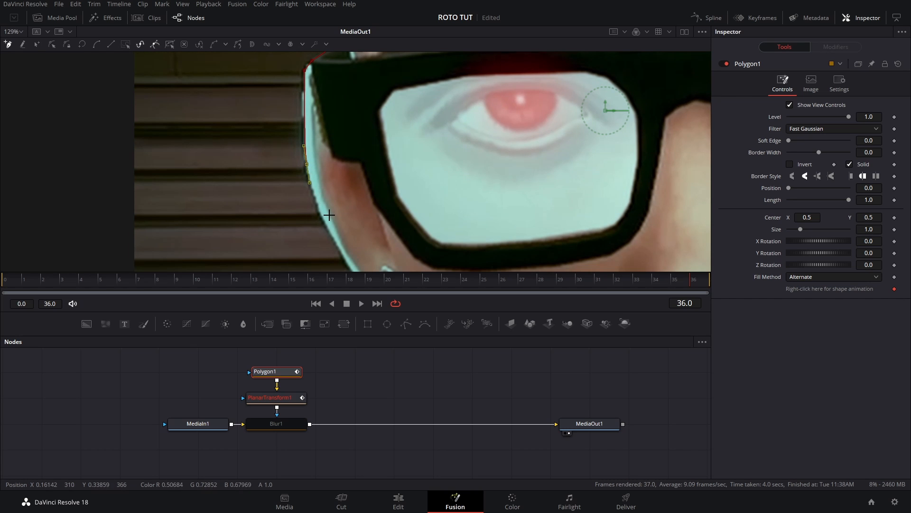
Trace the polygon down the left jawline, around the grey piece below the ear and onto the picture's lower edge
scroll(332, 200, "down", 4)
left_click(341, 182)
left_click_drag(356, 205, 349, 161)
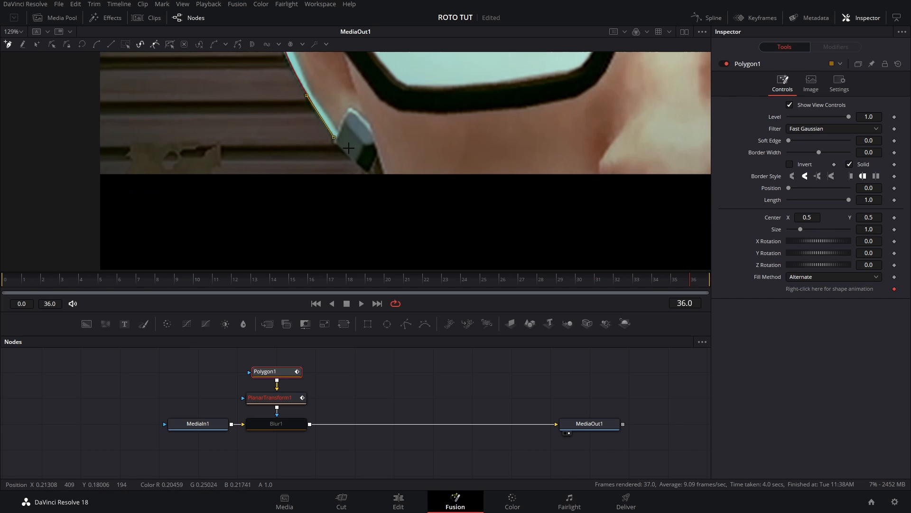
left_click(357, 160)
left_click(369, 172)
left_click(378, 155)
left_click_drag(385, 174, 48, 181)
Trace the right side of the face up past the glasses, close the polygon at its starting point, and re-enable Blur1
left_click_drag(659, 186, 333, 366)
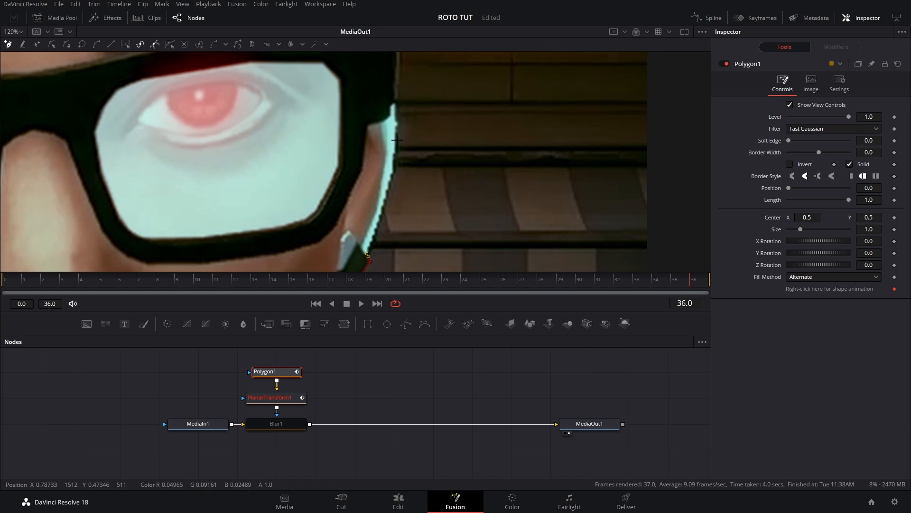
left_click(394, 144)
left_click_drag(388, 142, 396, 116)
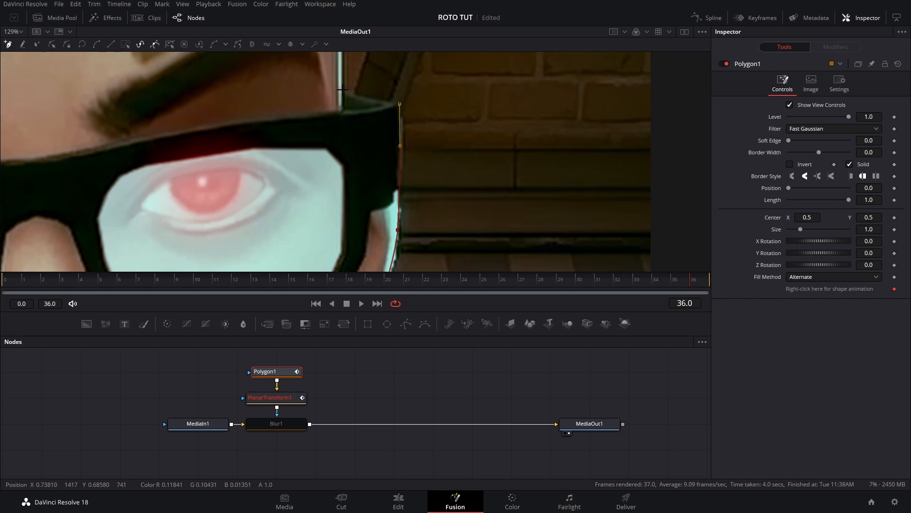
left_click(342, 89)
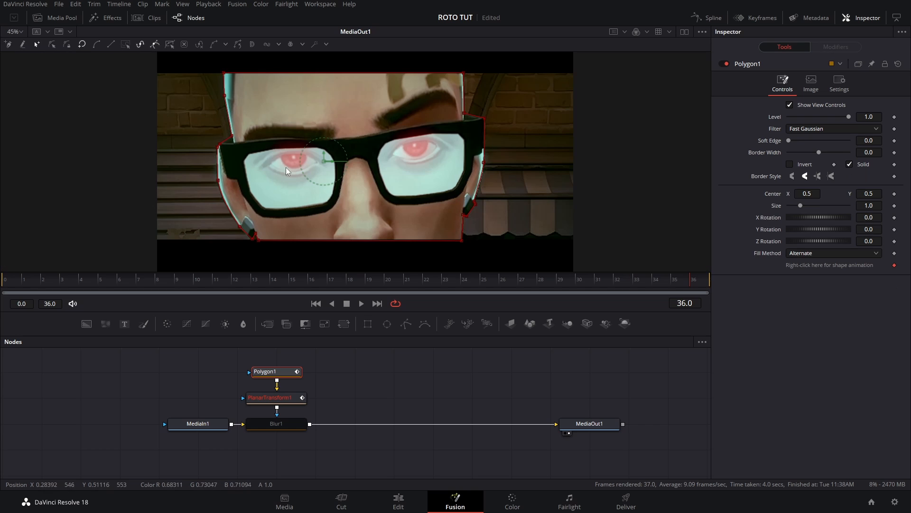
left_click(281, 429)
left_click(724, 64)
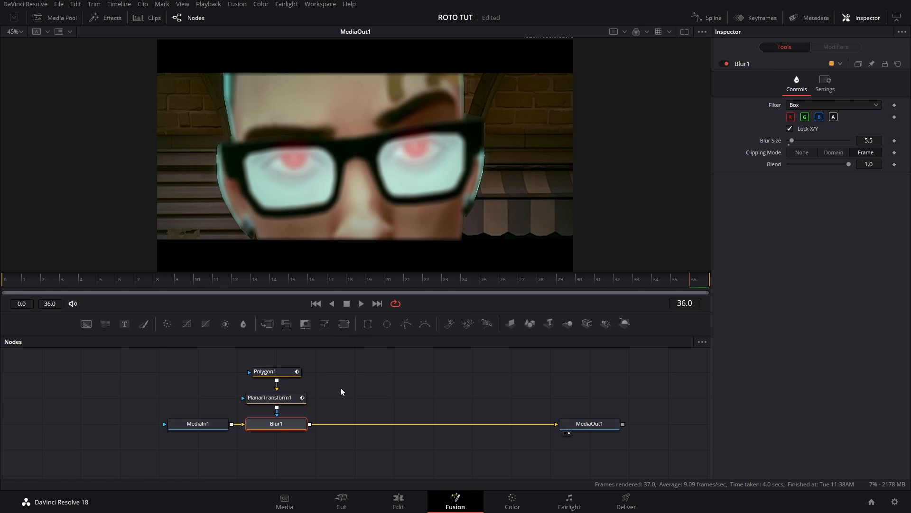
Try inverting the mask with Polygon1's Invert option and, alternatively, with Blur1's Apply Mask Inverted option
left_click(274, 375)
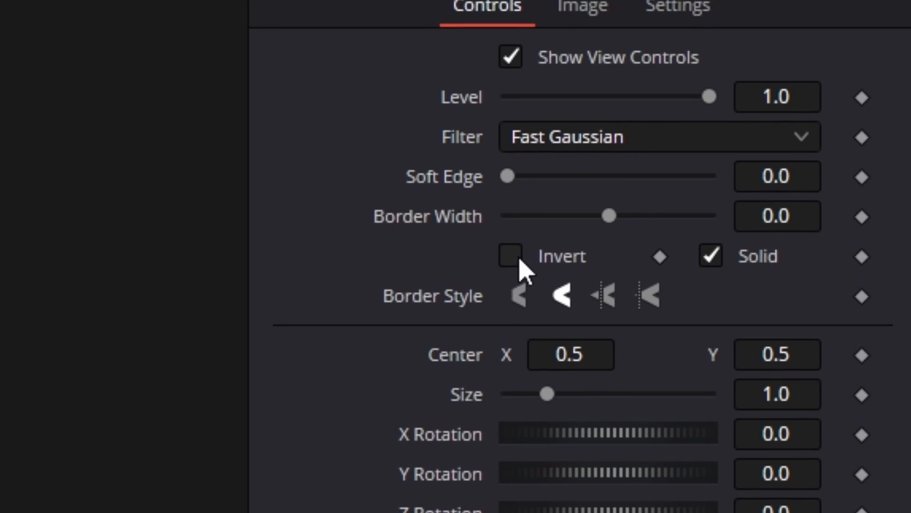
left_click(522, 258)
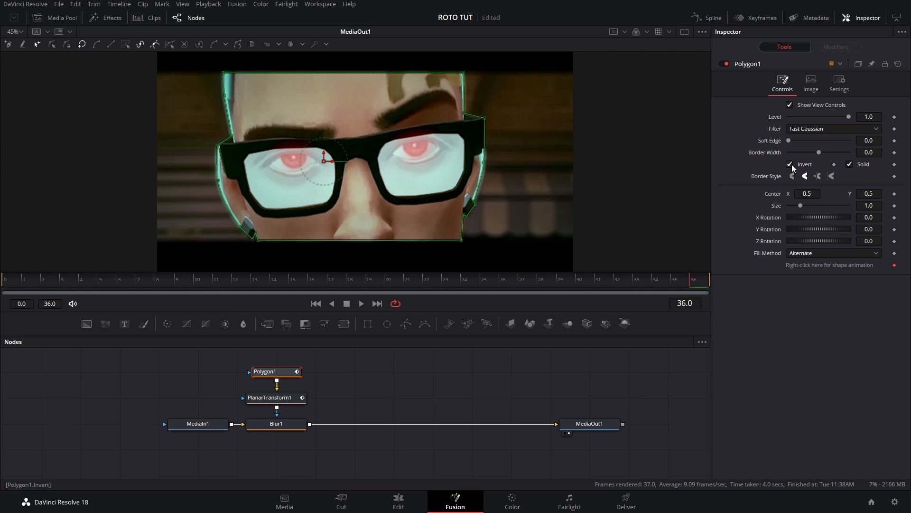
left_click(277, 424)
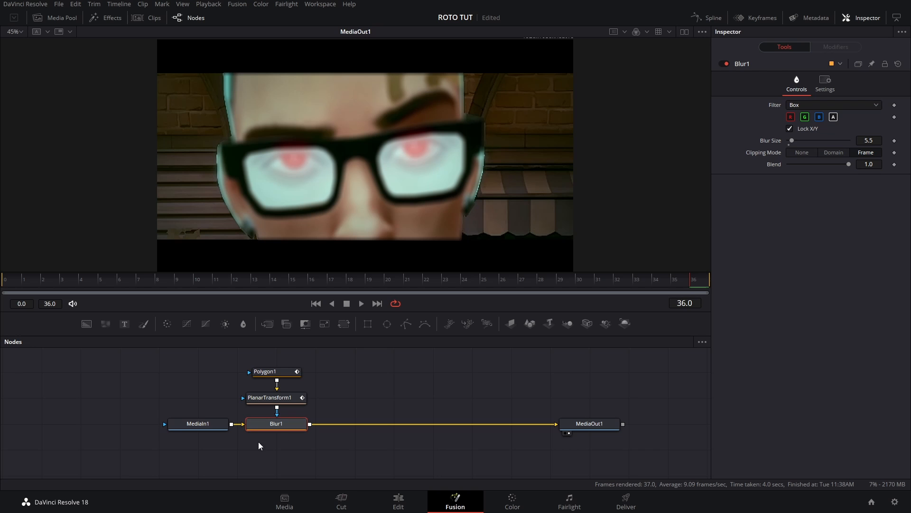
left_click(824, 84)
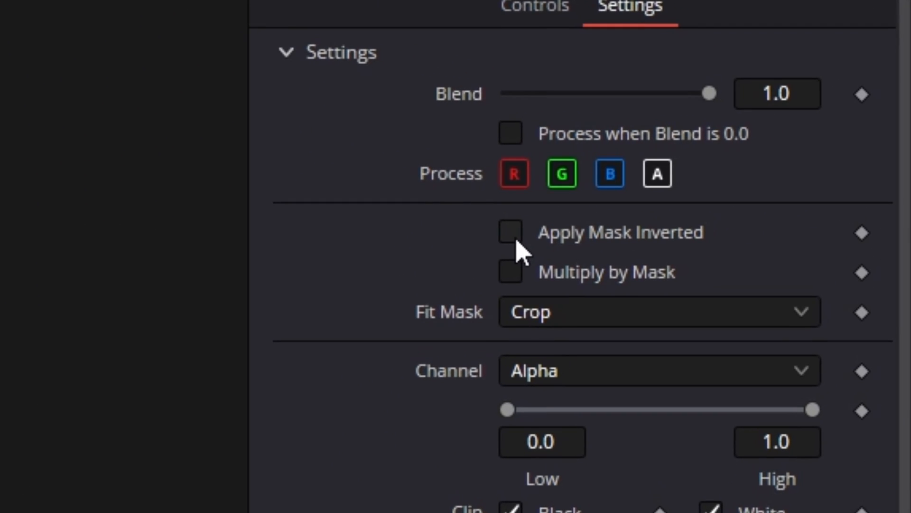
left_click(517, 239)
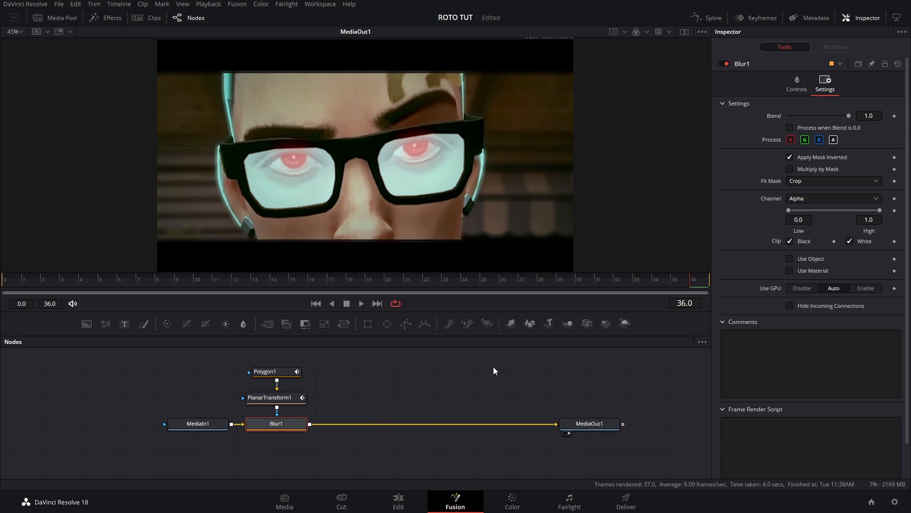
left_click(790, 157)
Add a second Polygon mask feeding Polygon1, draw a four-sided shape over the background beside the left temple, and enlarge it by its corners
left_click_drag(406, 324, 267, 373)
left_click(184, 121)
left_click(187, 153)
left_click(211, 147)
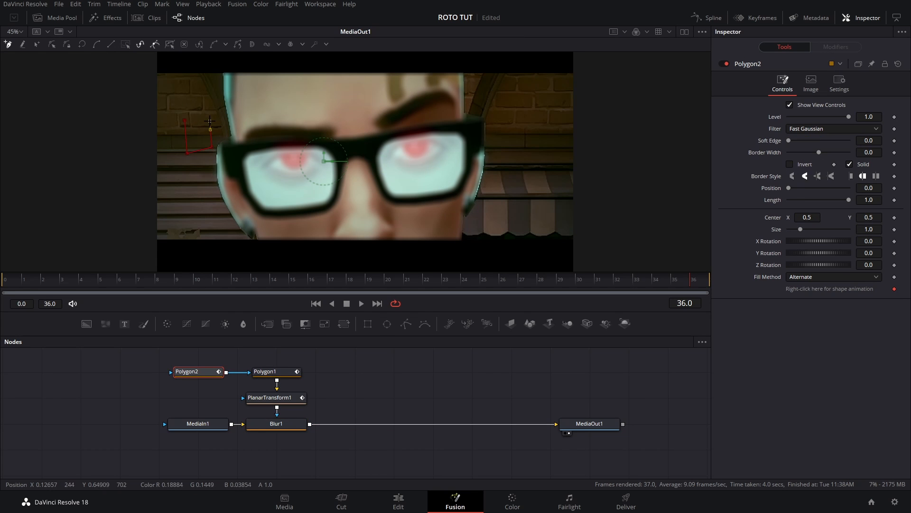
left_click(210, 121)
left_click(184, 121)
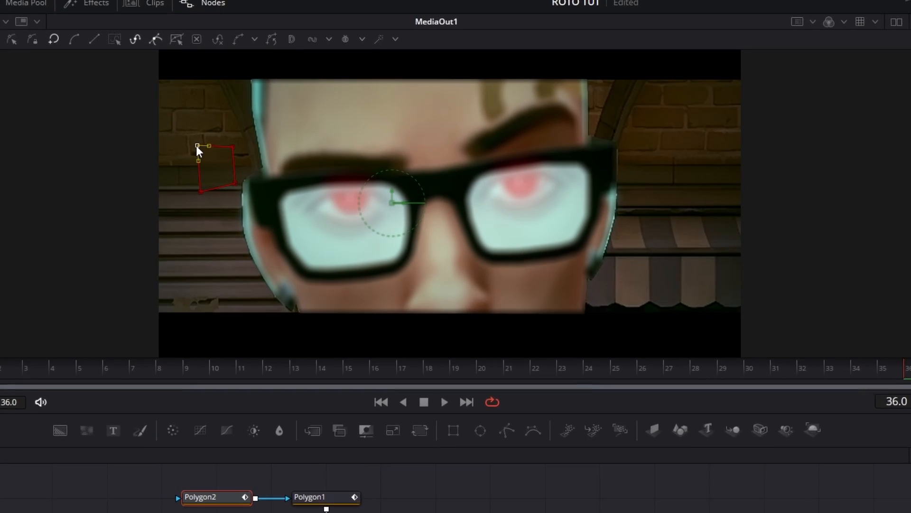
left_click_drag(197, 146, 177, 135)
left_click_drag(201, 191, 161, 212)
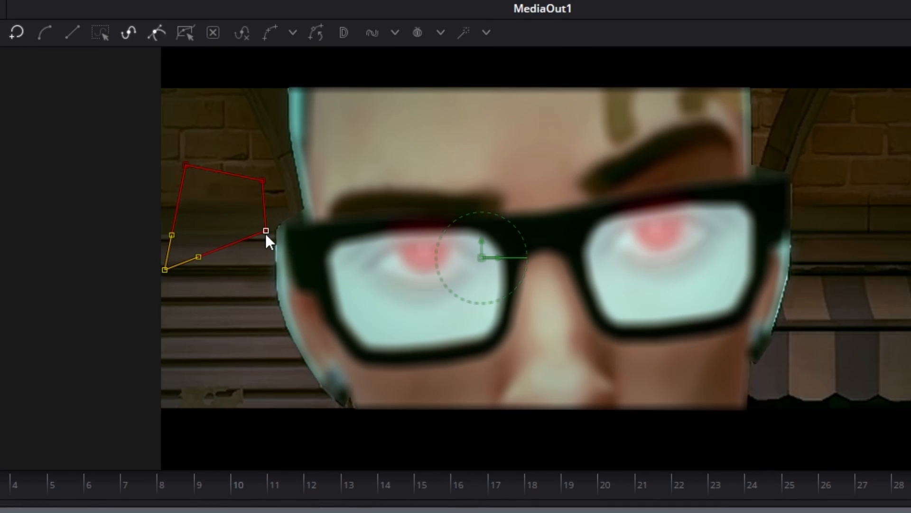
left_click_drag(236, 183, 226, 213)
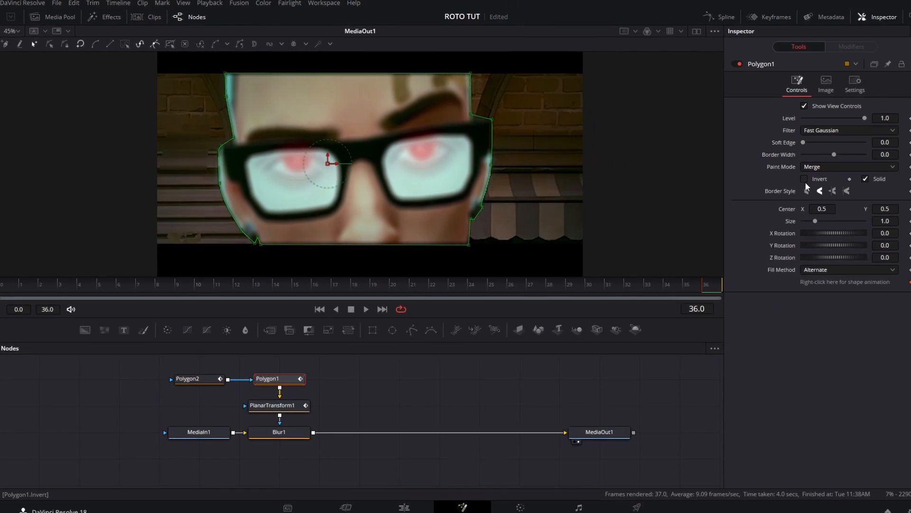
Try the Invert option on Polygon1 and on Polygon2 with the two masks combined
left_click(790, 176)
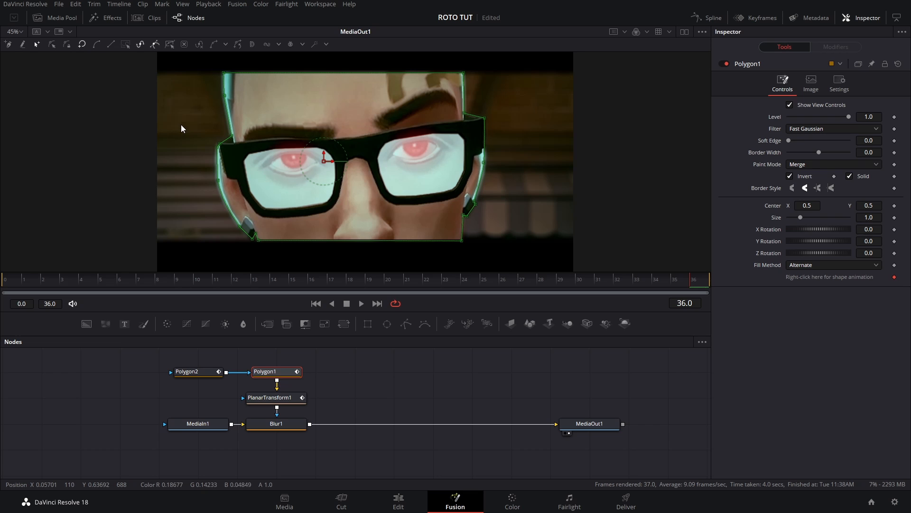
left_click(190, 371)
left_click(790, 164)
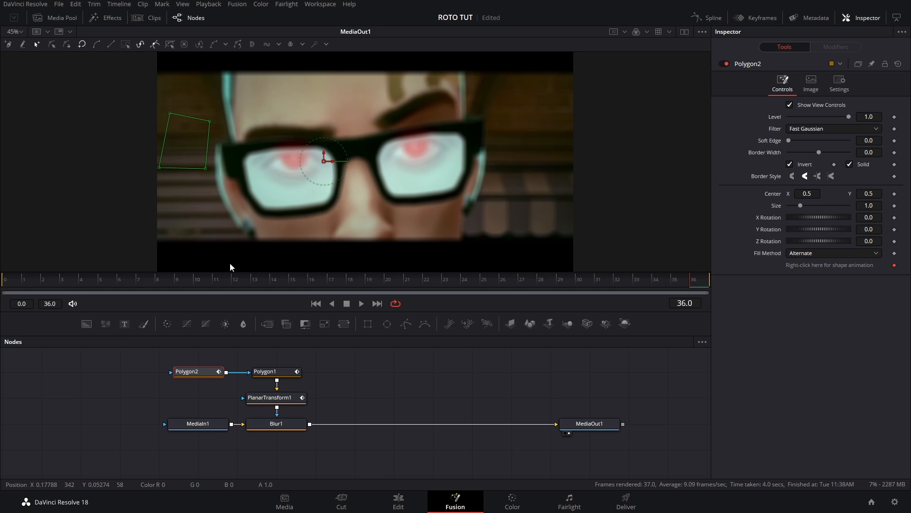
Delete the Polygon2 node and turn off Invert on Polygon1
left_click(249, 373)
key("Delete")
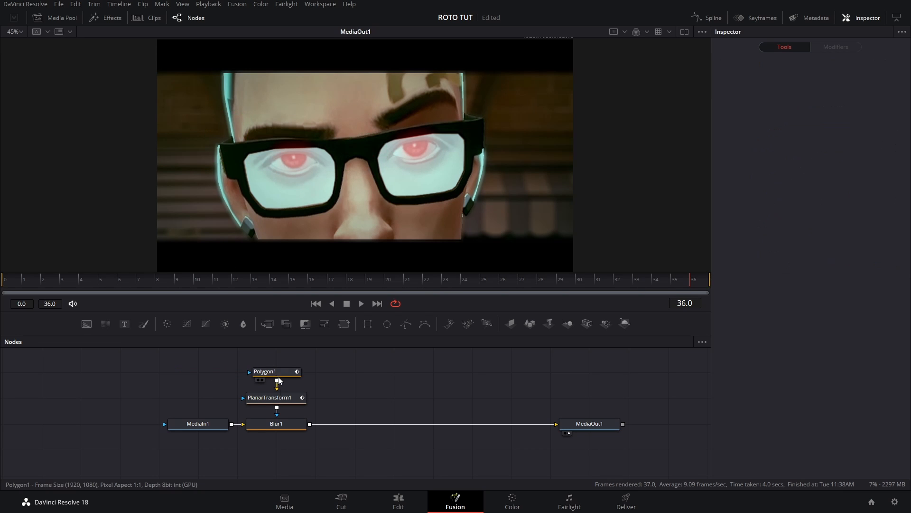
left_click(273, 373)
left_click(789, 164)
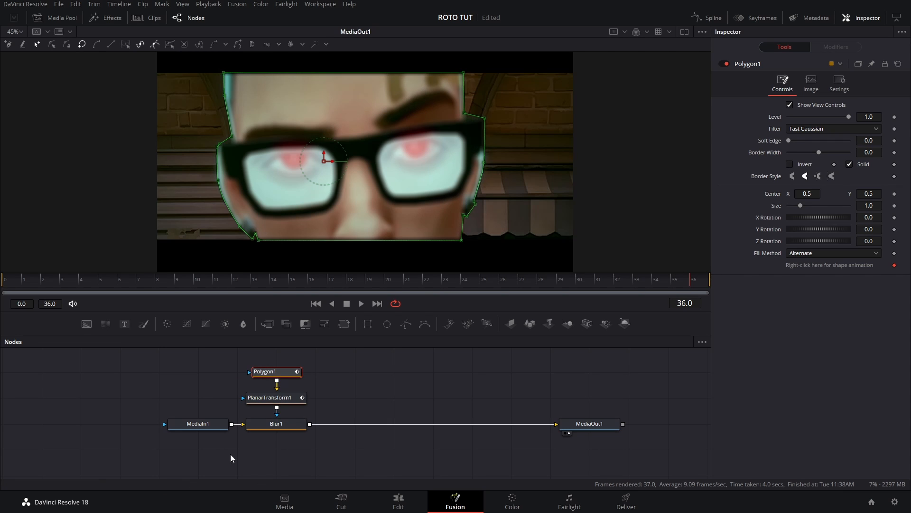
Turn on Apply Mask Inverted in Blur1's settings
left_click(278, 423)
left_click(790, 157)
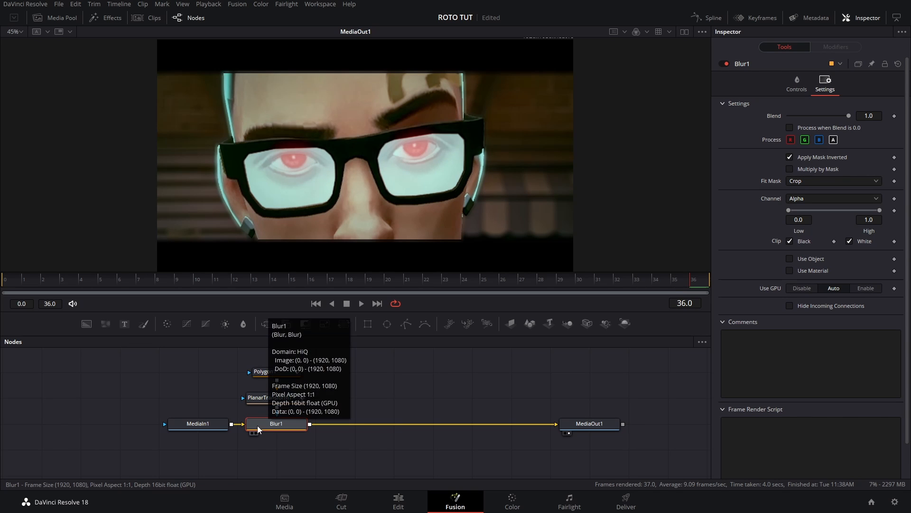
Disable Blur1 and move the playhead to frame 0 with Polygon1's outline shown
left_click(275, 372)
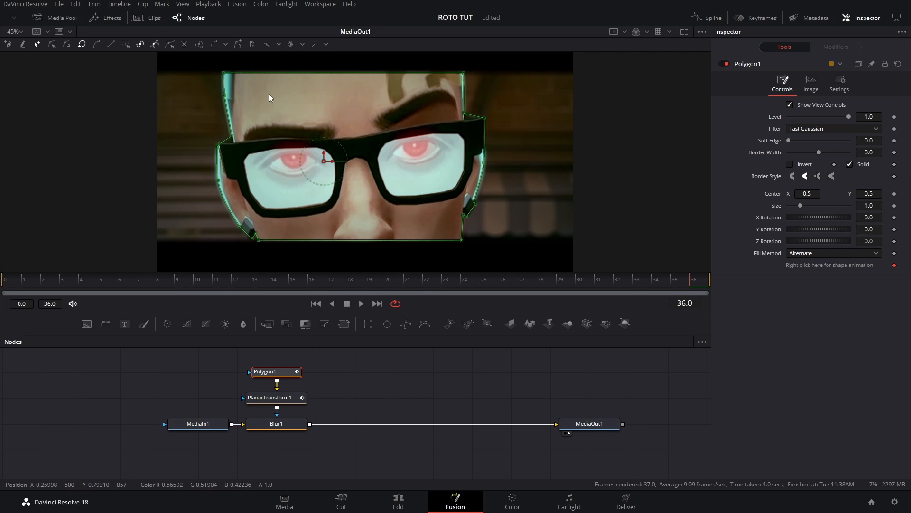
left_click_drag(691, 282, 7, 303)
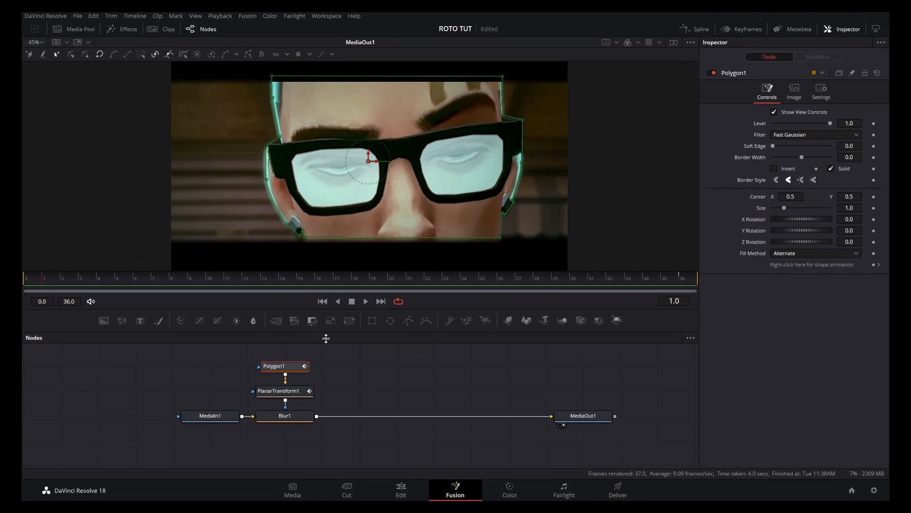
left_click(278, 428)
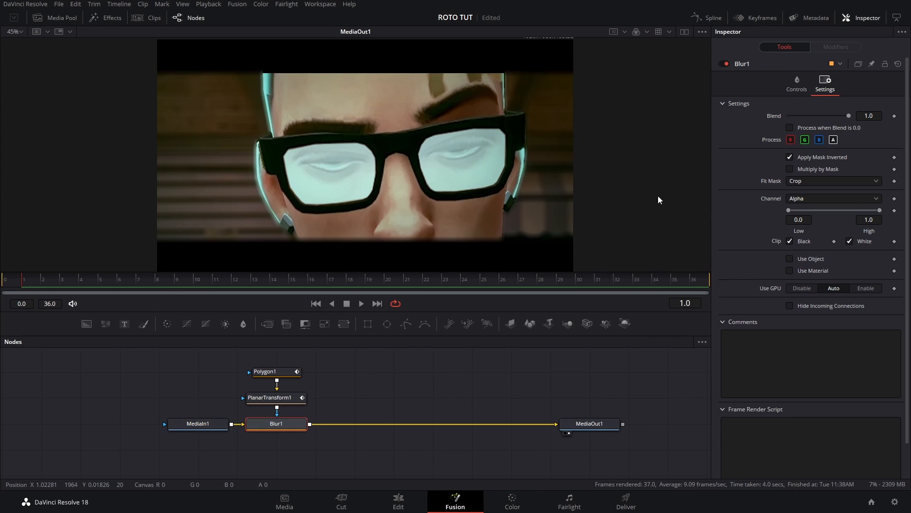
left_click(726, 64)
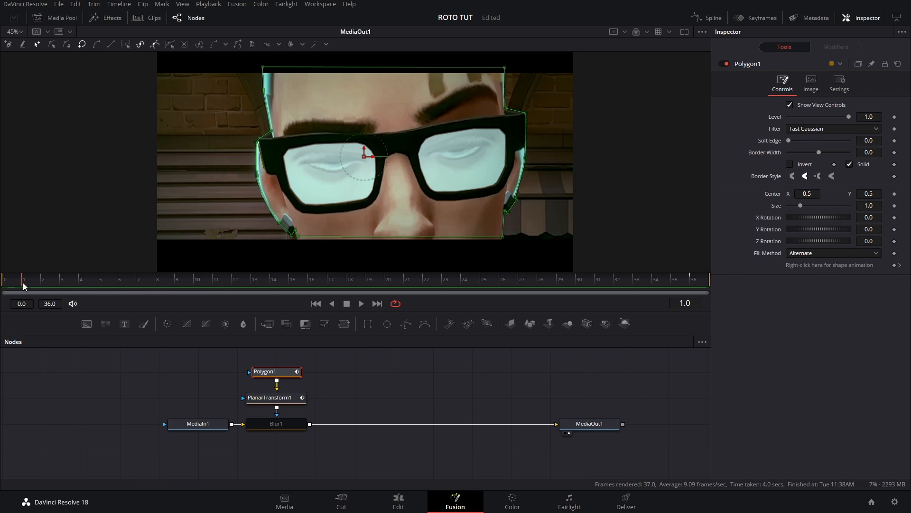
left_click_drag(24, 285, 6, 286)
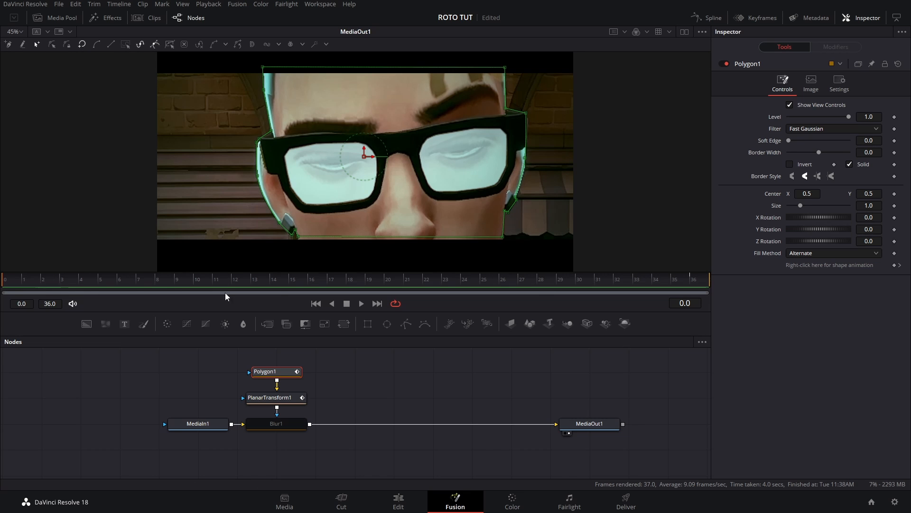
Fit Polygon1's points to the face outline at frame 0 along the bottom edge, the glasses' outer side and the forehead
scroll(365, 221, "up", 2)
left_click_drag(283, 260, 276, 174)
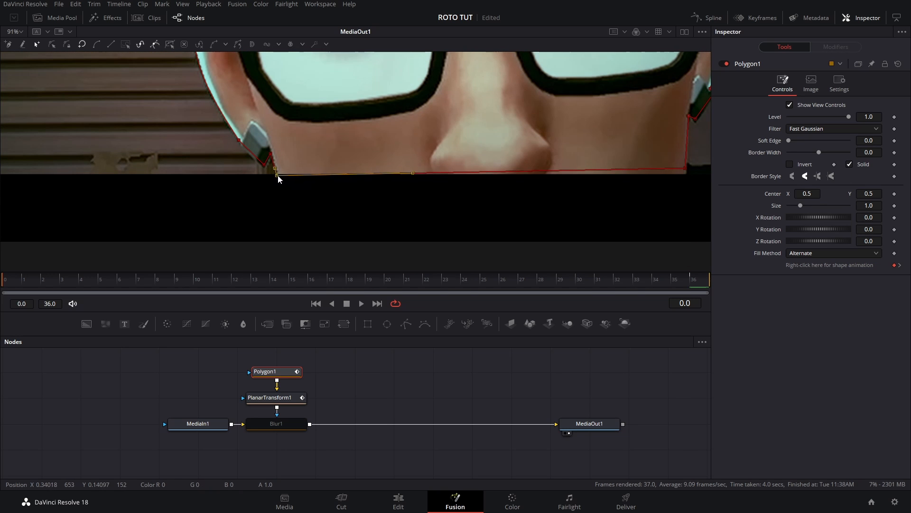
left_click_drag(632, 175, 440, 185)
scroll(492, 181, "up", 5)
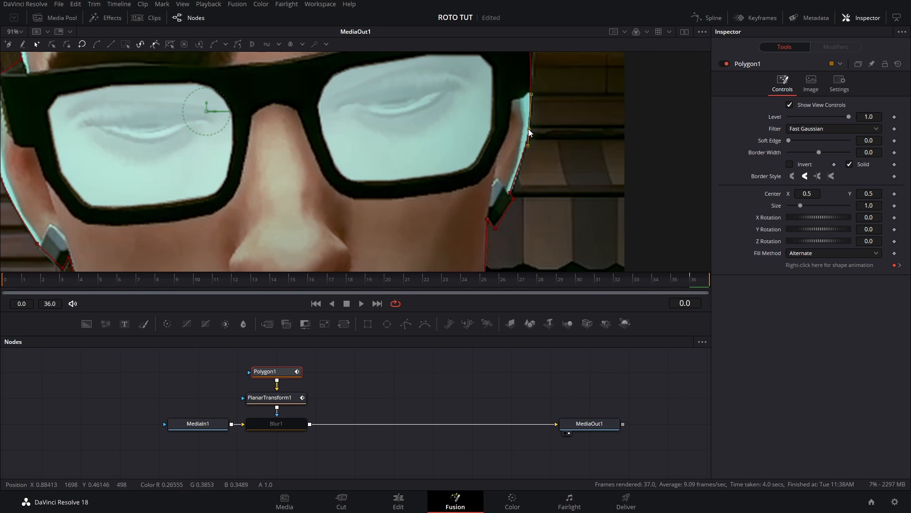
left_click_drag(500, 111, 543, 122)
left_click_drag(437, 111, 508, 188)
left_click_drag(68, 139, 191, 112)
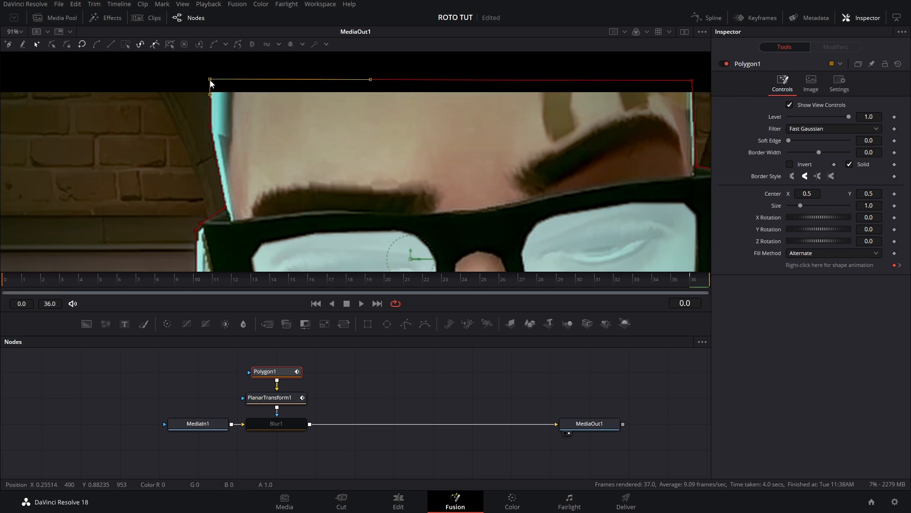
Refine Polygon1's point below the left earpiece and scrub the timeline to frame 16 to check the mask
scroll(203, 172, "down", 2)
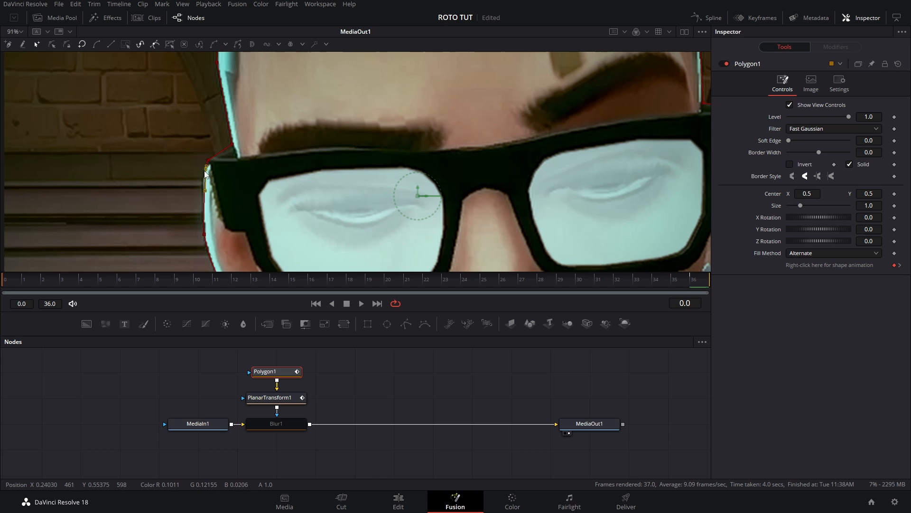
scroll(202, 172, "down", 3)
scroll(272, 159, "down", 1)
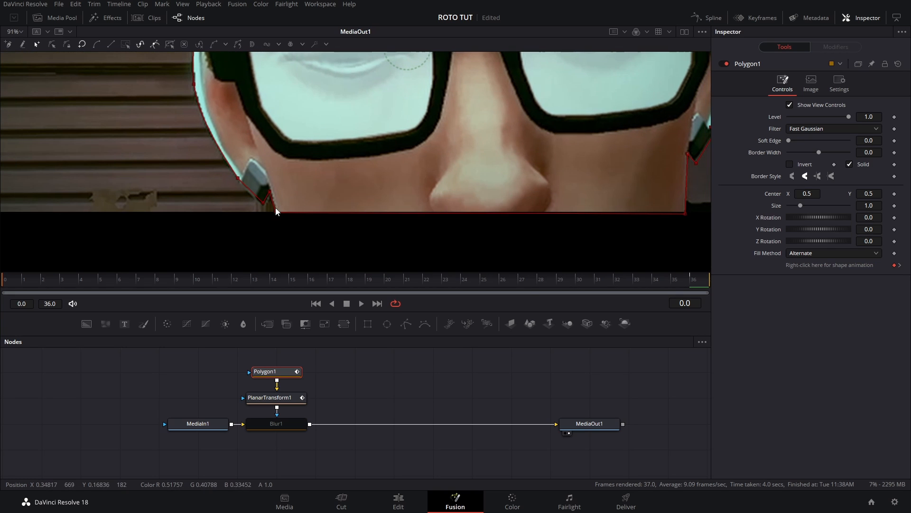
left_click_drag(263, 203, 271, 197)
left_click_drag(274, 285, 334, 285)
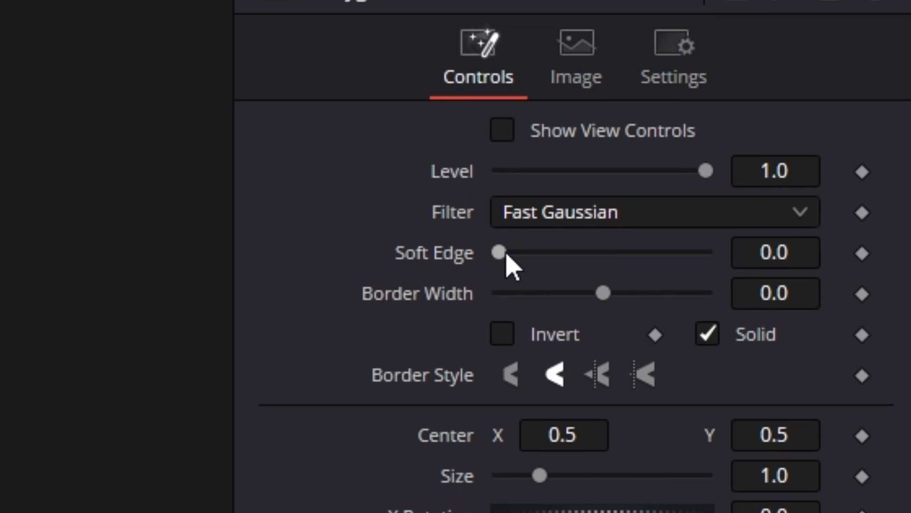
Try a Soft Edge of up to 0.0236 on Polygon1 and reset it to 0
left_click_drag(506, 255, 526, 256)
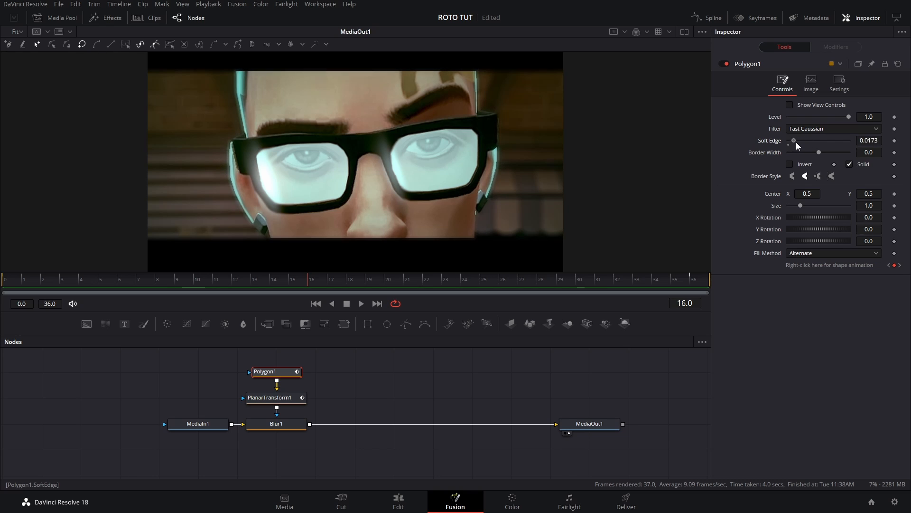
left_click_drag(796, 142, 798, 142)
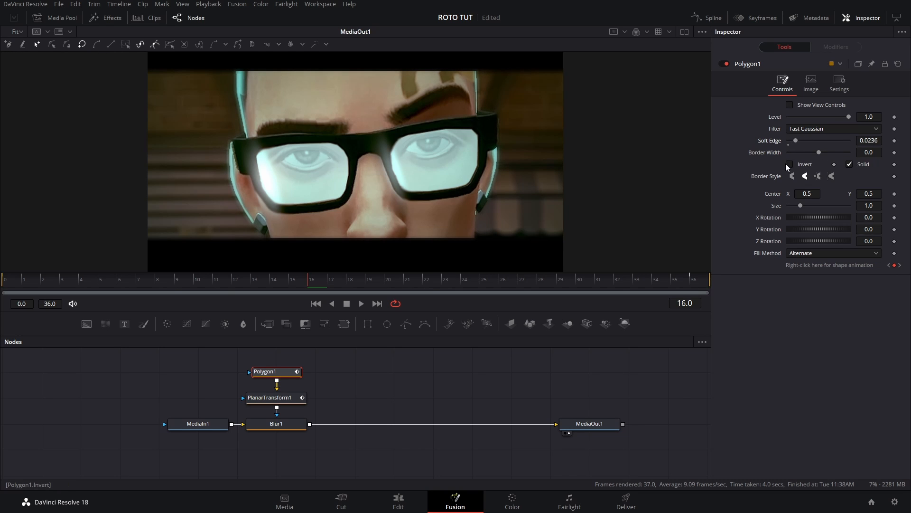
left_click_drag(797, 141, 775, 157)
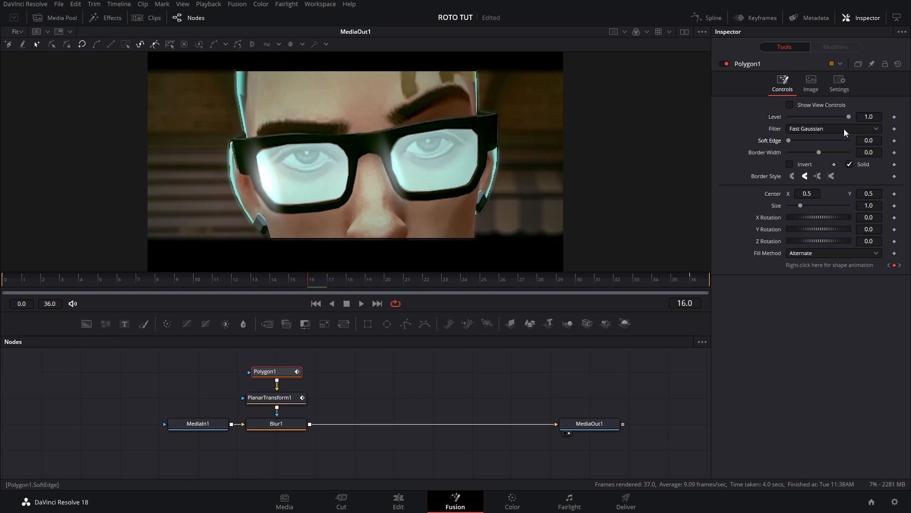
Try expanding Polygon1 with a Border Width of 0.076, then reduce the width to contract the mask
left_click_drag(820, 153, 832, 154)
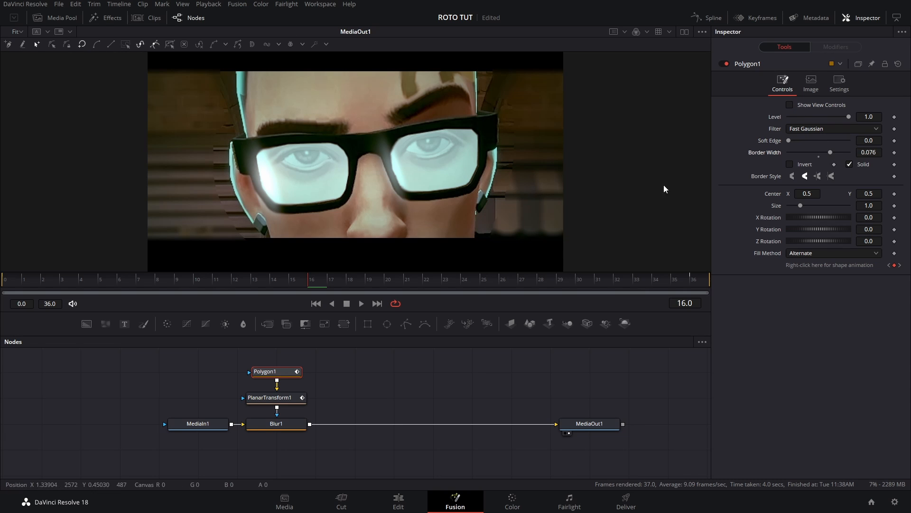
left_click_drag(832, 153, 805, 161)
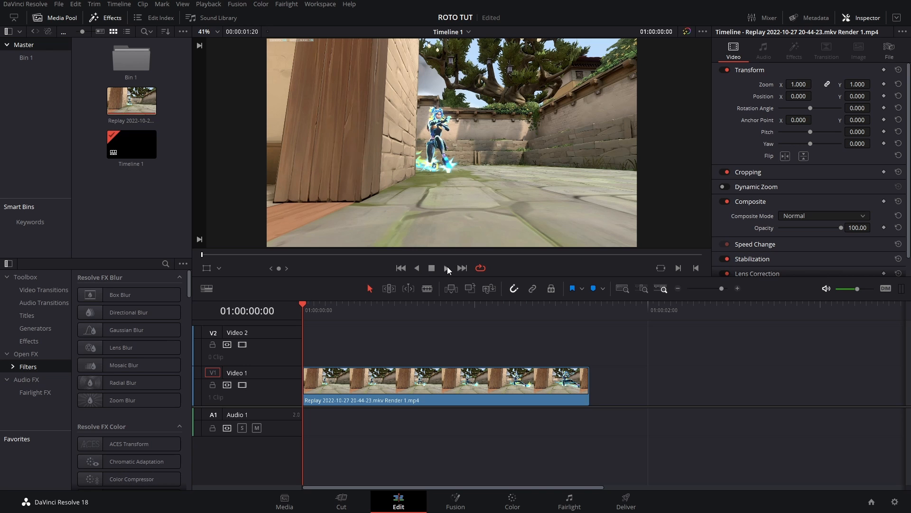
Play and scrub through the replay clip on the Edit timeline to examine the character's movement, returning to the start
left_click(447, 269)
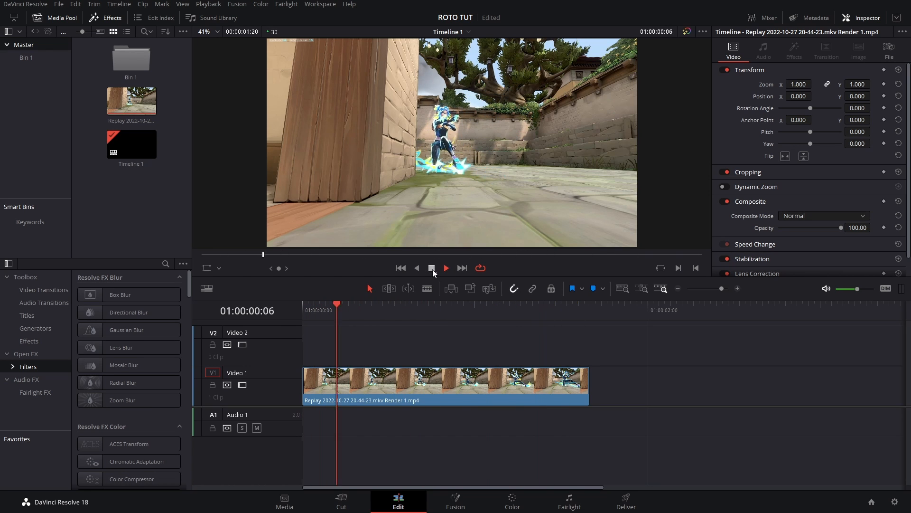
left_click(432, 269)
left_click_drag(438, 304, 568, 327)
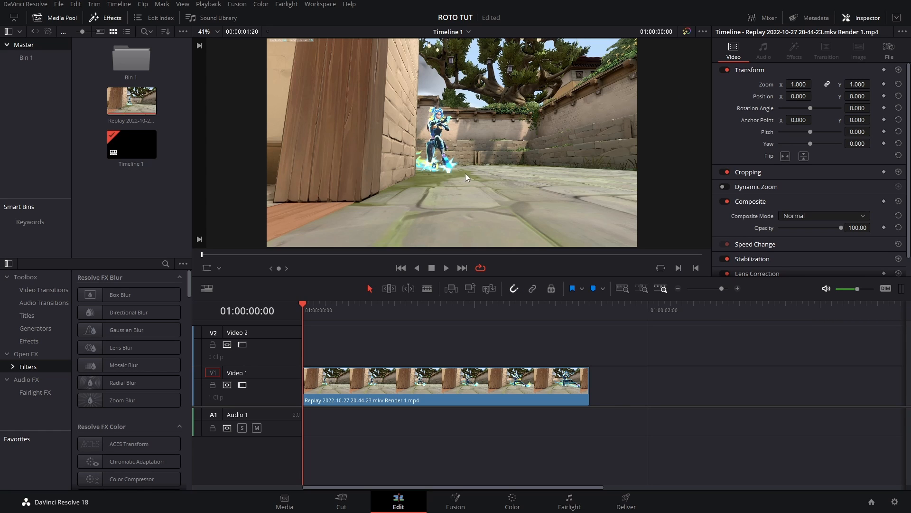
left_click_drag(323, 299, 564, 301)
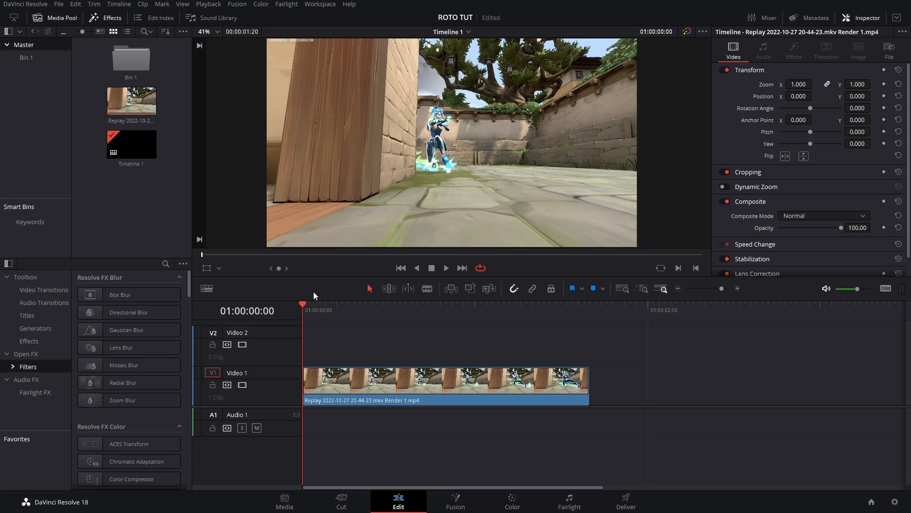
left_click_drag(315, 309, 564, 309)
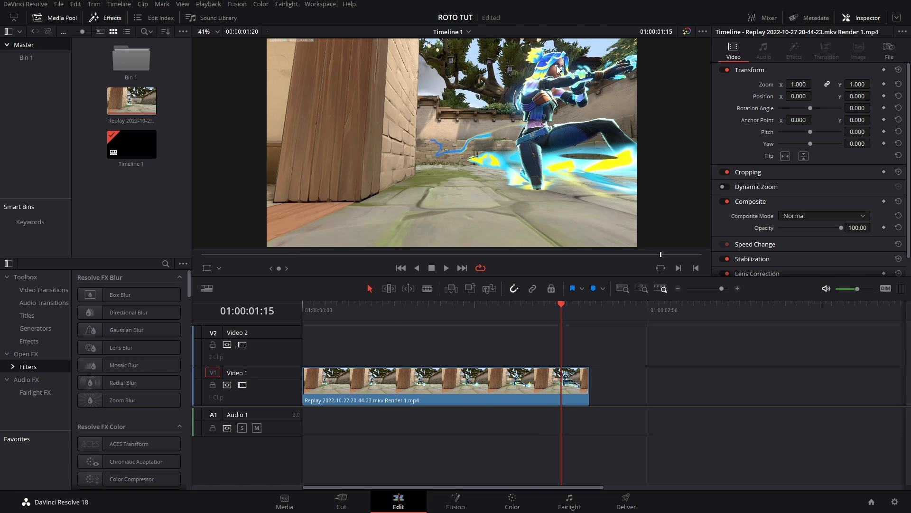
left_click_drag(561, 309, 418, 323)
key("Home")
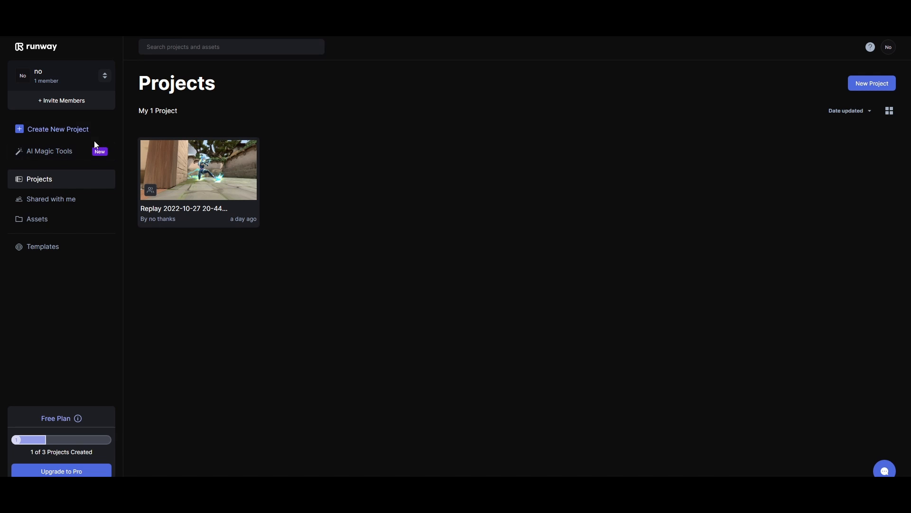
left_click(84, 138)
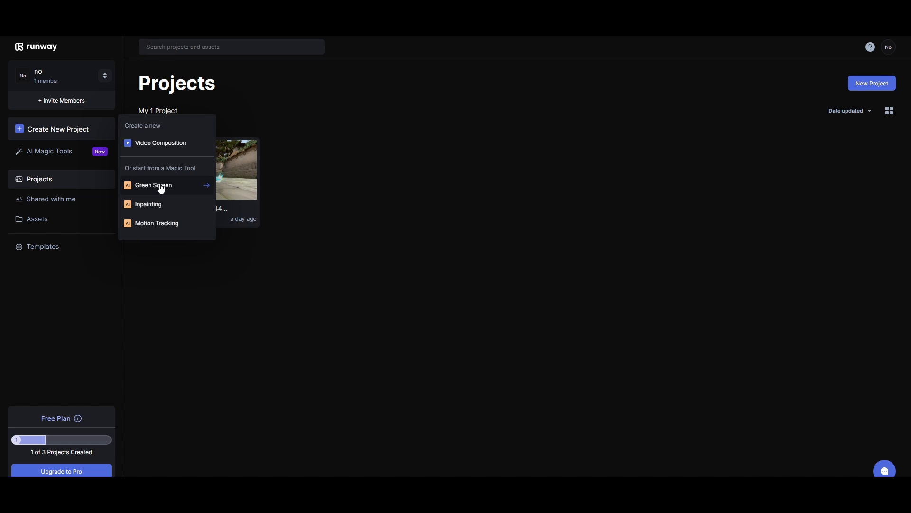
left_click(160, 186)
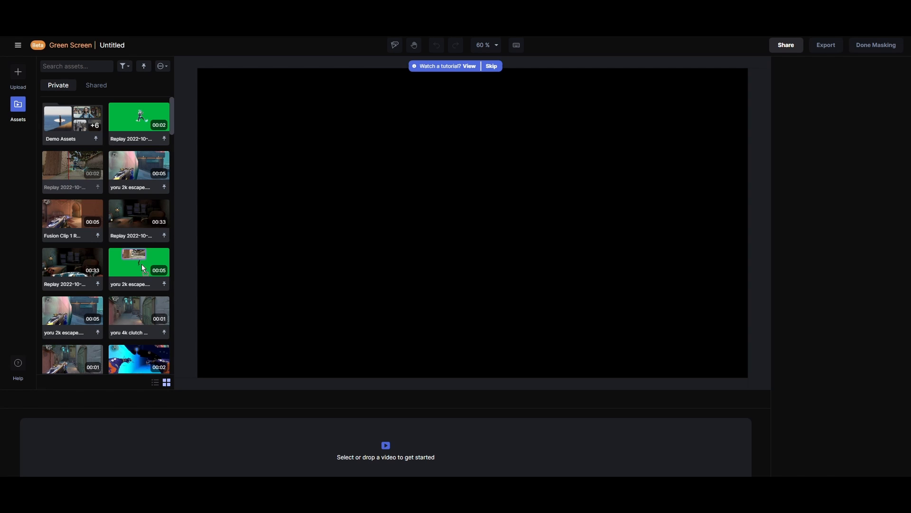
left_click_drag(141, 264, 199, 449)
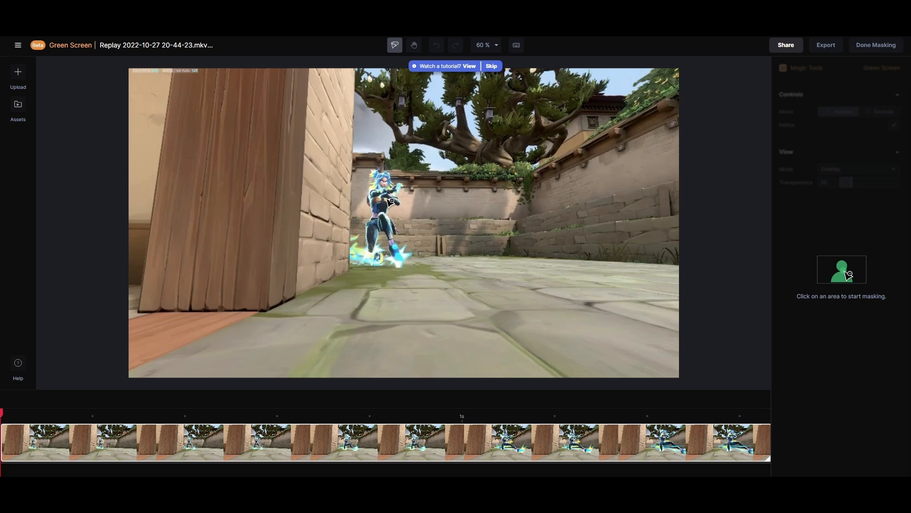
Mask the blue-haired character in Include mode, adding the area at the feet, and finish masking
left_click(375, 200)
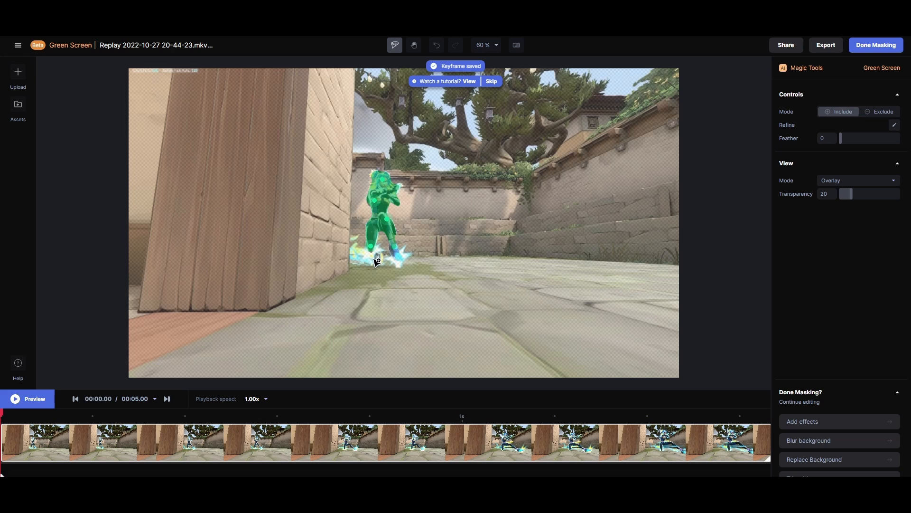
left_click(370, 261)
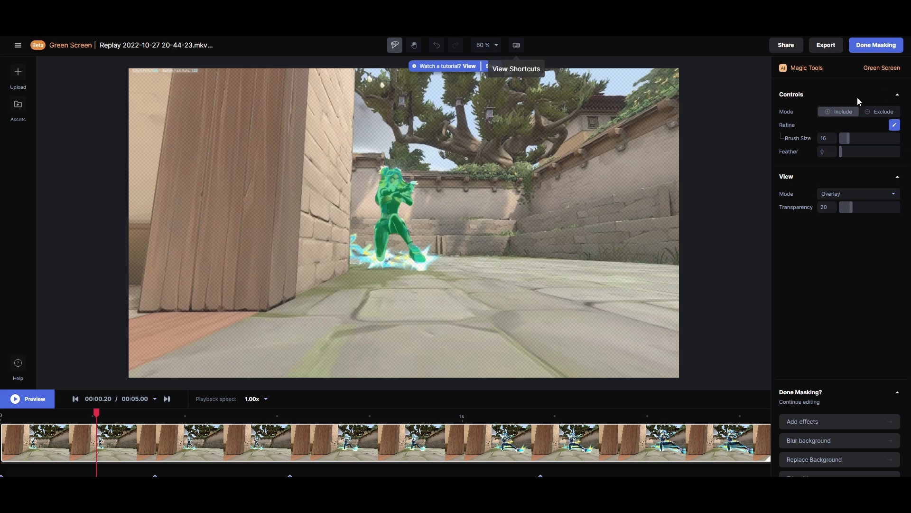
left_click(875, 46)
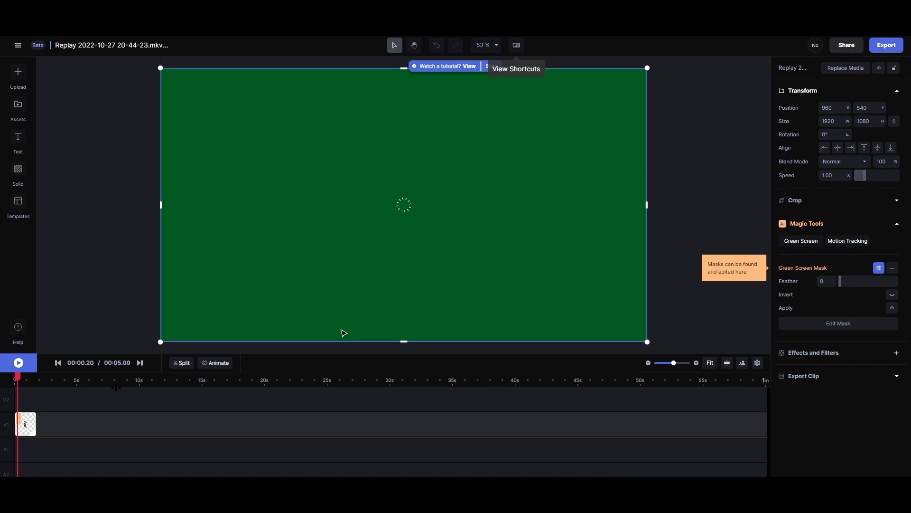
Preview the green-screen cutout, return to the start of the clip and export the video
left_click(18, 363)
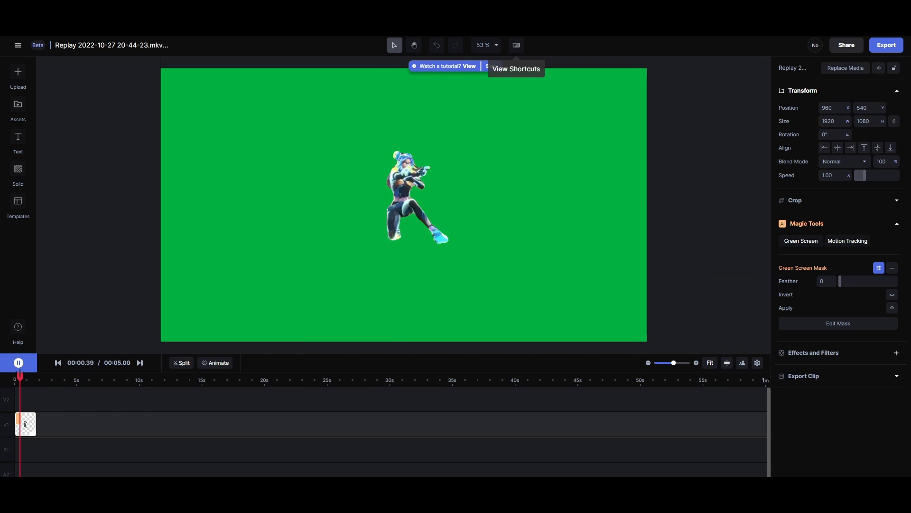
left_click_drag(38, 379, 18, 387)
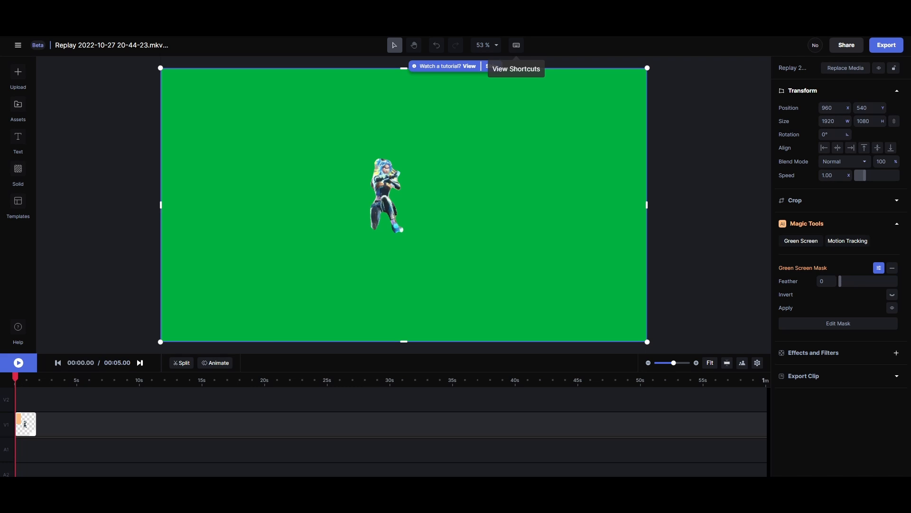
left_click(885, 45)
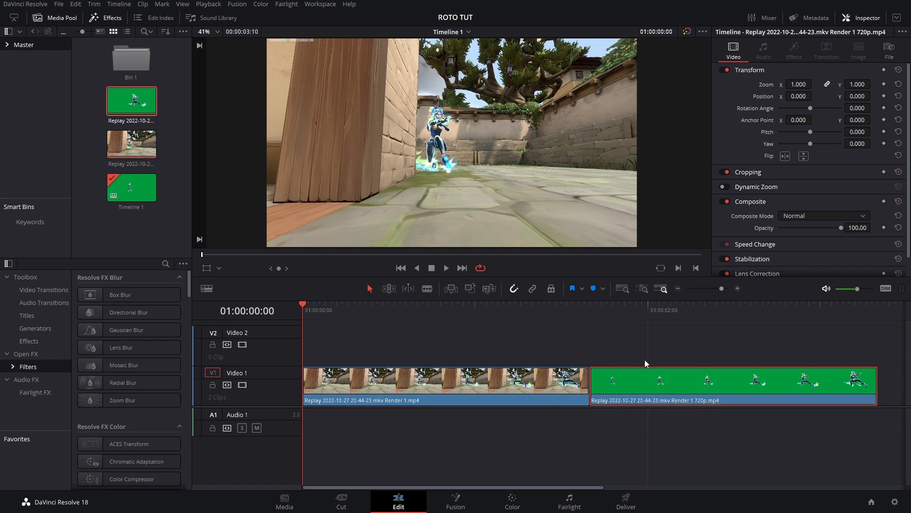
In DaVinci Resolve, compare the green-screen clip with the original by stacking it temporarily on Video 2 and toggling that track
left_click_drag(639, 394, 354, 355)
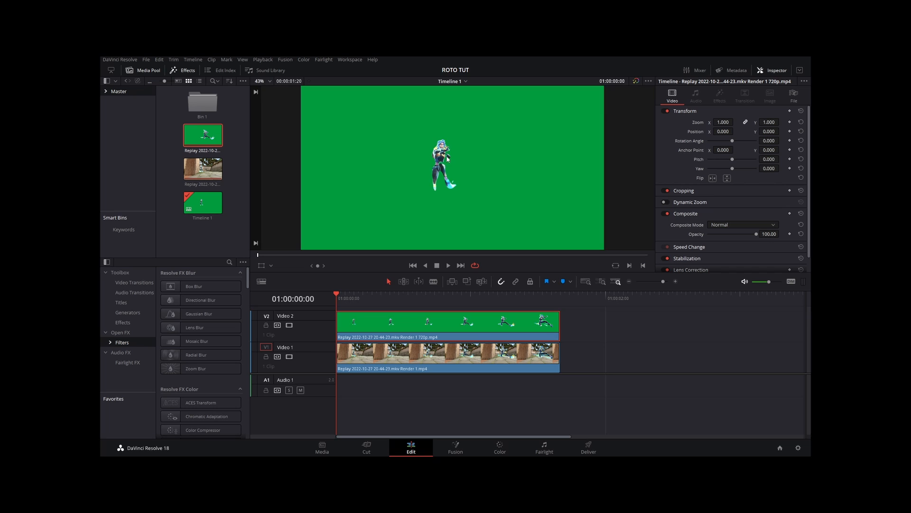
scroll(422, 131, "up", 5)
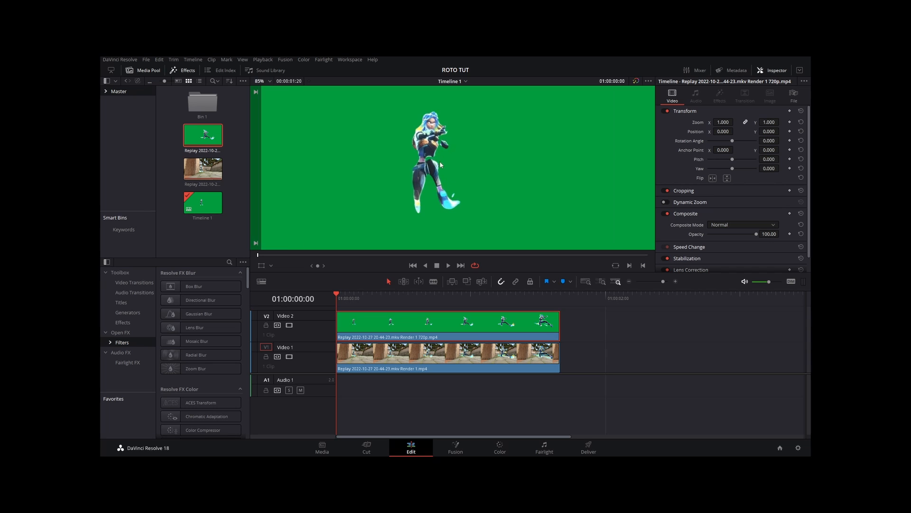
left_click_drag(439, 149, 450, 161)
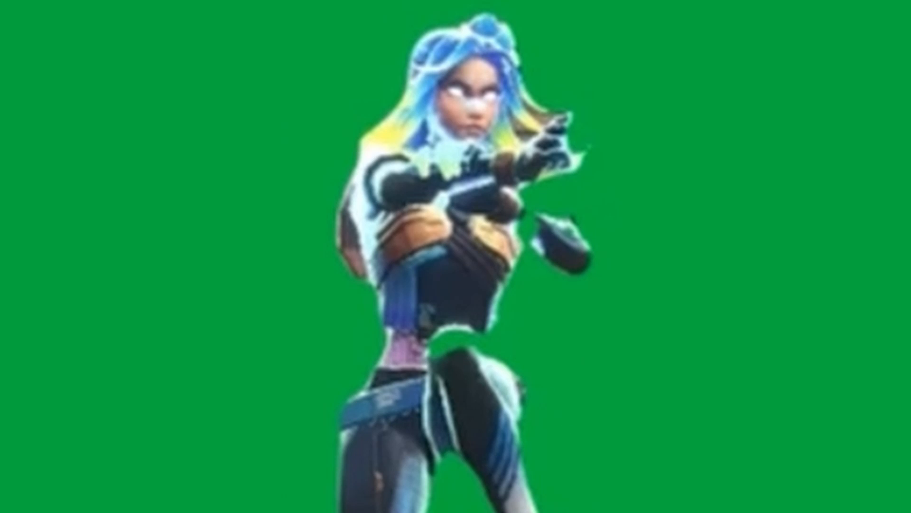
left_click(243, 346)
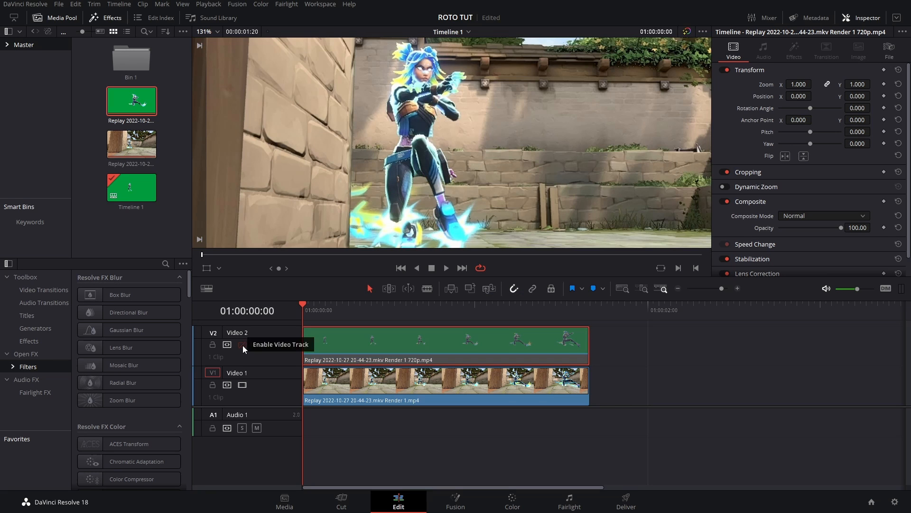
left_click(243, 346)
left_click(243, 345)
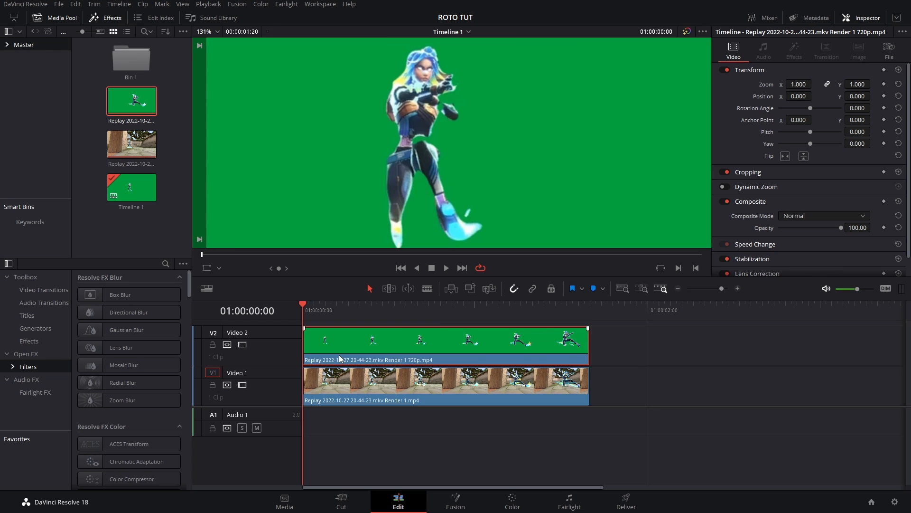
left_click_drag(339, 355, 626, 382)
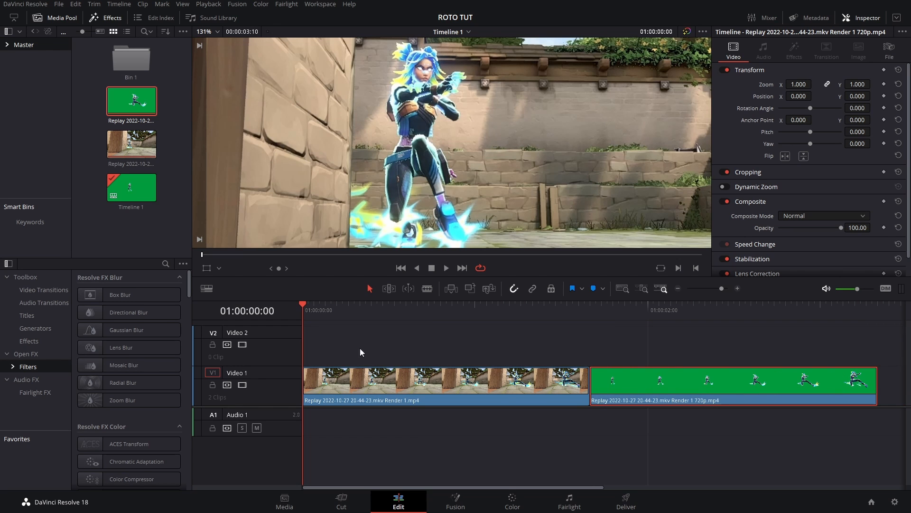
Duplicate the original replay clip onto Video 2 directly above the green-screen clip and select both clips
left_click_drag(359, 397, 359, 355)
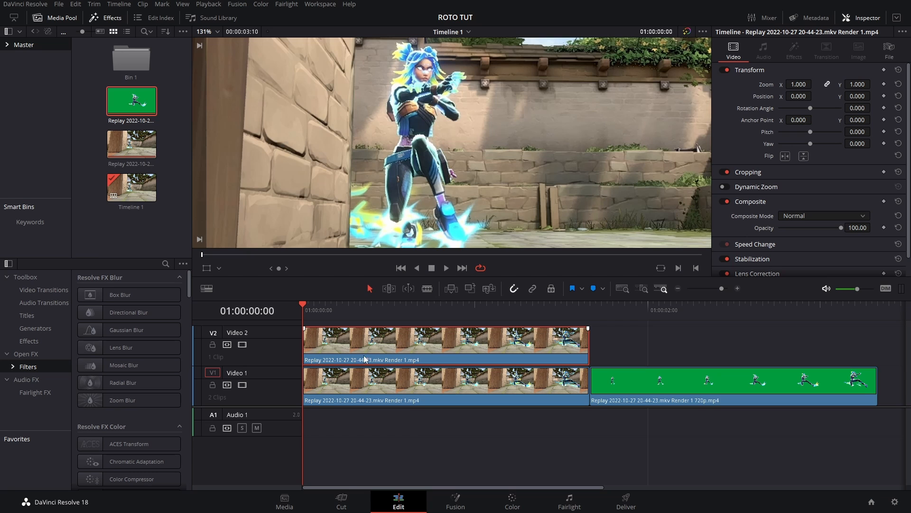
left_click_drag(319, 349, 605, 346)
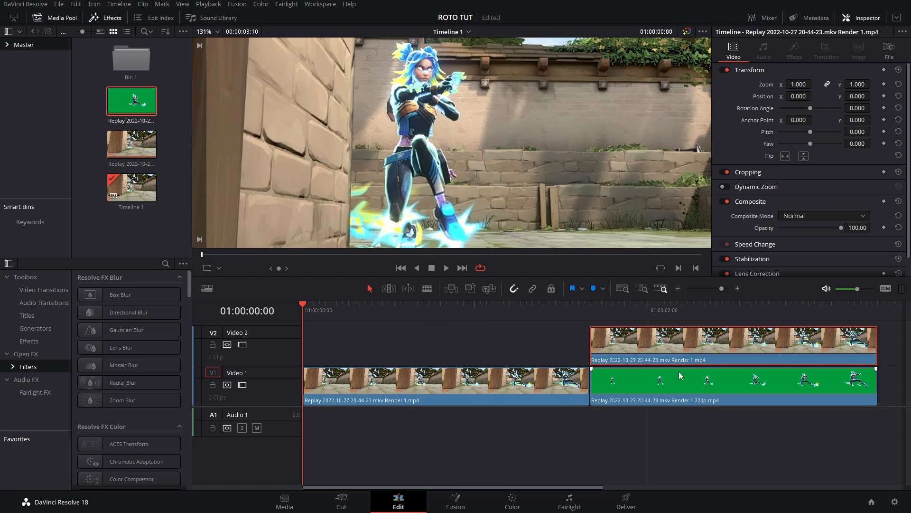
scroll(706, 379, "right", 5)
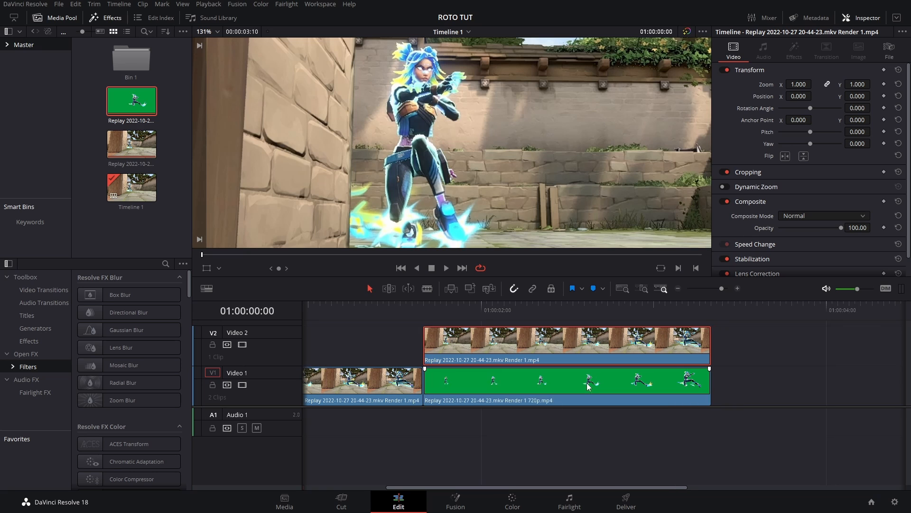
left_click_drag(574, 381, 570, 382)
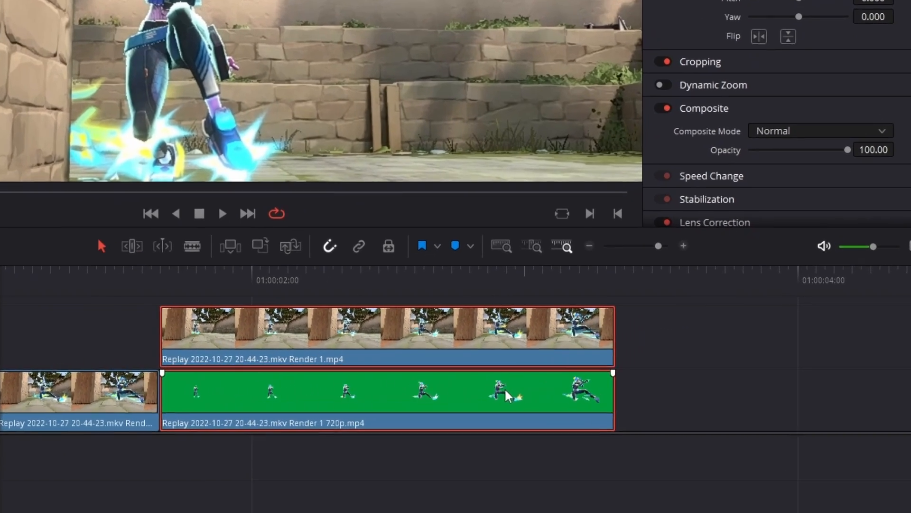
Combine the two selected stacked clips into a new Fusion clip and open its composition for editing
right_click(626, 359)
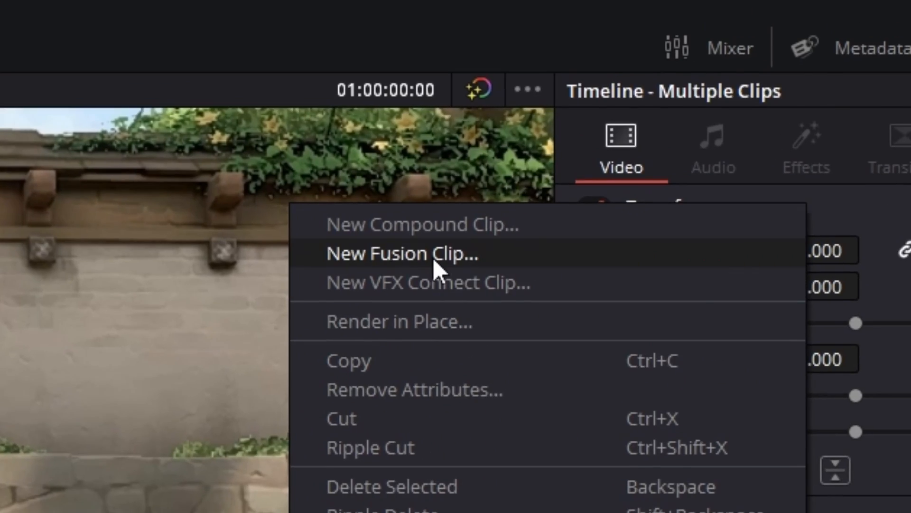
left_click(529, 0)
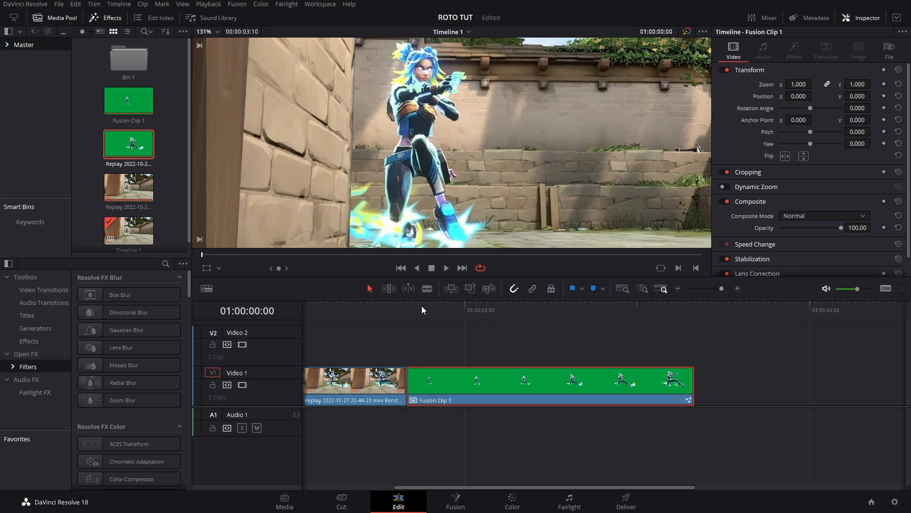
left_click(442, 307)
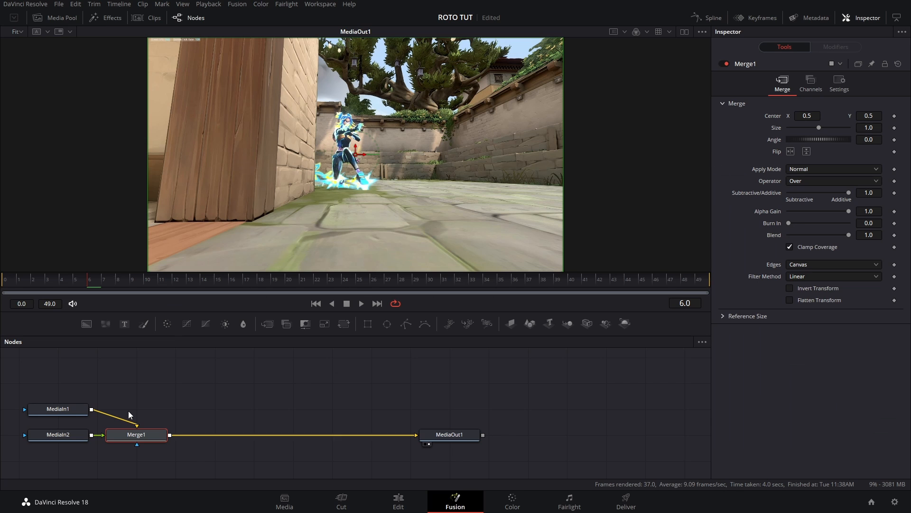
Rearrange the nodes so MediaIn2 sits above Merge1 and MediaIn1 lies in line with it, with wider spacing before the merge
left_click_drag(180, 405, 197, 407)
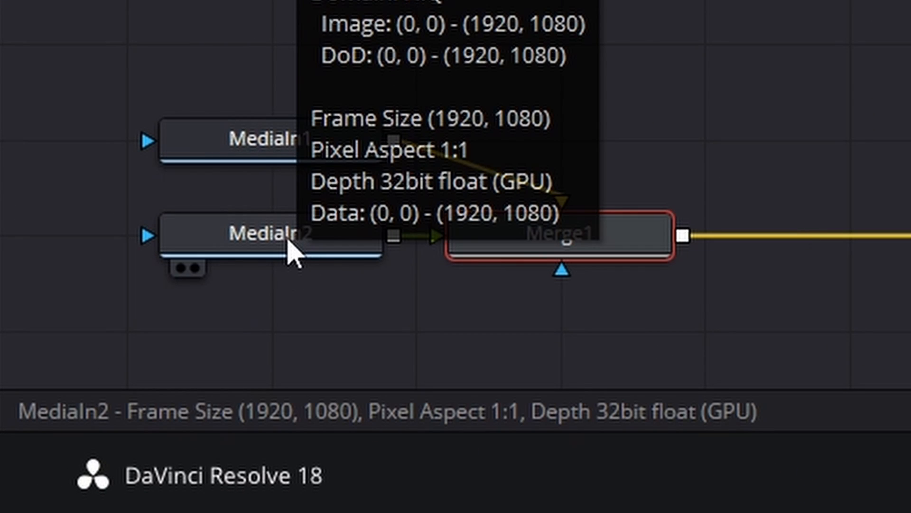
left_click_drag(326, 248, 442, 176)
left_click_drag(305, 147, 305, 240)
left_click_drag(805, 49, 569, 295)
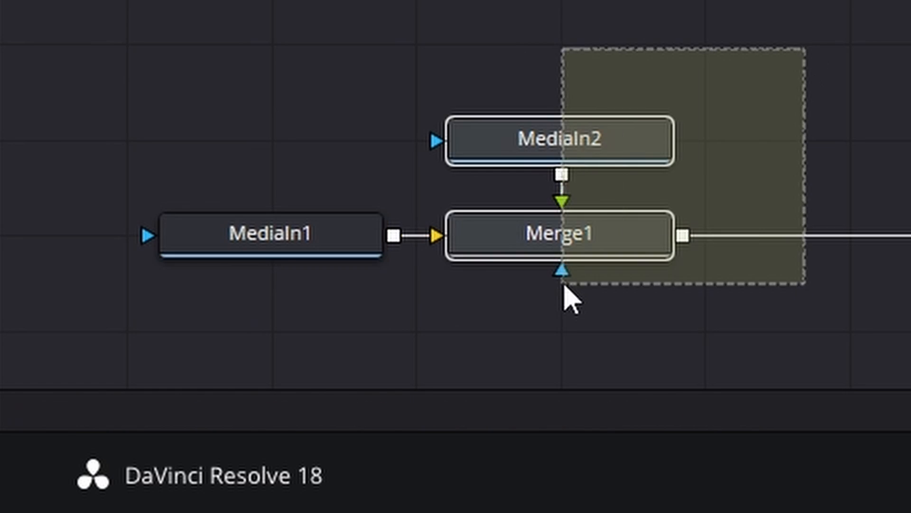
left_click_drag(570, 295, 569, 295)
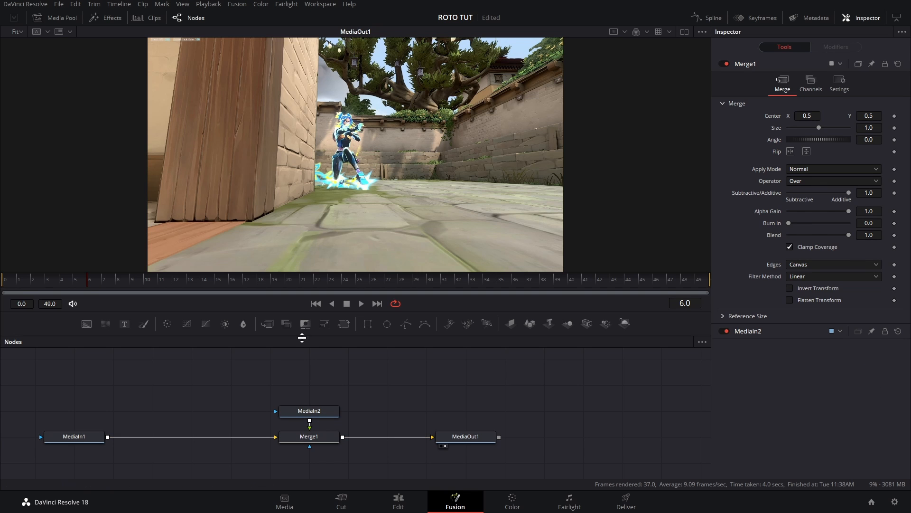
Disable the Merge1 node so the viewer shows the green-screen footage from MediaIn1
left_click(304, 438)
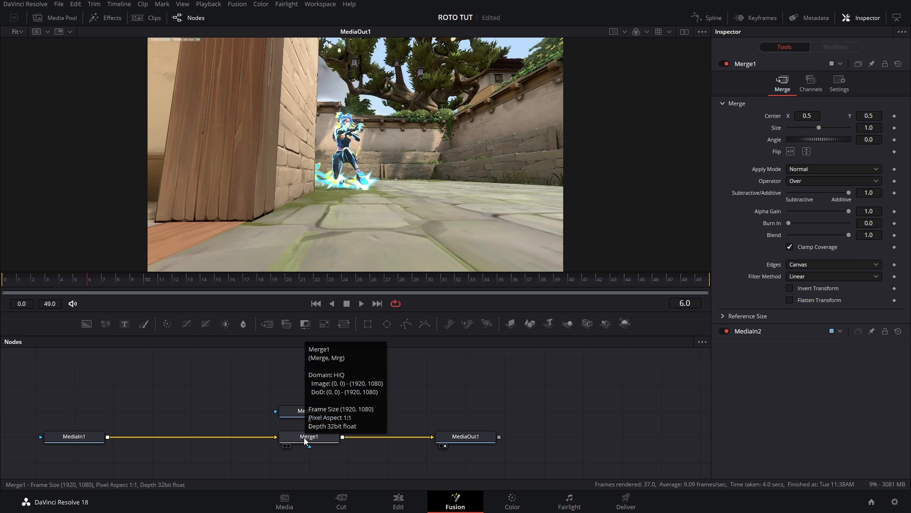
left_click(312, 442)
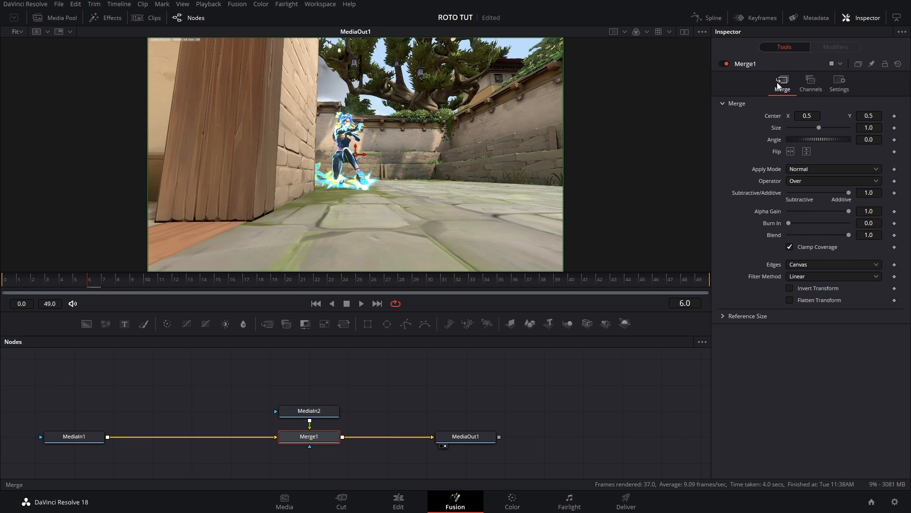
left_click(727, 63)
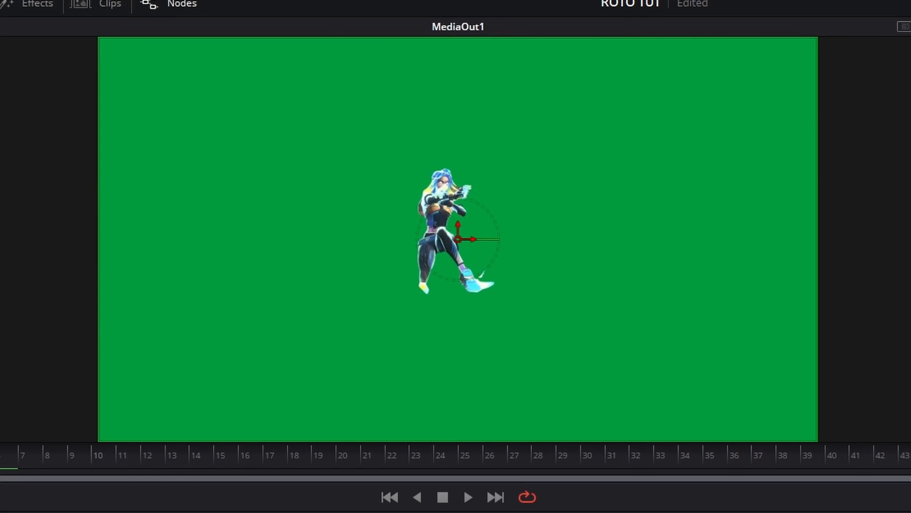
key("ctrl+p")
key("ctrl+p")
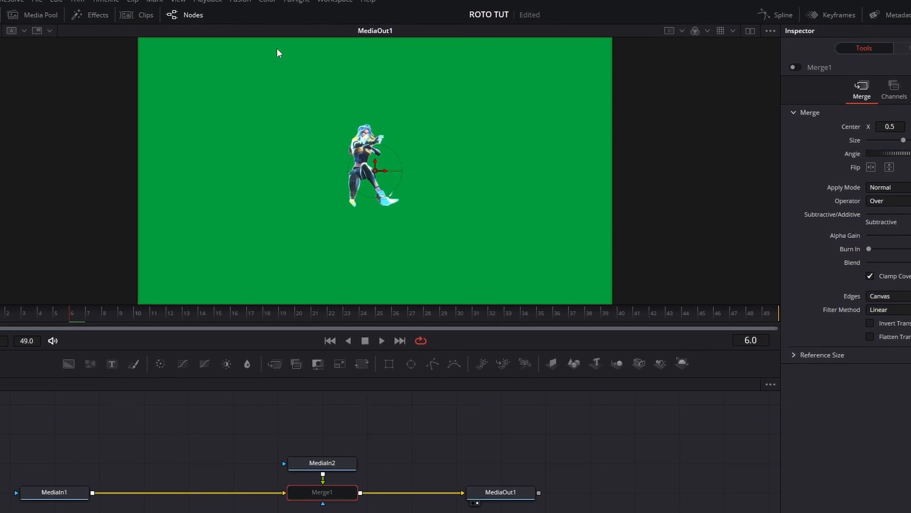
Add a Delta Keyer after MediaIn1 and sample the green backdrop as its background color
left_click(69, 493)
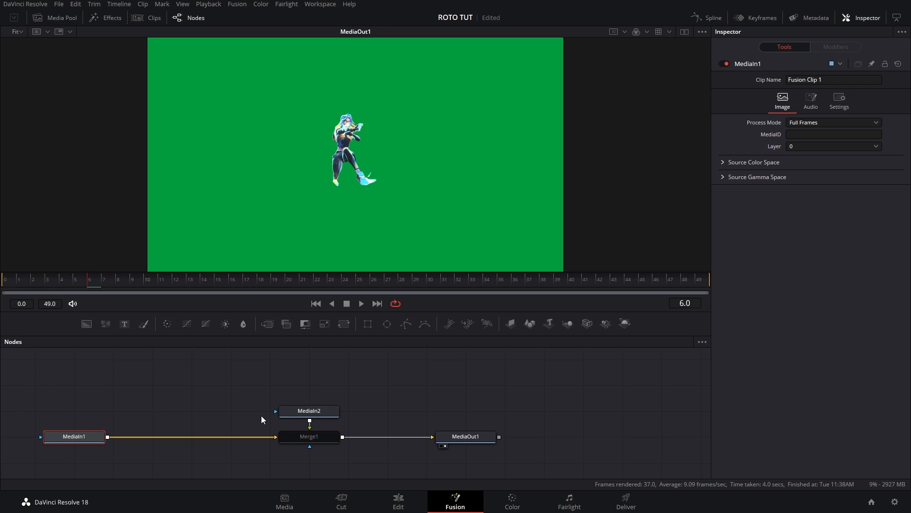
key("shift+space")
type("ed")
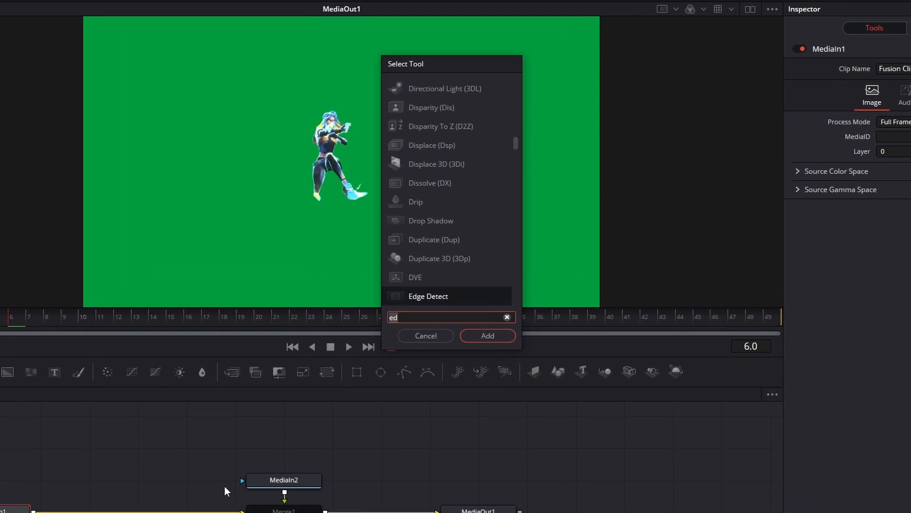
key("BackSpace")
key("BackSpace")
type("del")
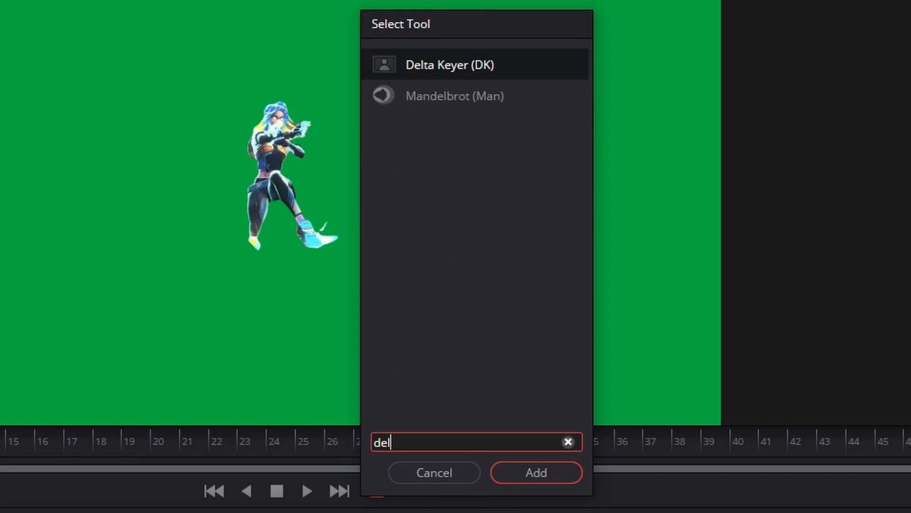
key("Return")
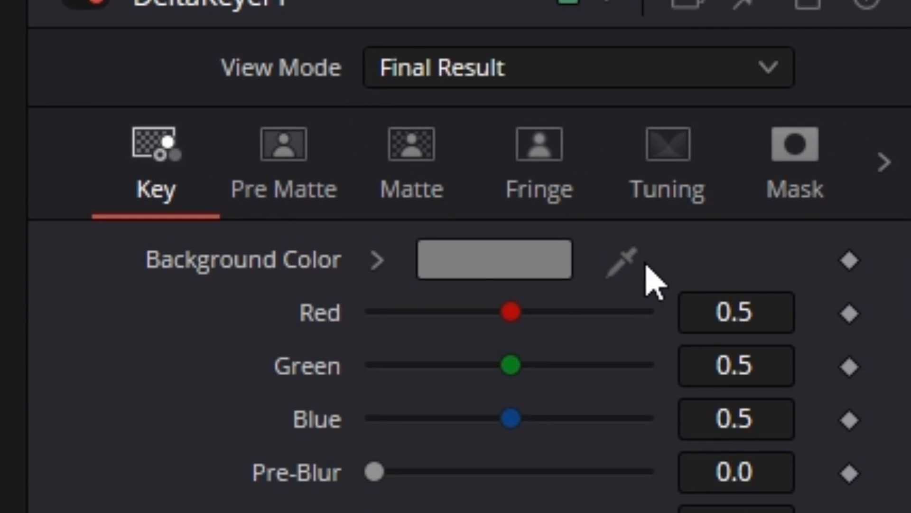
left_click_drag(636, 262, 687, 305)
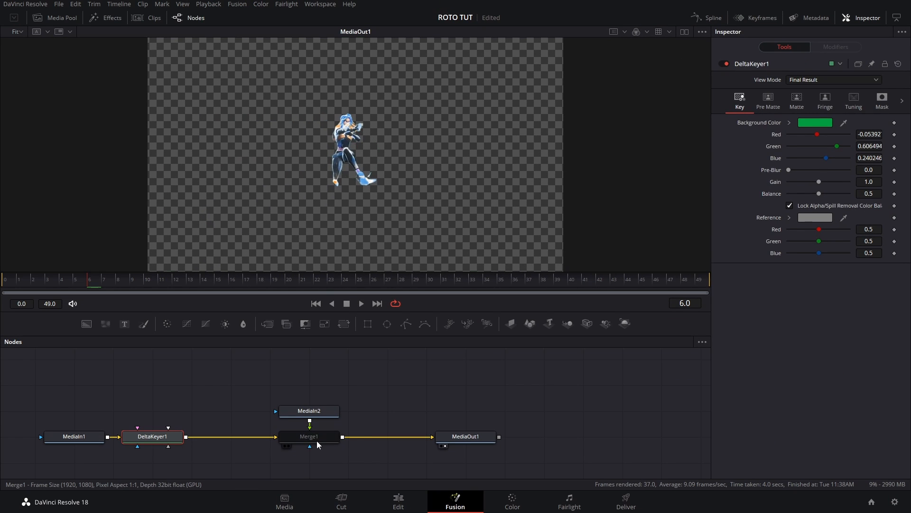
Toggle Merge1 on and off to compare the original footage with the keyed cutout, and inspect the Delta Keyer's view modes
left_click(317, 440)
left_click(724, 63)
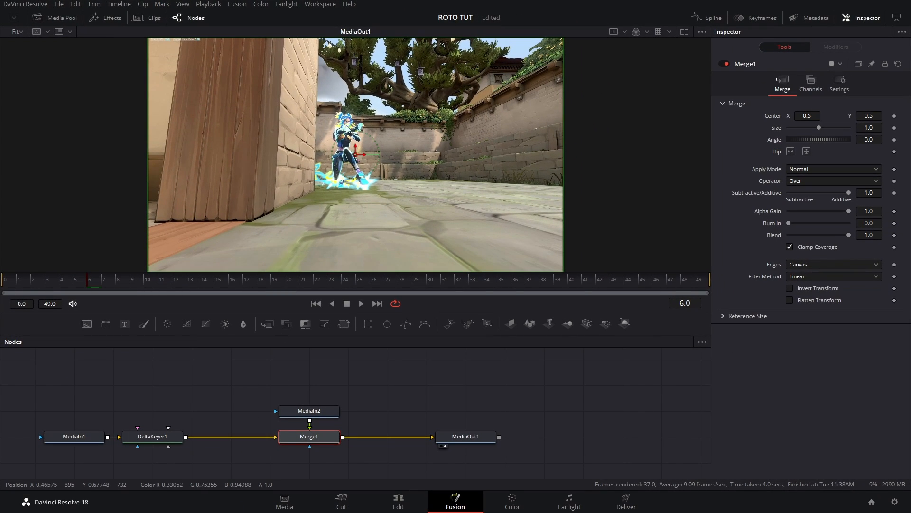
left_click(88, 439)
left_click(296, 440)
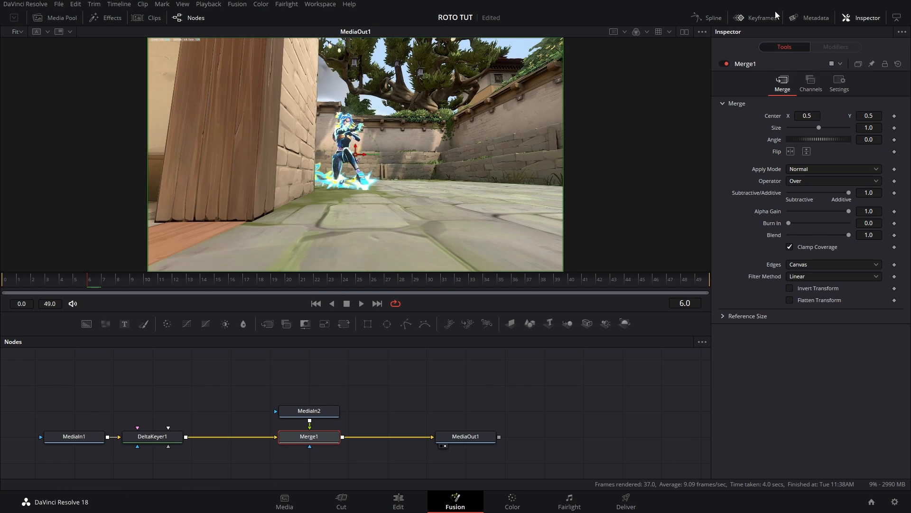
left_click(728, 64)
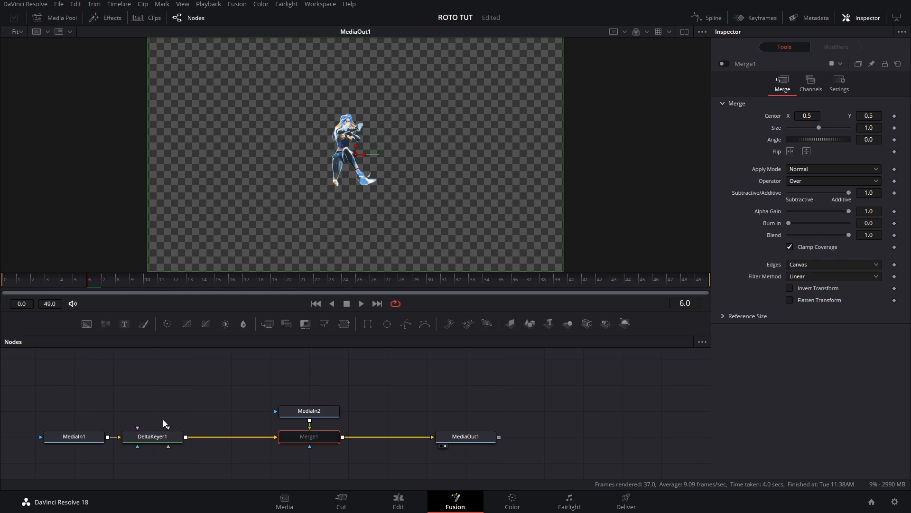
left_click(158, 437)
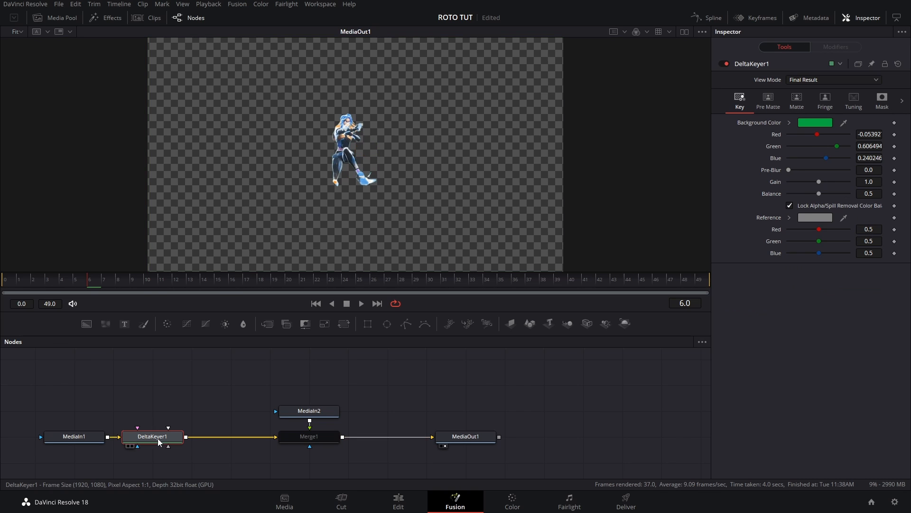
left_click(818, 82)
left_click(806, 102)
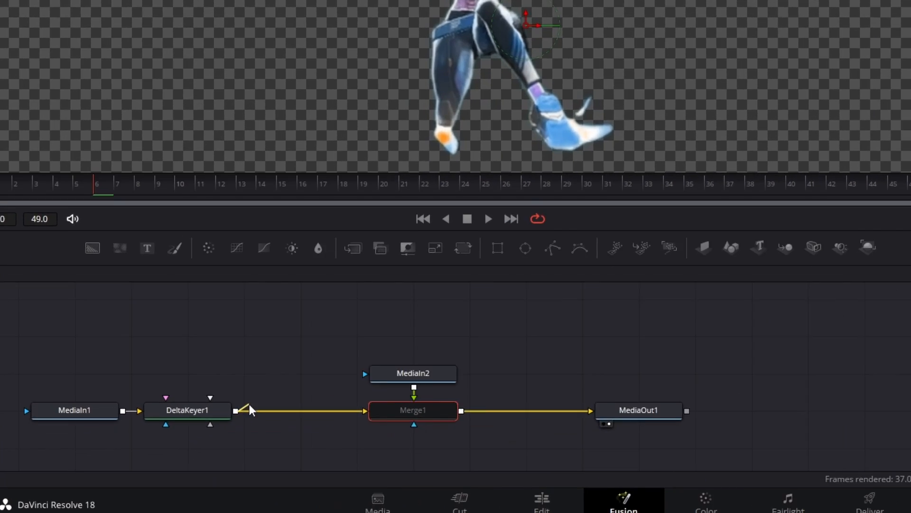
Connect the DeltaKeyer1 output to Merge1's effect mask input, re-enable Merge1 and play the masked result
left_click_drag(186, 437, 212, 462)
left_click_drag(652, 373, 451, 291)
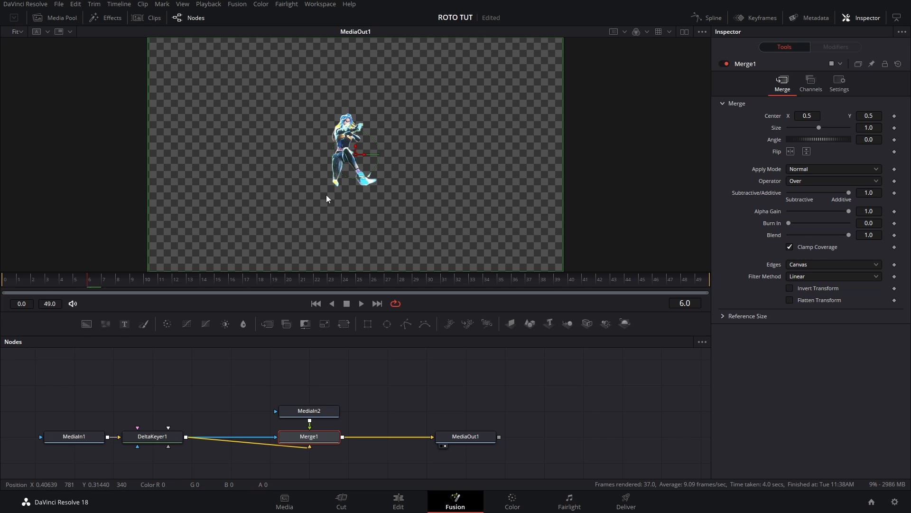
left_click(363, 305)
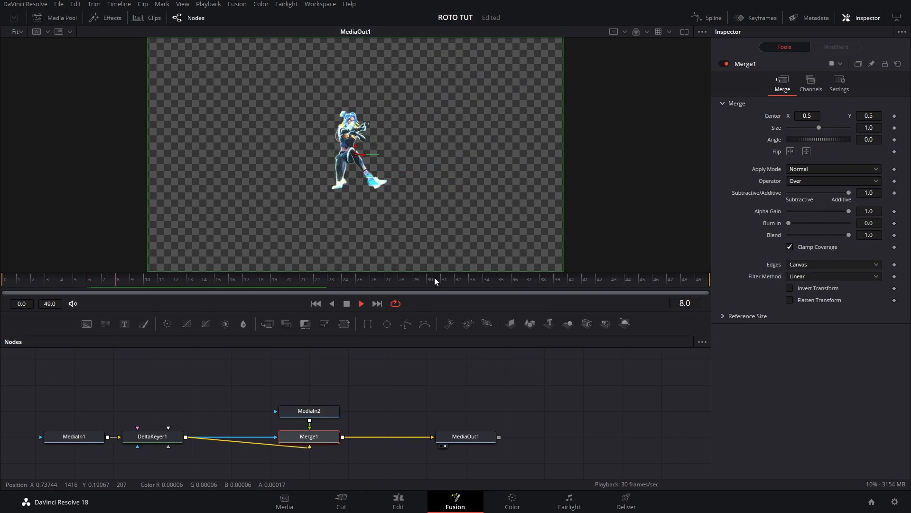
left_click(347, 305)
Return to the Edit page, fit the whole frame in the viewer and scrub through the start of the keyed Fusion clip
left_click(400, 501)
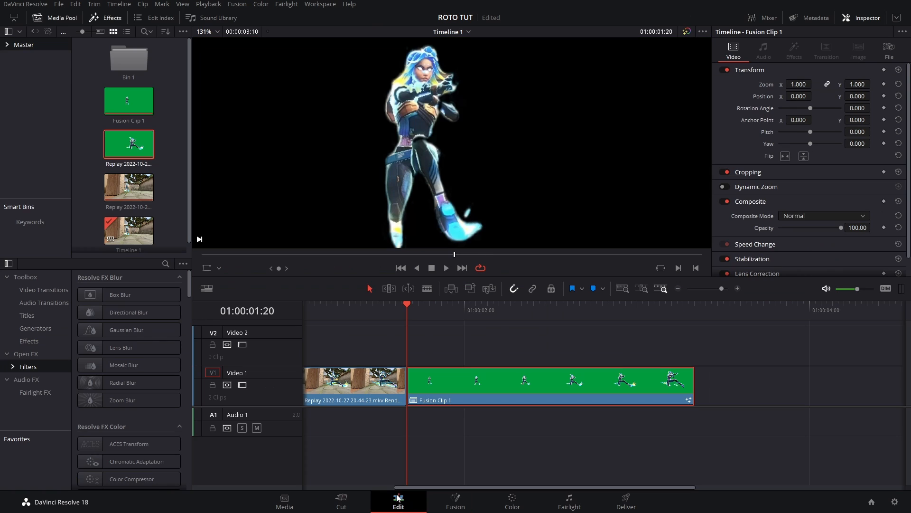
mouse_move(408, 304)
left_mouse_down()
mouse_move(372, 303)
mouse_move(446, 316)
mouse_move(407, 319)
left_mouse_up()
left_click(218, 32)
left_click(214, 44)
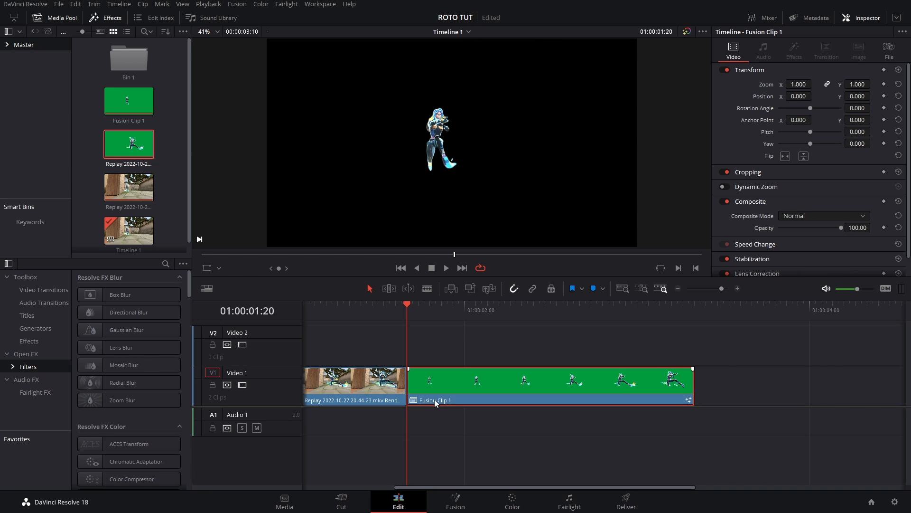
left_click_drag(406, 305, 423, 308)
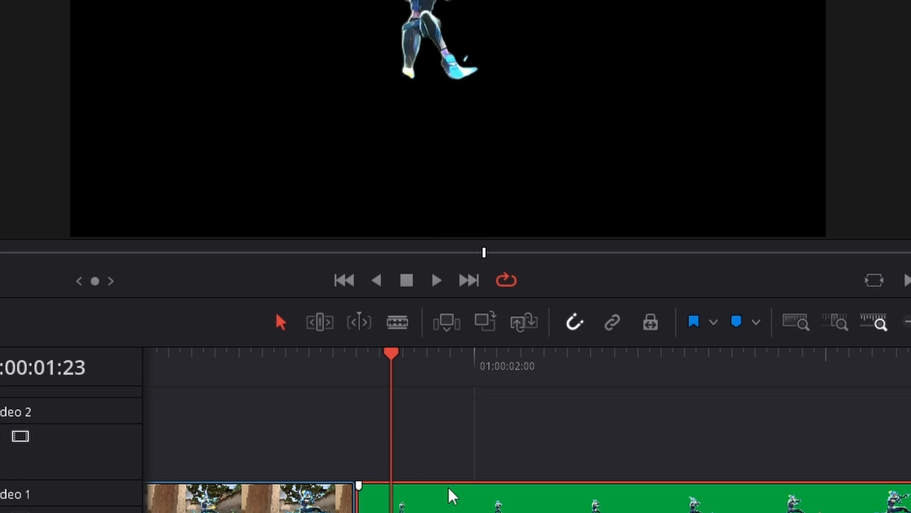
Render the Fusion clip in place as QuickTime with the DNxHR codec and the DNxHR 444 12-bit type
right_click(466, 496)
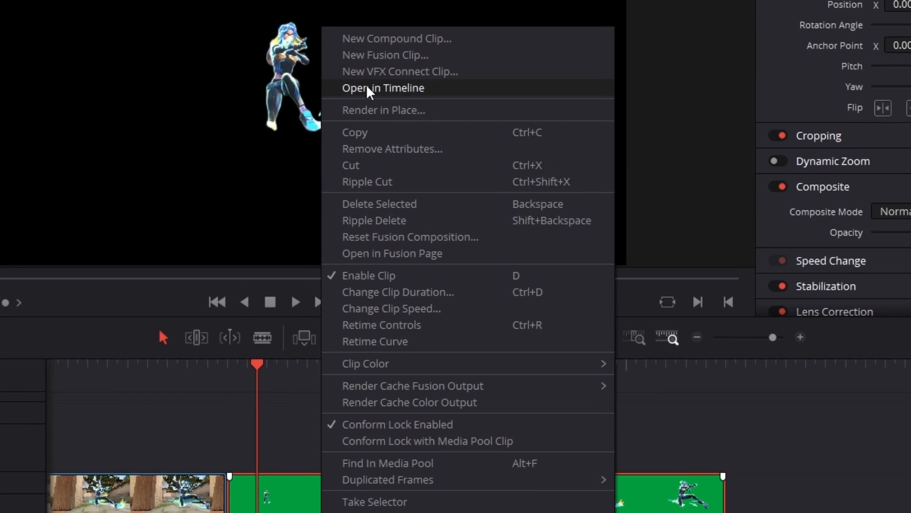
left_click(373, 110)
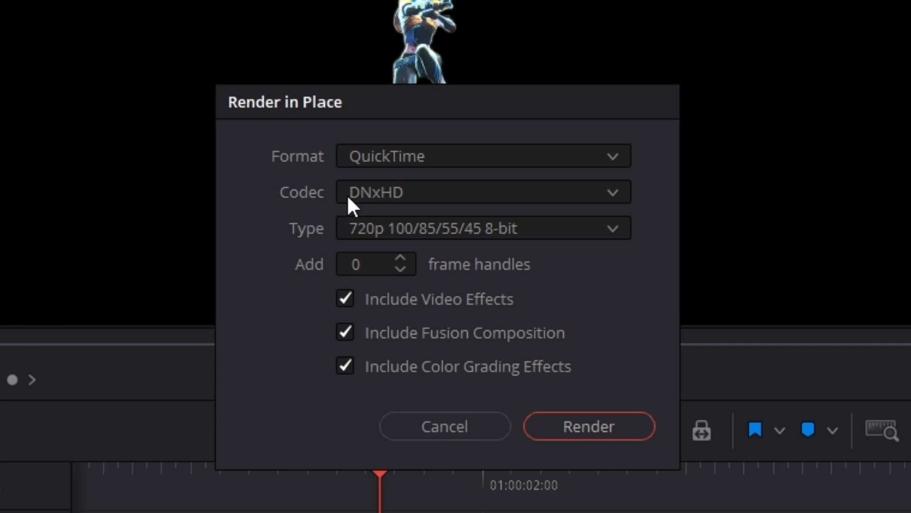
left_click(384, 193)
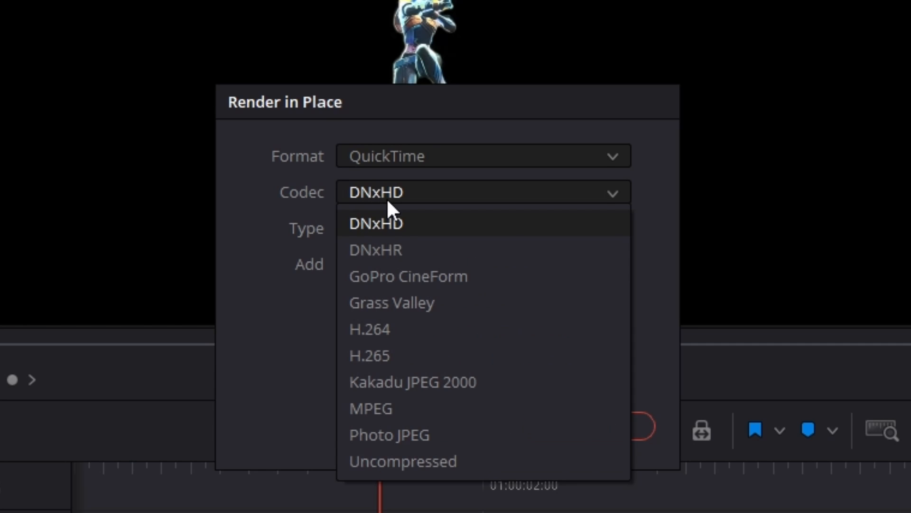
left_click(385, 251)
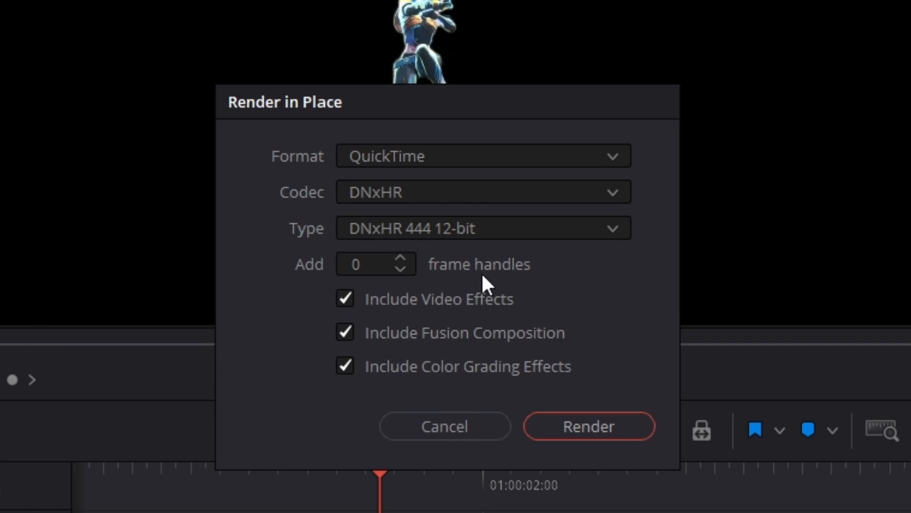
left_click(527, 427)
Align the rendered cutout on Video 2 above the original replay clip and apply Box Blur to the original on Video 1
left_click_drag(422, 365, 297, 341)
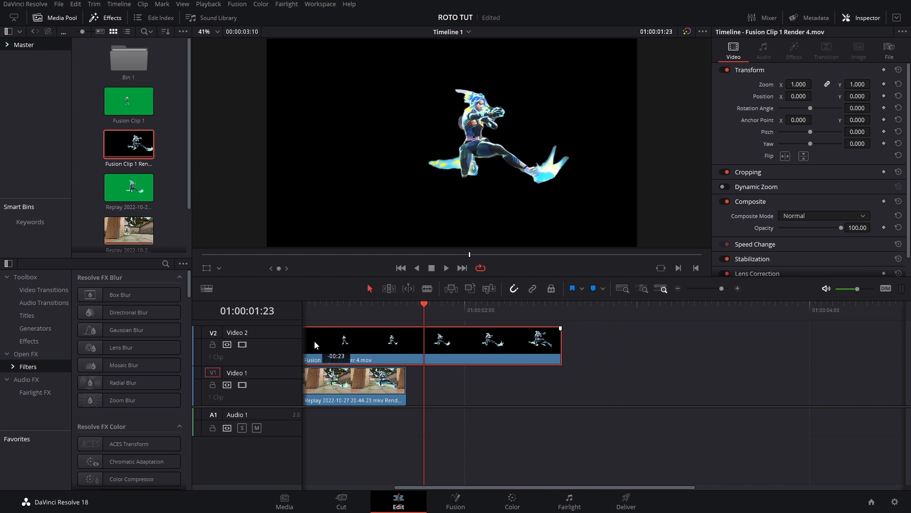
left_click_drag(505, 319, 424, 313)
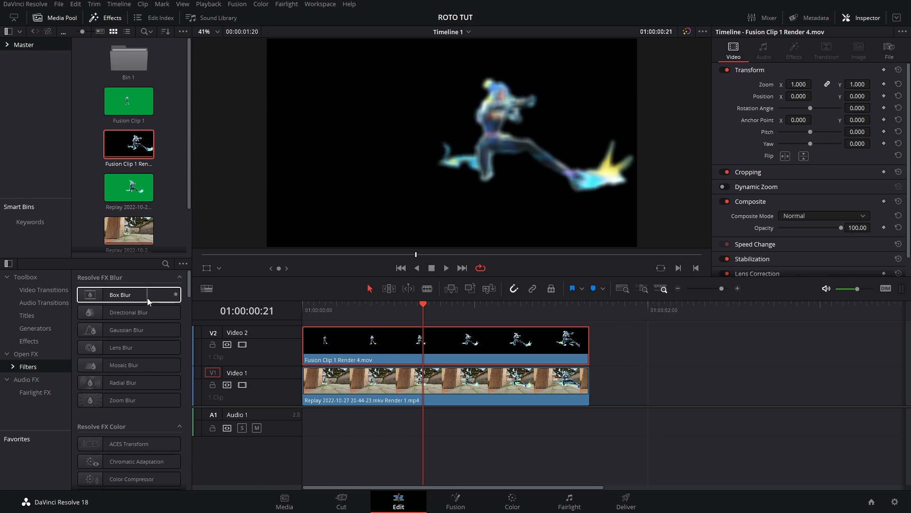
left_click_drag(142, 295, 359, 392)
left_click_drag(420, 306, 351, 319)
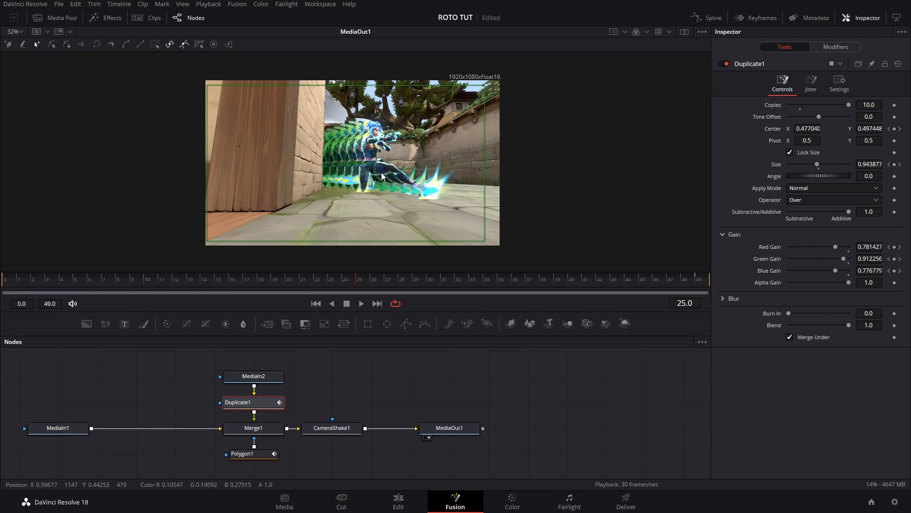
Examine the Duplicate1 trail behind the character up close in the Fusion composition and play the effect
left_click_drag(353, 160, 403, 173)
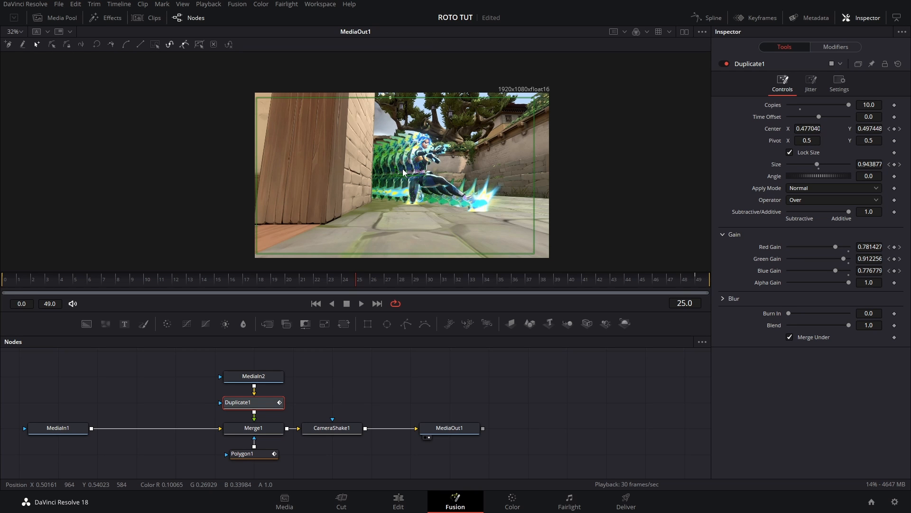
scroll(457, 191, "up", 6)
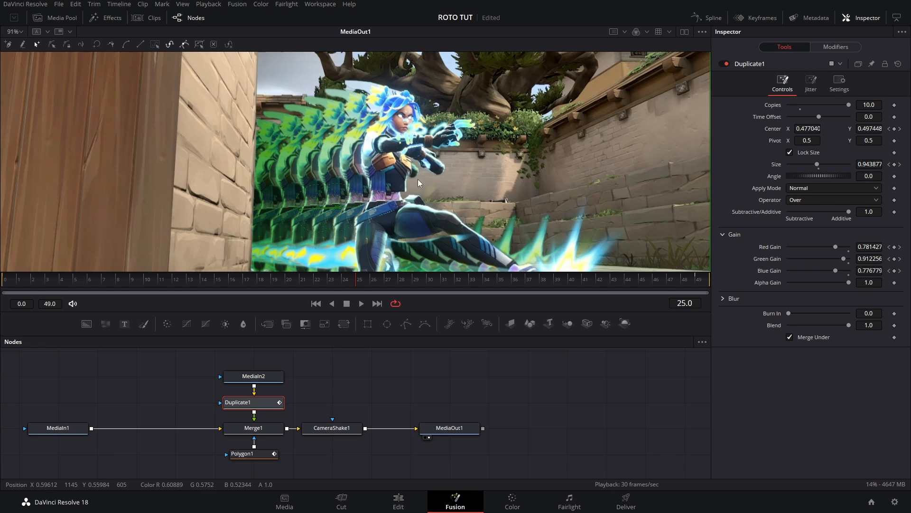
left_click(364, 303)
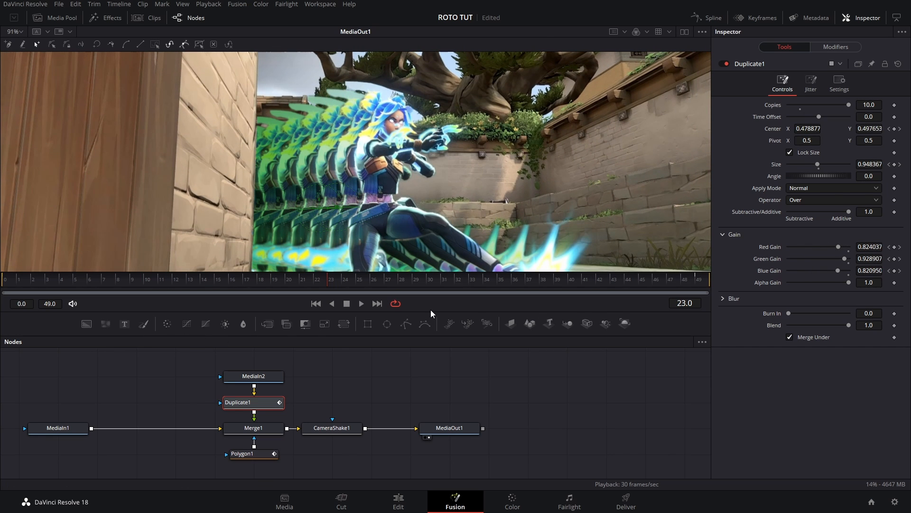
Set CameraShake1's motion blur to 0.0 and insert a Vector Motion Blur node between CameraShake1 and MediaOut1
left_click(336, 430)
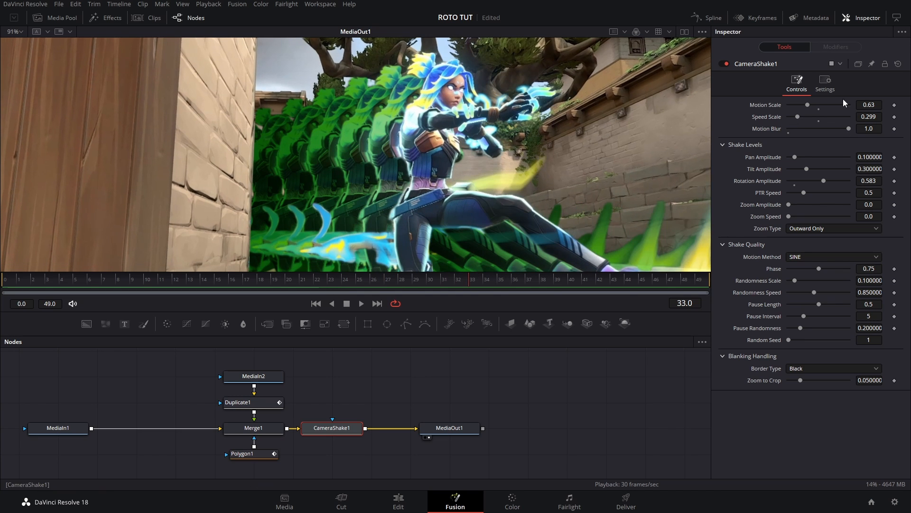
left_click_drag(849, 129, 787, 129)
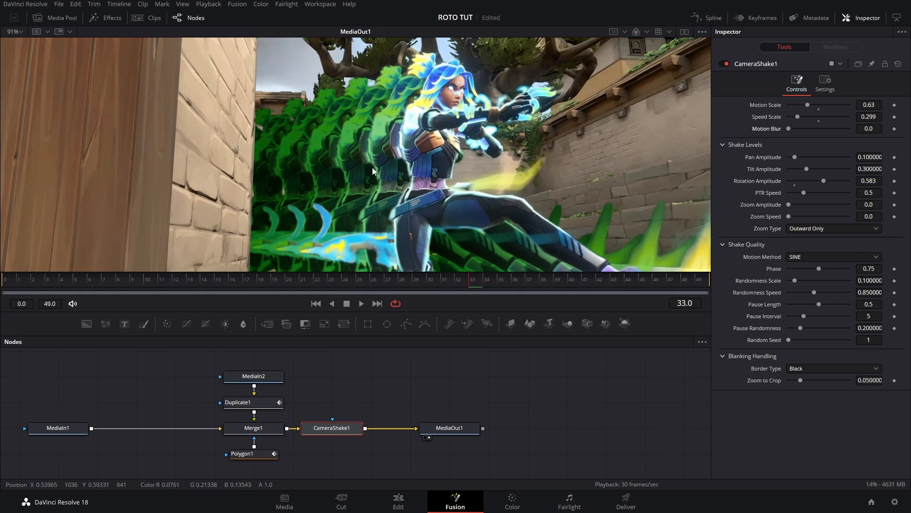
left_click_drag(433, 429, 472, 428)
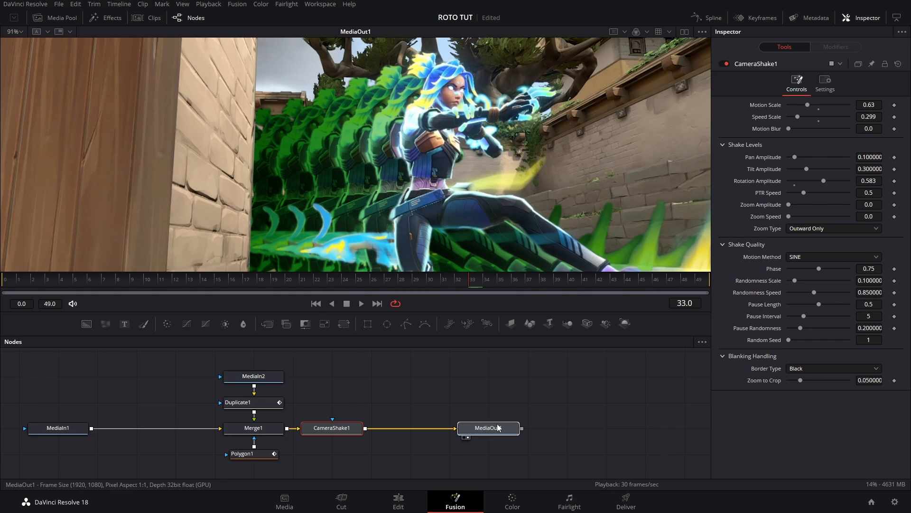
left_click(347, 432)
key("shift+space")
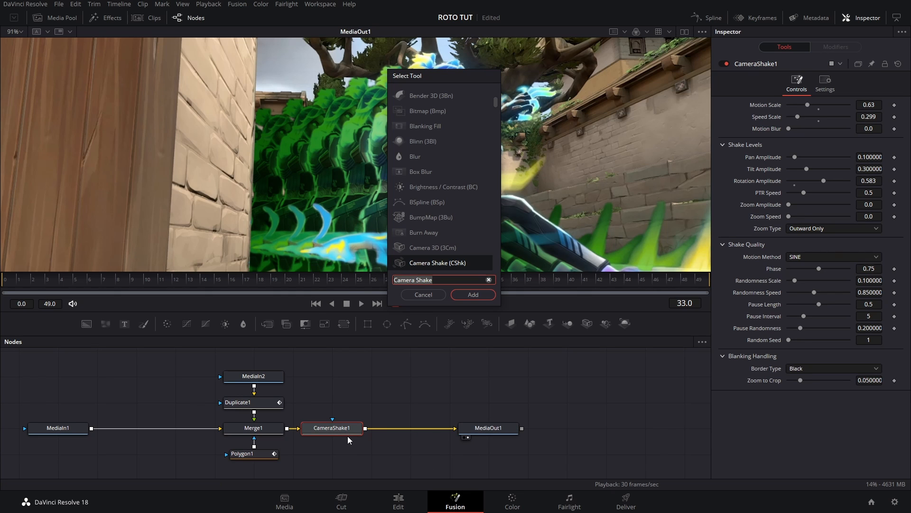
type("ve")
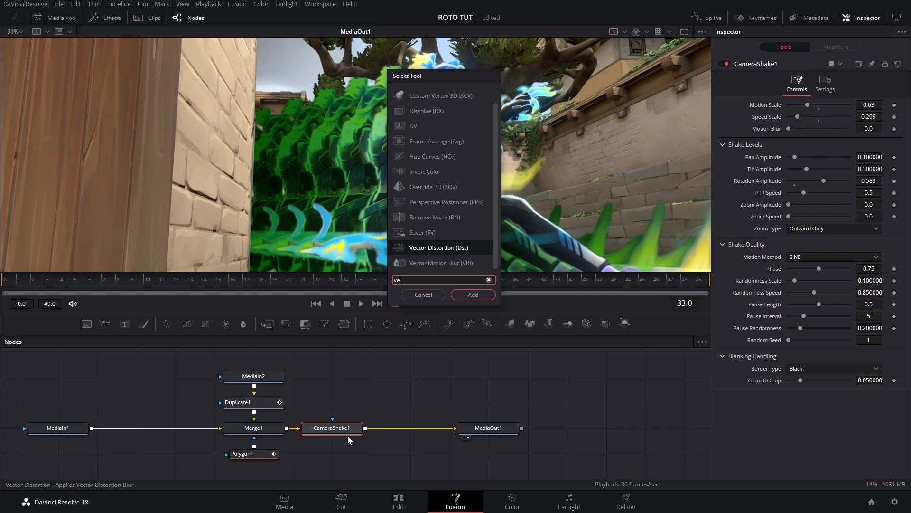
left_click(453, 262)
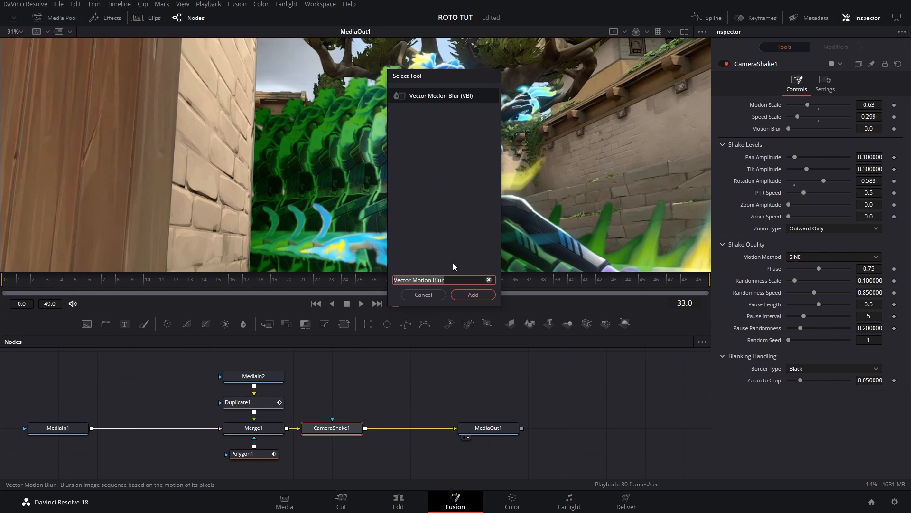
left_click(466, 295)
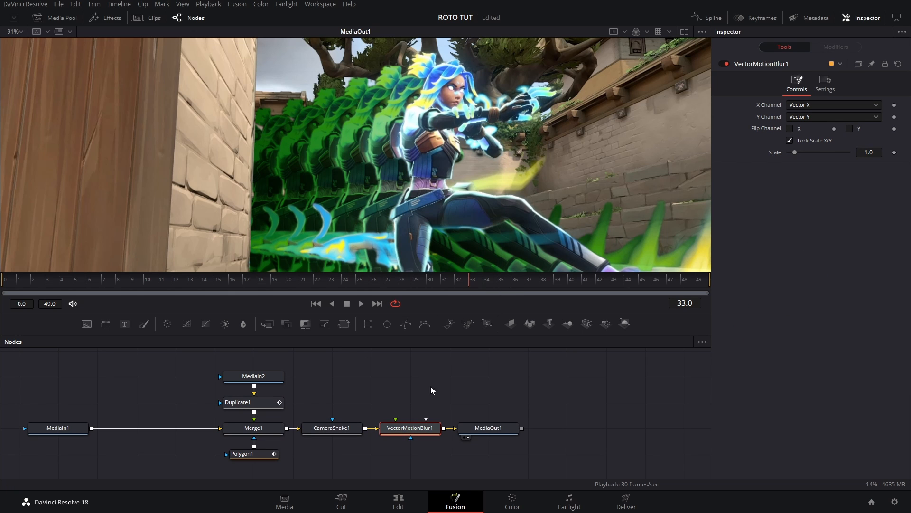
left_click(361, 304)
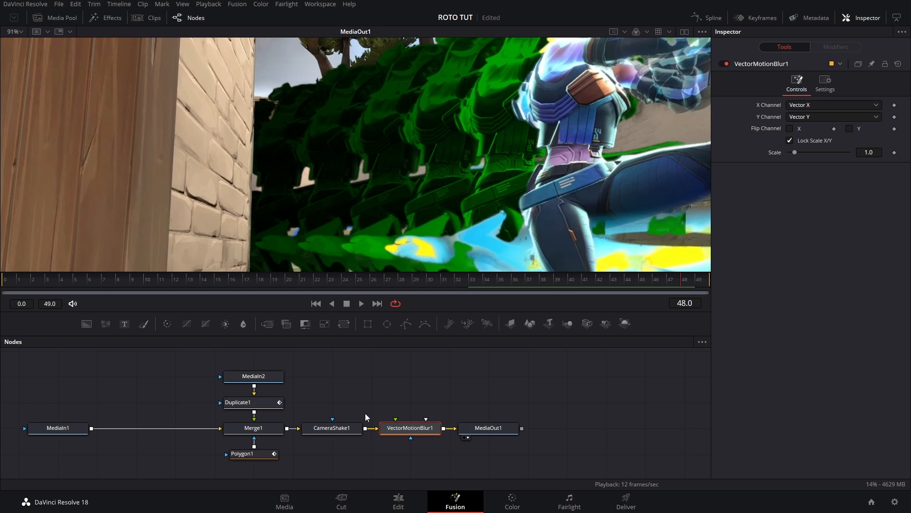
Insert an Optical Flow node between CameraShake1 and VectorMotionBlur1, and preview the motion blur on the full frame
left_click(349, 430)
key("shift+space")
type("op")
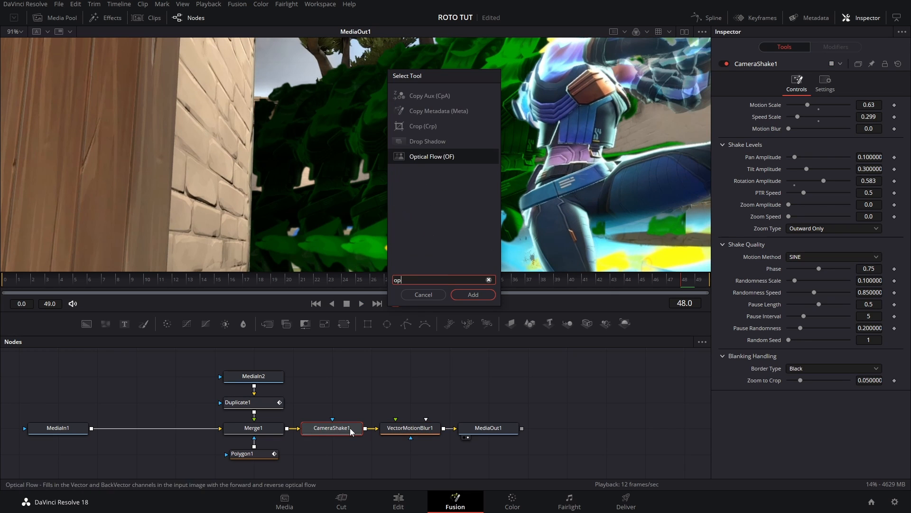
key("Return")
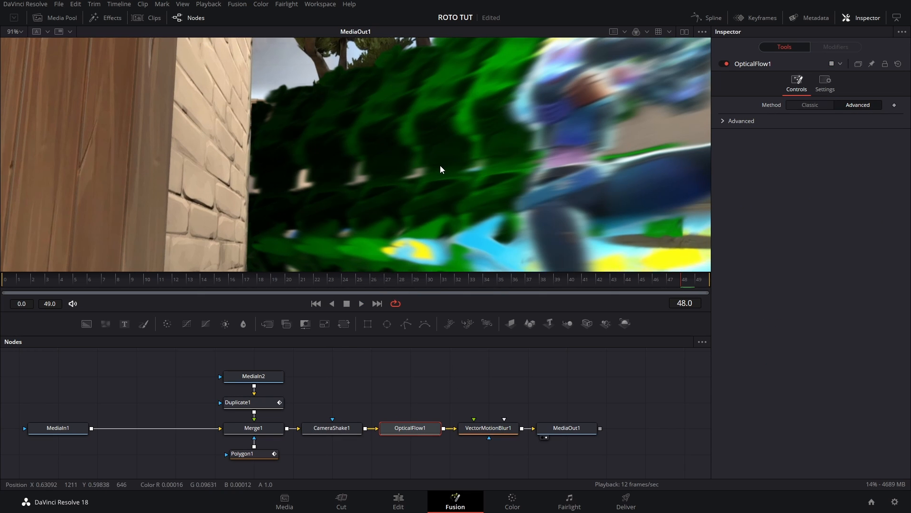
scroll(434, 169, "down", 4)
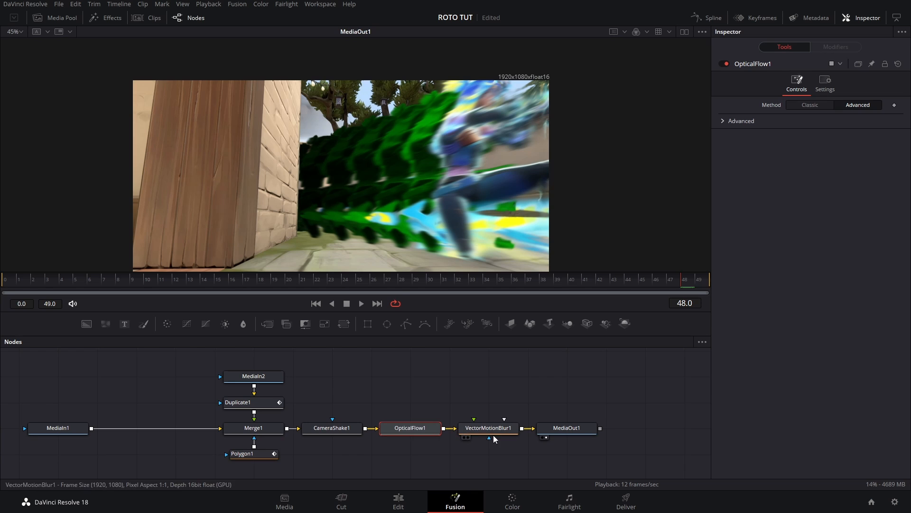
left_click(382, 283)
left_click(343, 287)
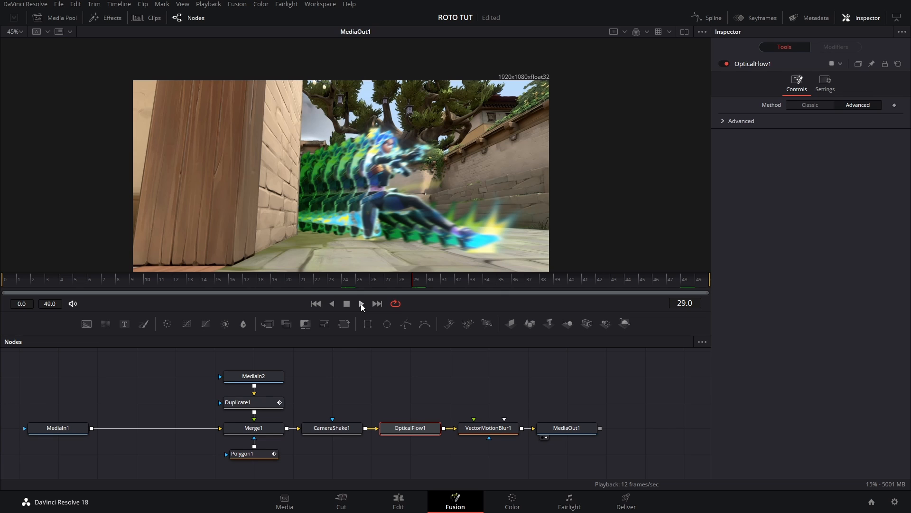
left_click(361, 304)
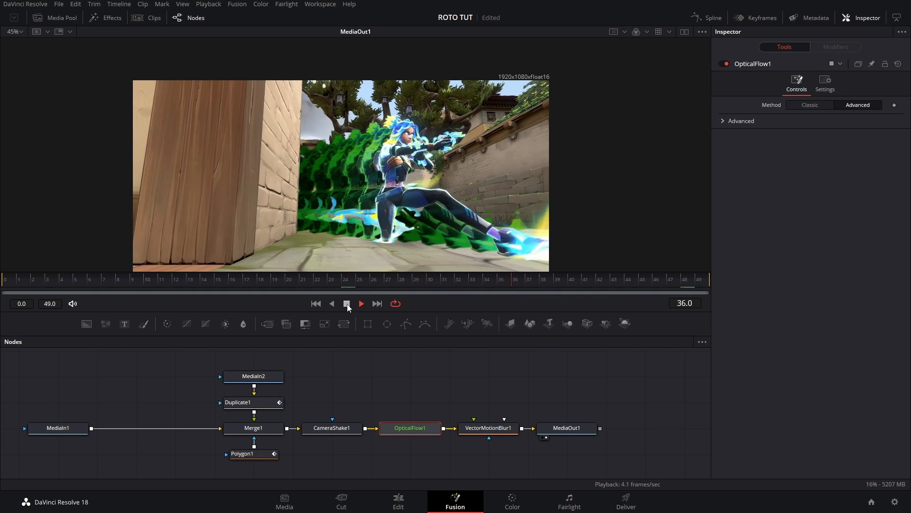
right_click(347, 304)
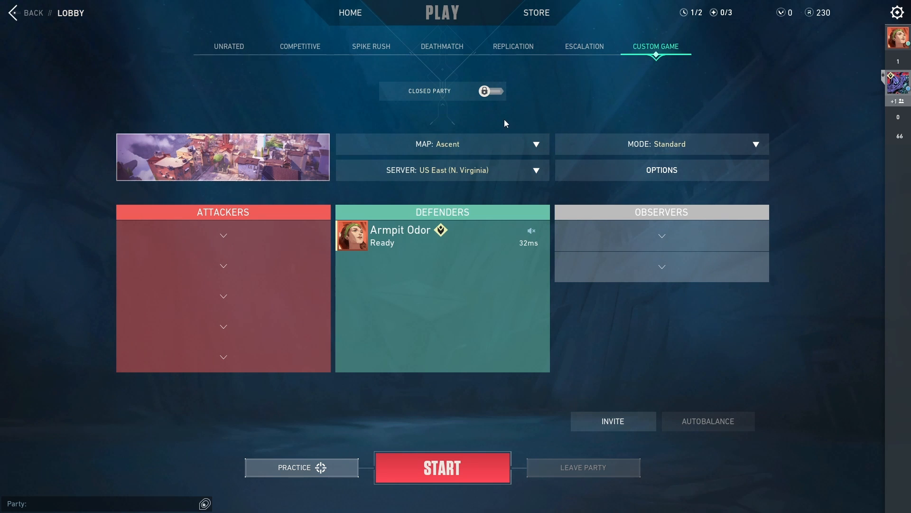
Switch to VALORANT and review the custom game options and the general settings for First Person Handedness and Hide User Interface In Game
left_click(583, 172)
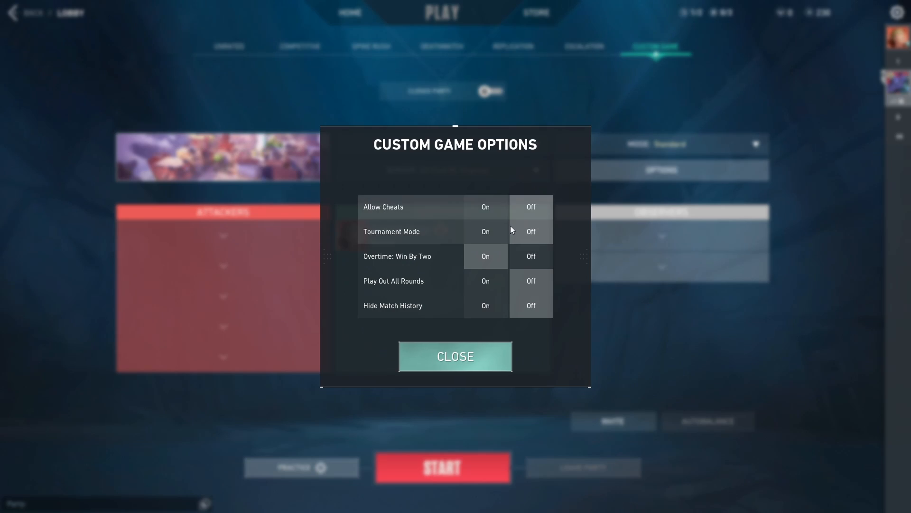
left_click(472, 356)
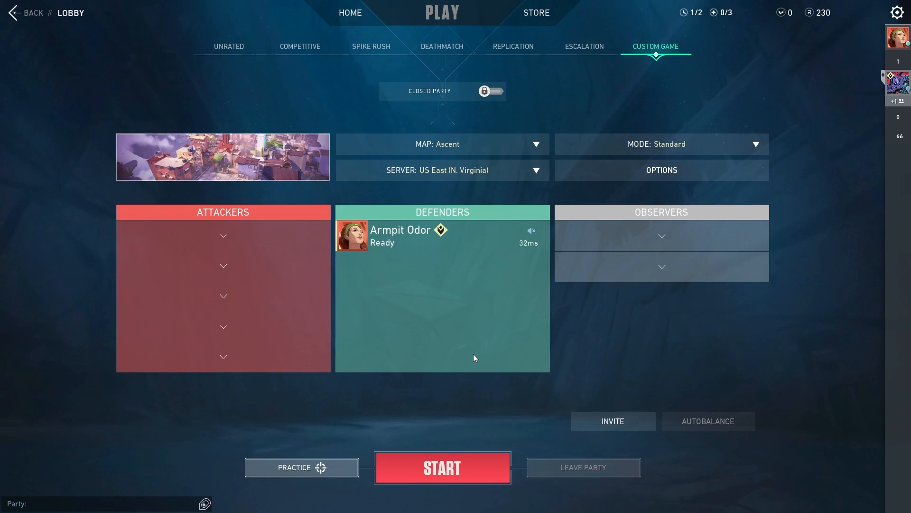
key("Escape")
left_click(74, 156)
key("Escape")
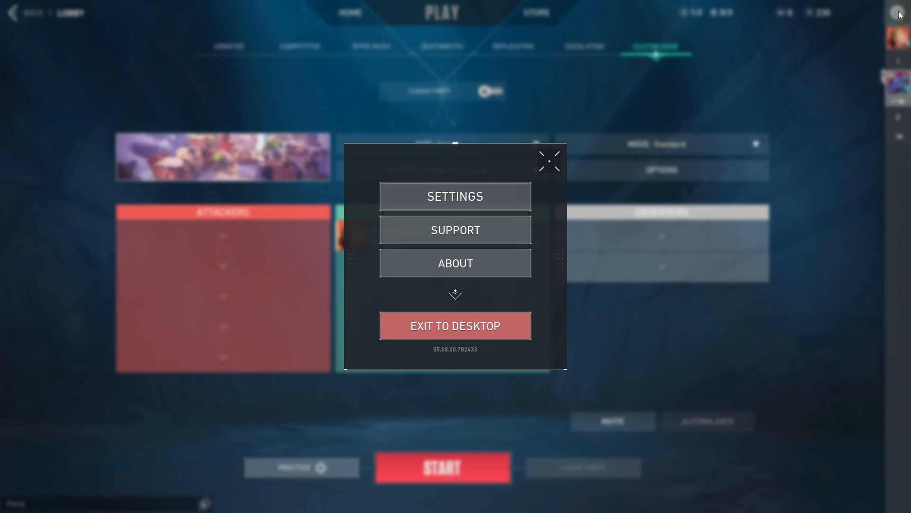
left_click(476, 199)
scroll(352, 190, "down", 10)
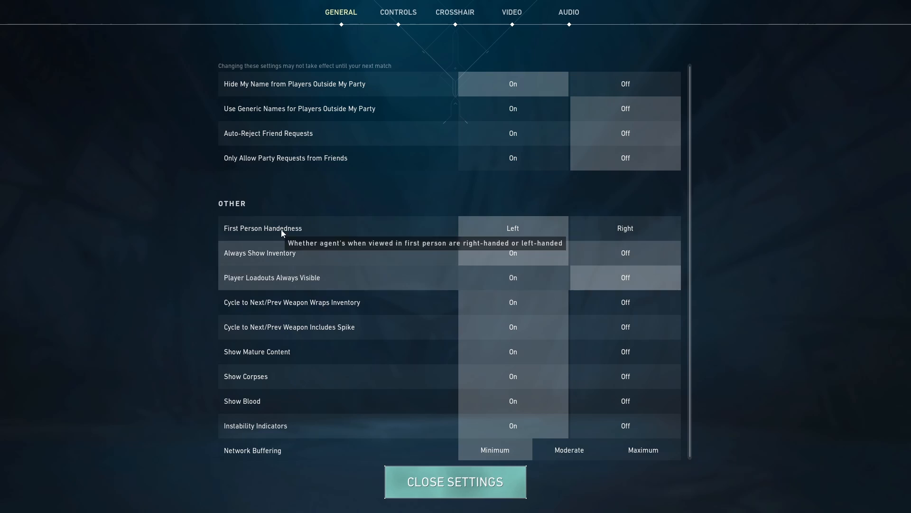
scroll(327, 240, "down", 2)
scroll(389, 235, "down", 5)
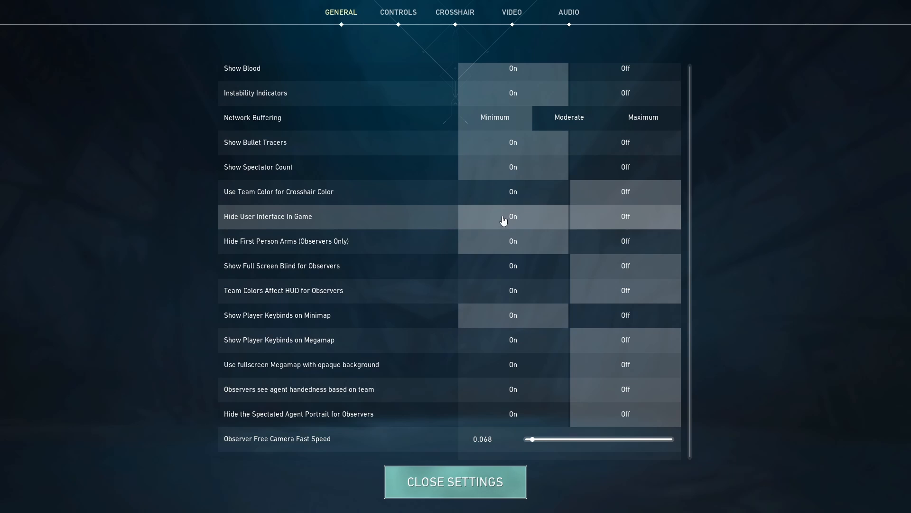
left_click(488, 481)
Start the custom game and set Disable Crosshair to On in the in-game crosshair settings
left_click(448, 457)
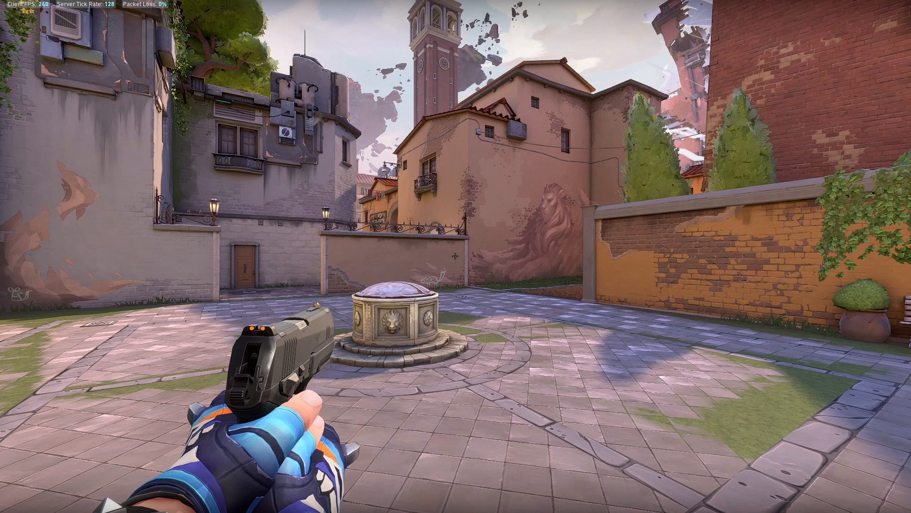
key("Escape")
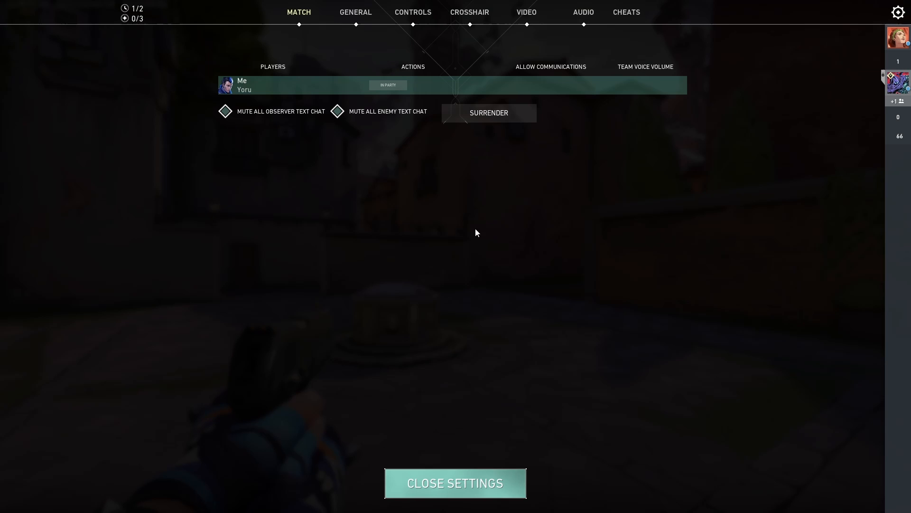
left_click(463, 10)
left_click(523, 316)
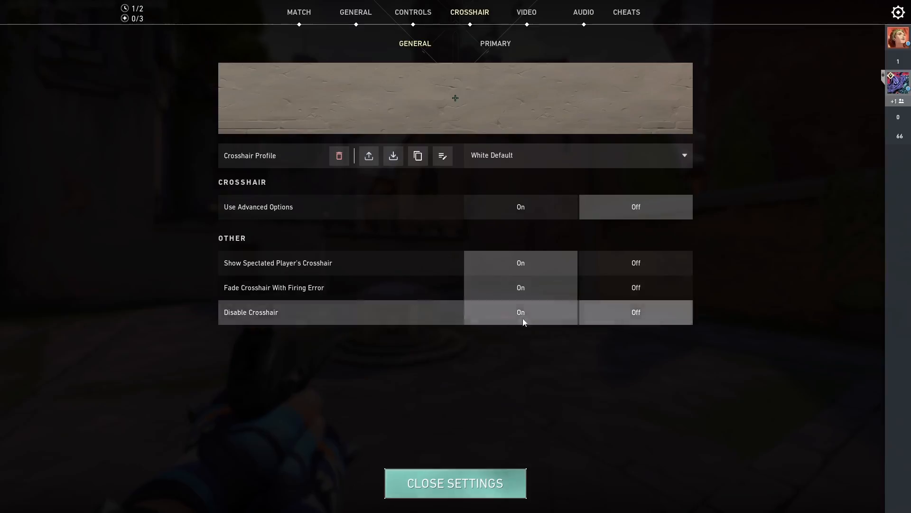
key("Escape")
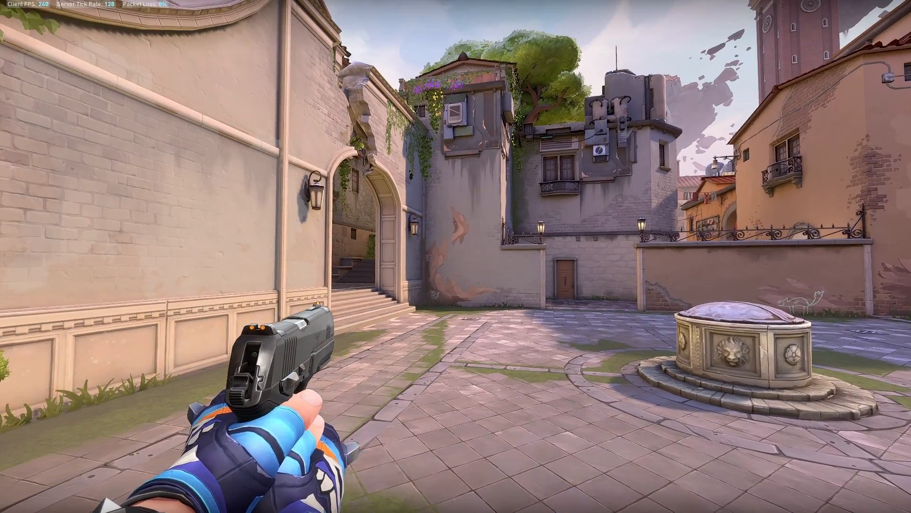
key("space")
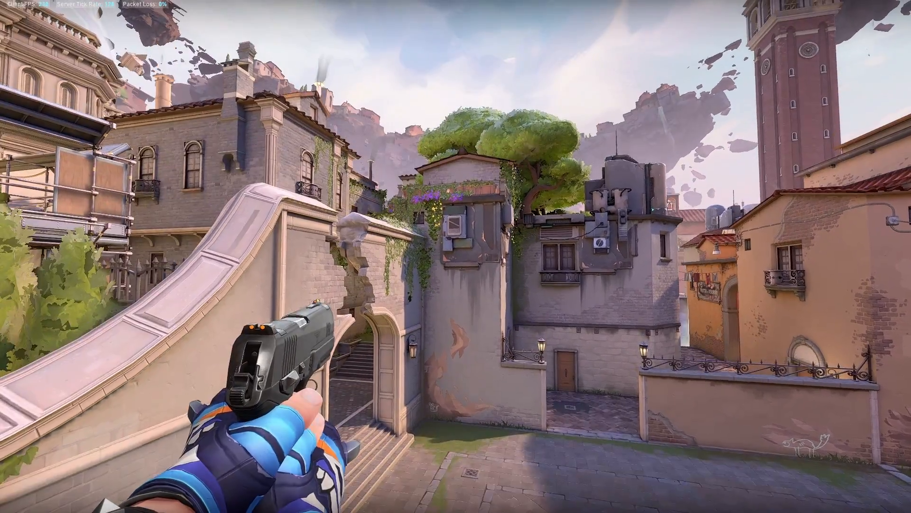
key("w")
key("w")
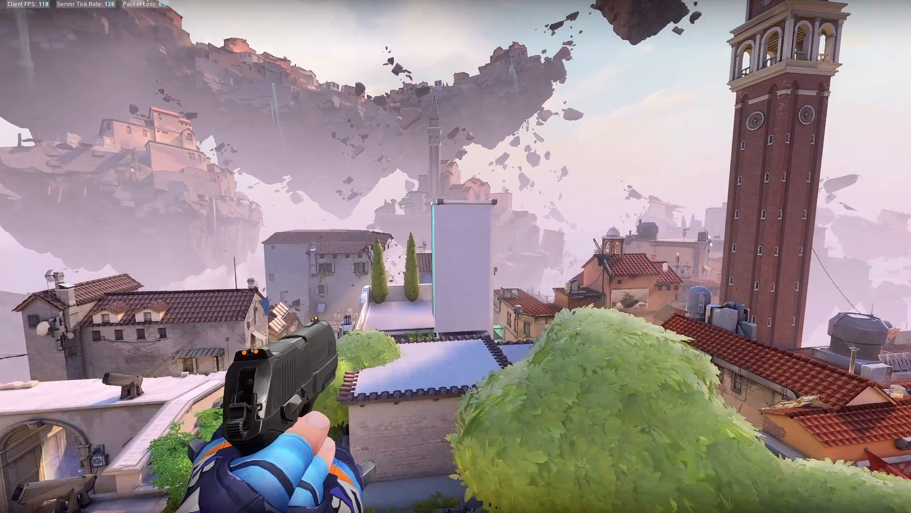
key("w")
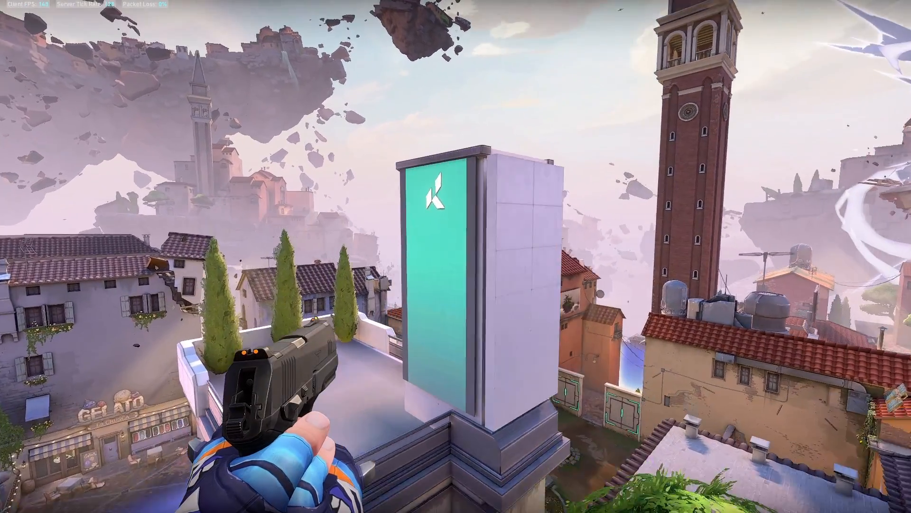
key("w")
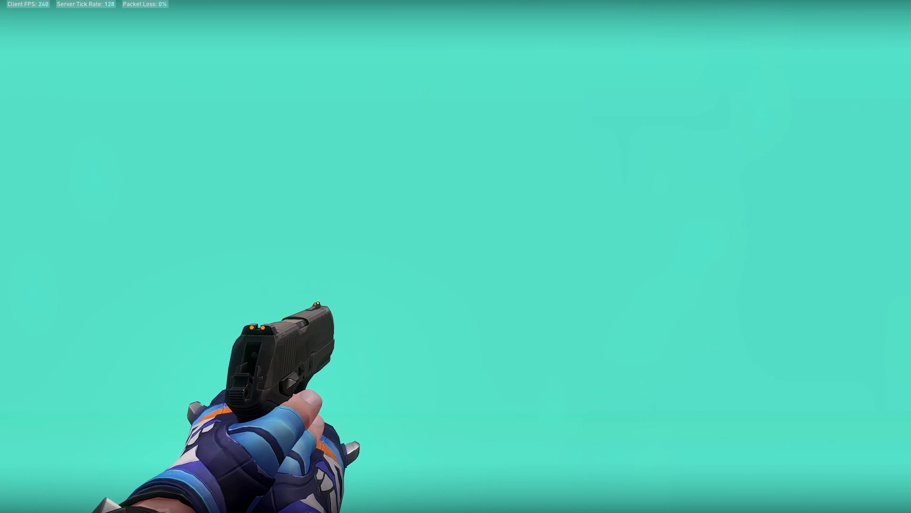
key("3")
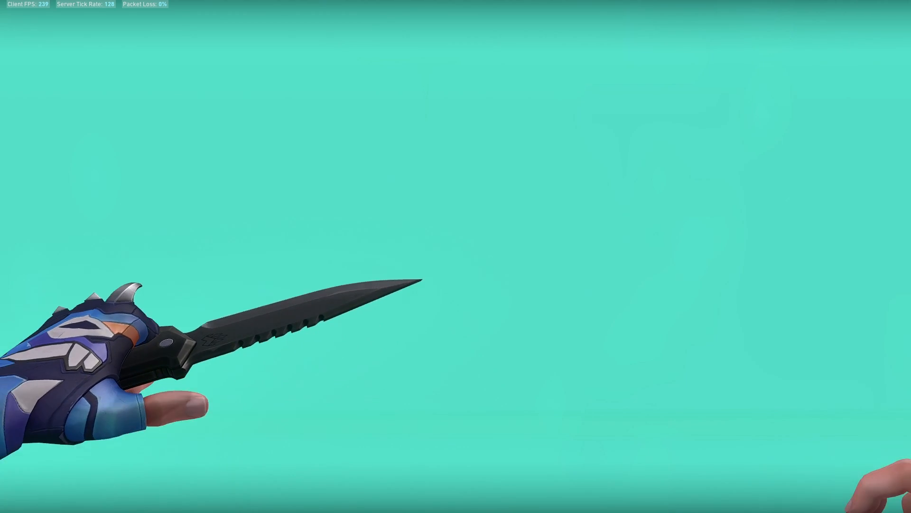
key("2")
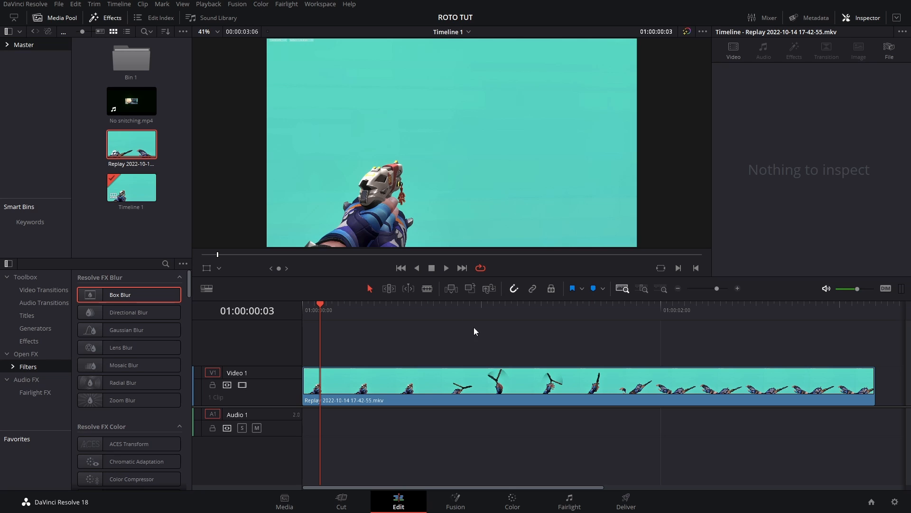
Switch to DaVinci Resolve, open the teal-background replay clip in Fusion and add a Delta Keyer node after MediaIn1
left_click(455, 503)
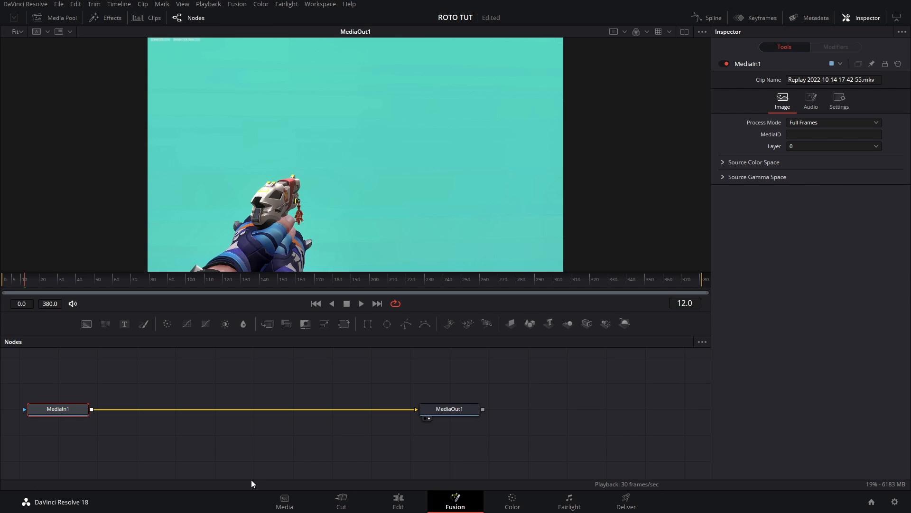
key("shift+space")
type("op")
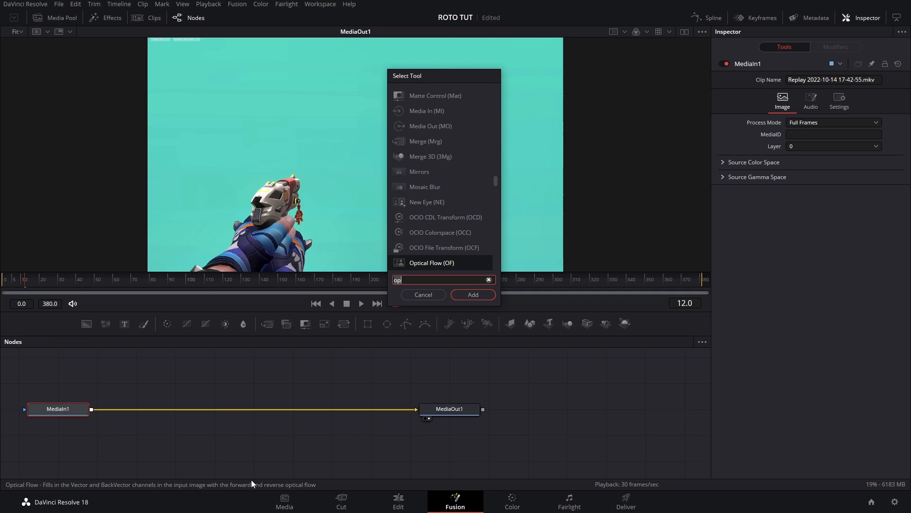
key("BackSpace")
key("BackSpace")
type("delta")
key("Return")
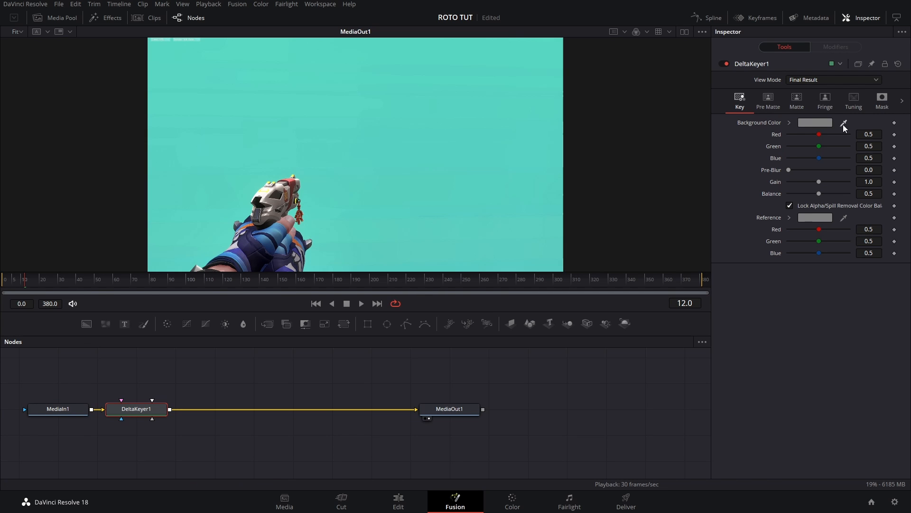
Sample the teal wall as DeltaKeyer1's background color and inspect the edges of the keyed gun and hands
left_click_drag(843, 123, 436, 143)
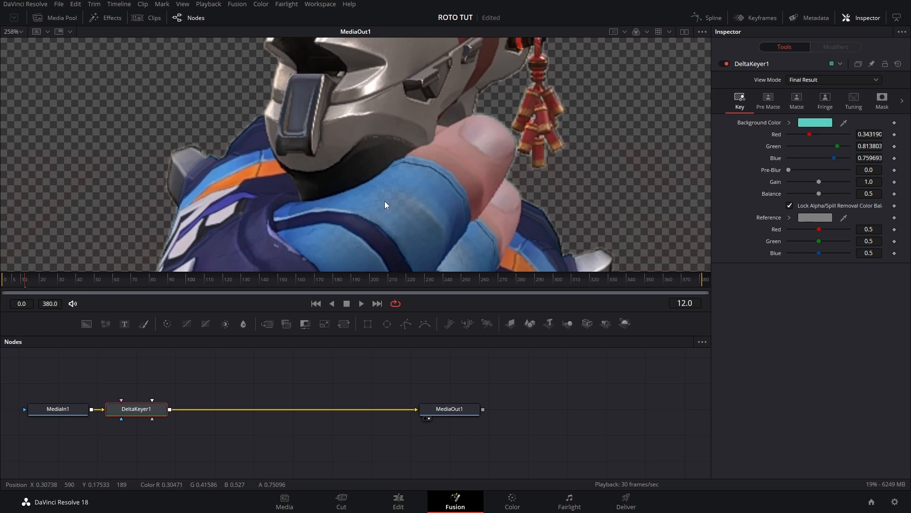
scroll(392, 214, "down", 6)
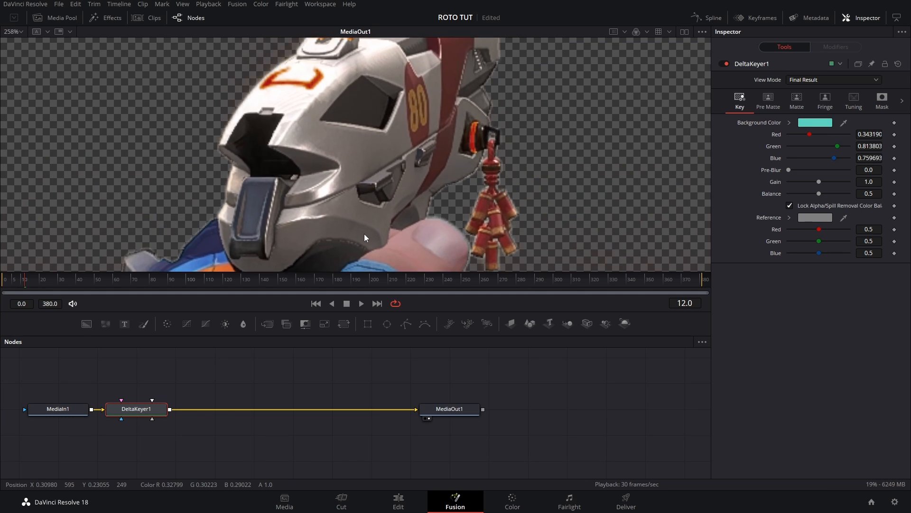
scroll(376, 226, "down", 8)
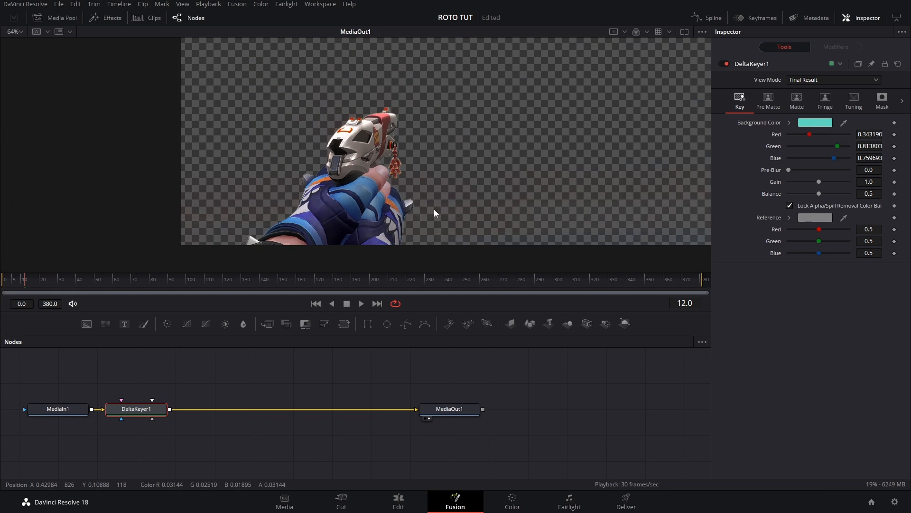
Show DeltaKeyer1's Matte view and set its matte Threshold to 0.078 Low and 0.578 High
scroll(402, 251, "down", 1)
scroll(446, 211, "up", 1)
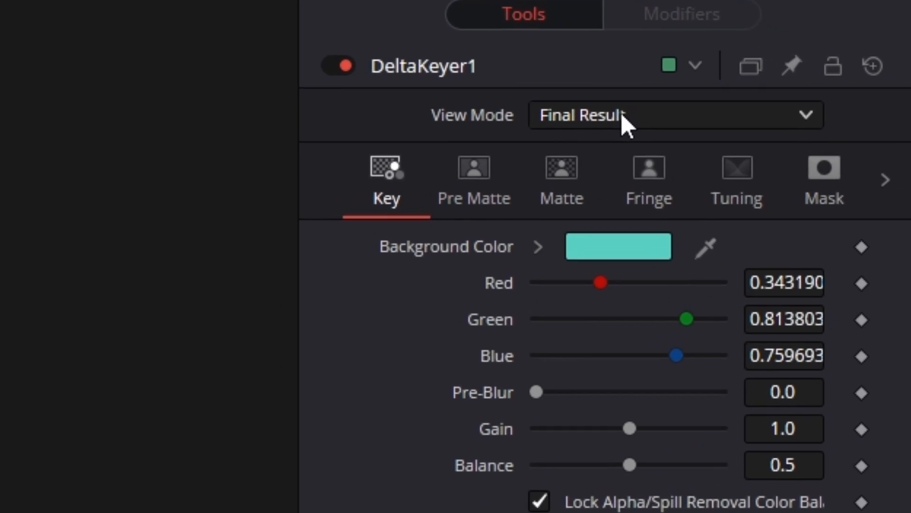
left_click(622, 116)
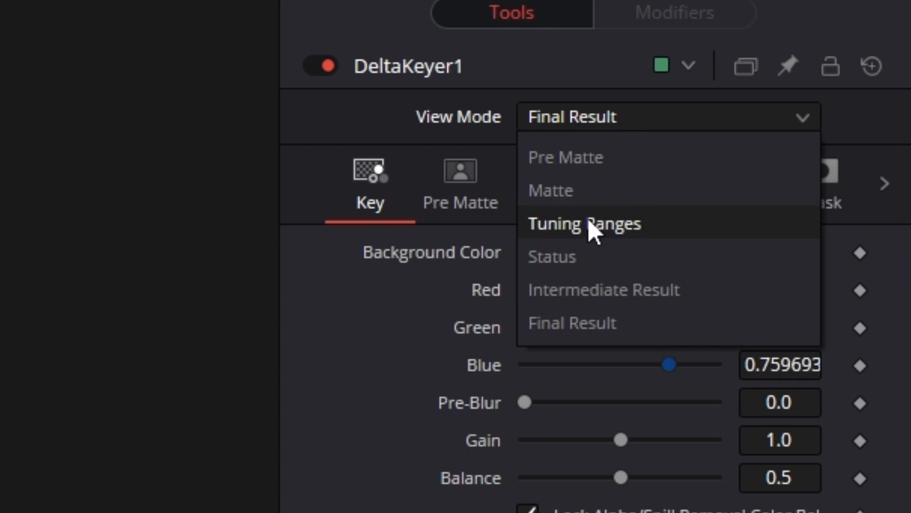
left_click(591, 203)
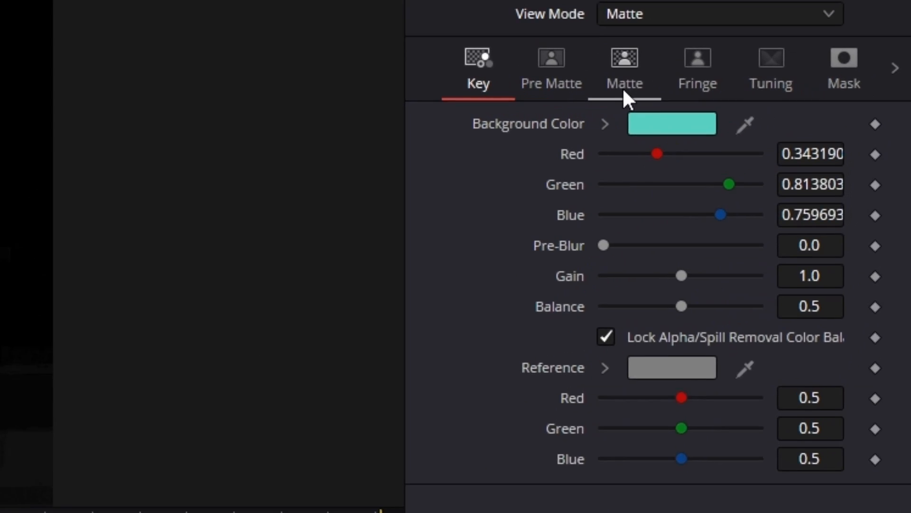
left_click(796, 109)
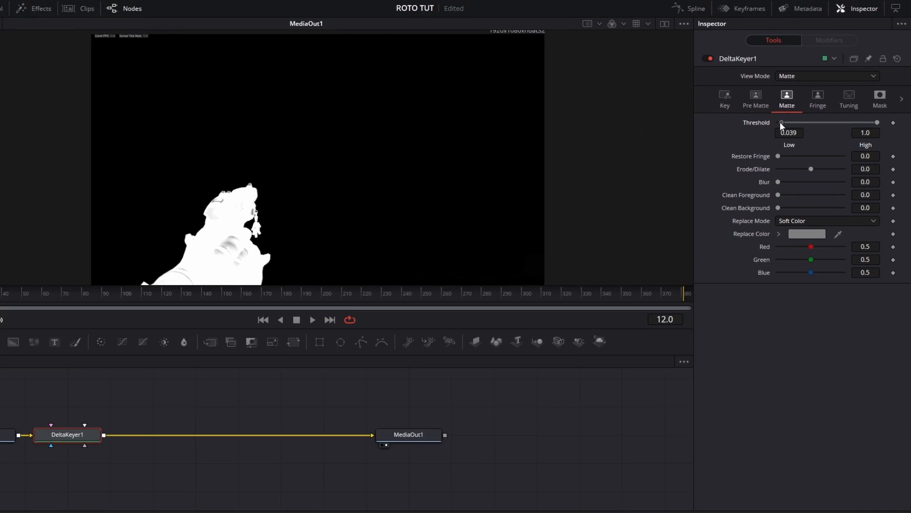
mouse_move(878, 121)
left_mouse_down()
mouse_move(853, 124)
mouse_move(881, 126)
left_mouse_up()
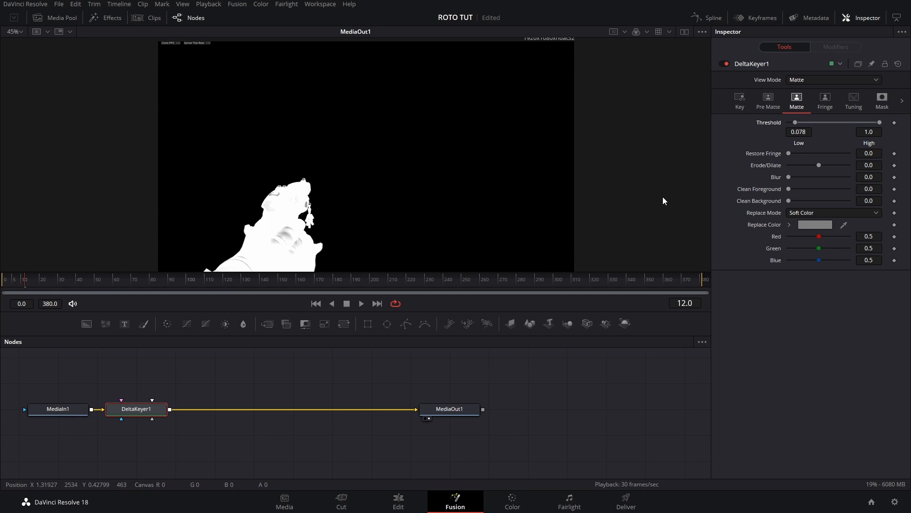
left_click_drag(380, 175, 389, 195)
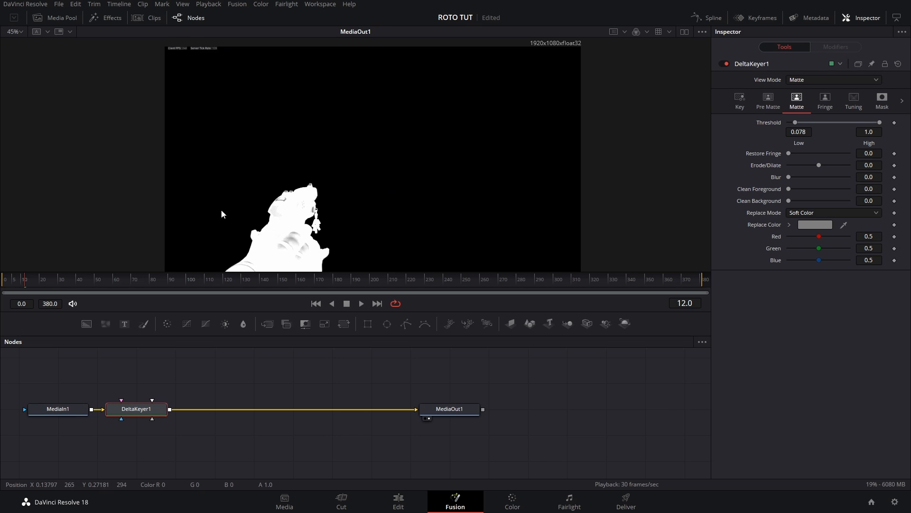
left_click_drag(478, 169, 475, 143)
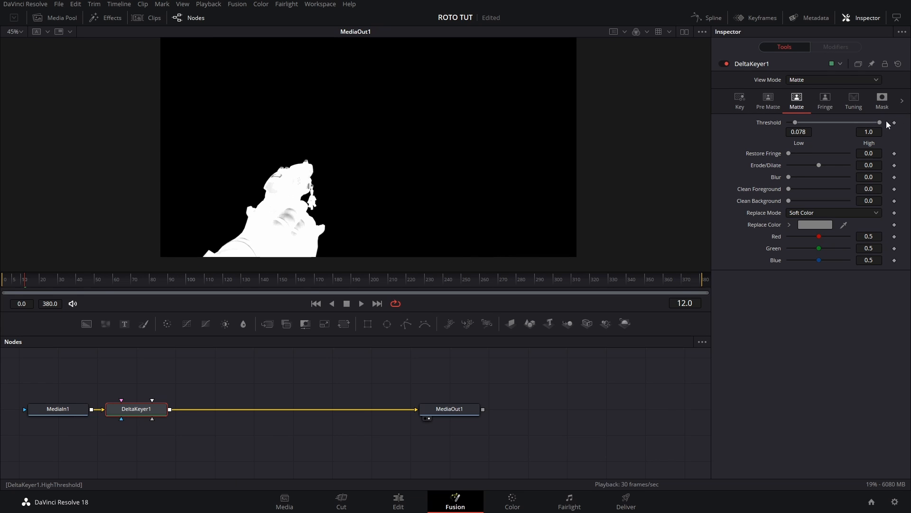
left_click_drag(879, 122, 857, 129)
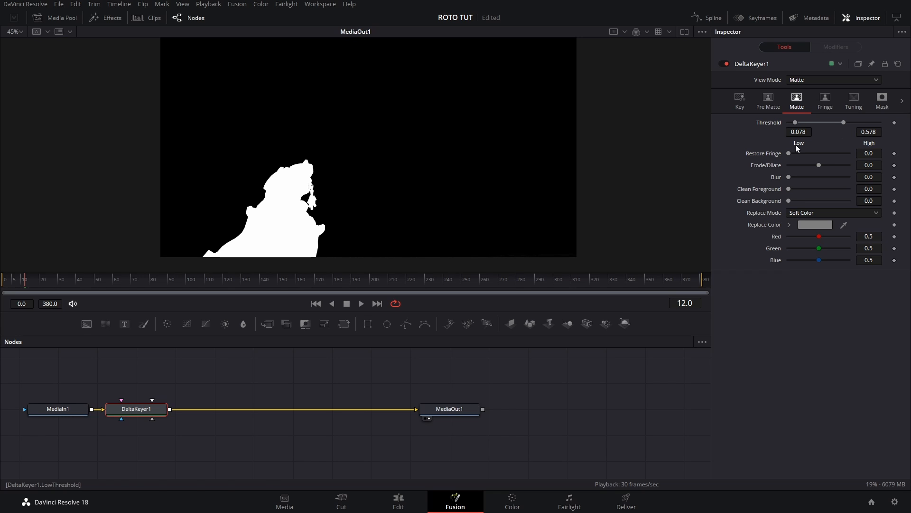
Return DeltaKeyer1 to the Final Result view, check the edges of the gun and hands, and set Erode/Dilate to -0.00073
left_click(811, 80)
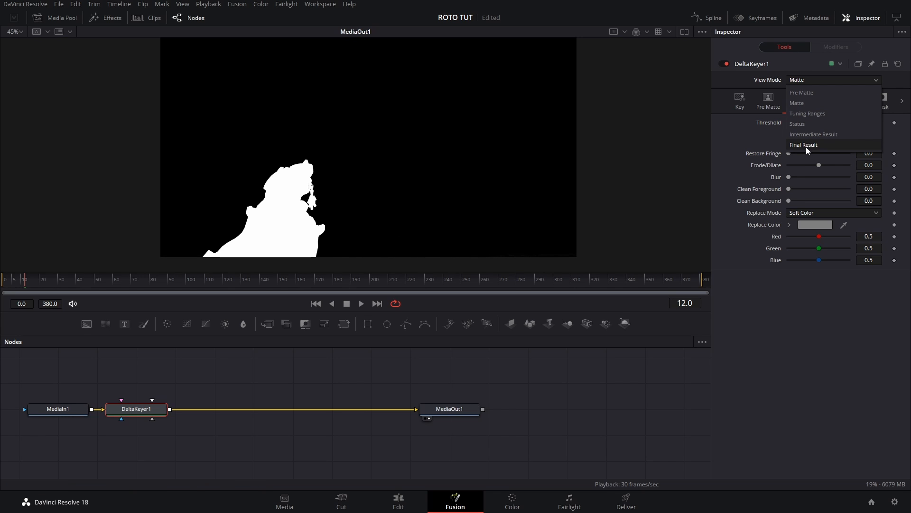
left_click(806, 145)
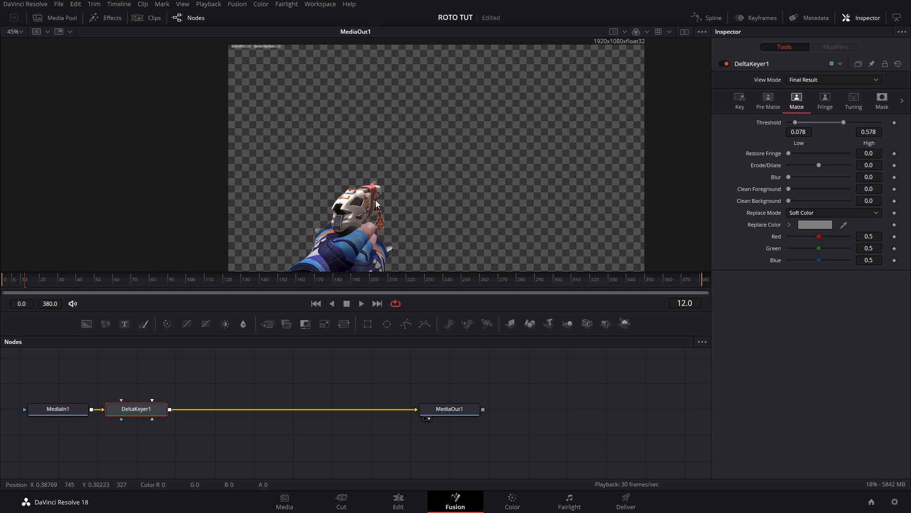
scroll(457, 233, "up", 2)
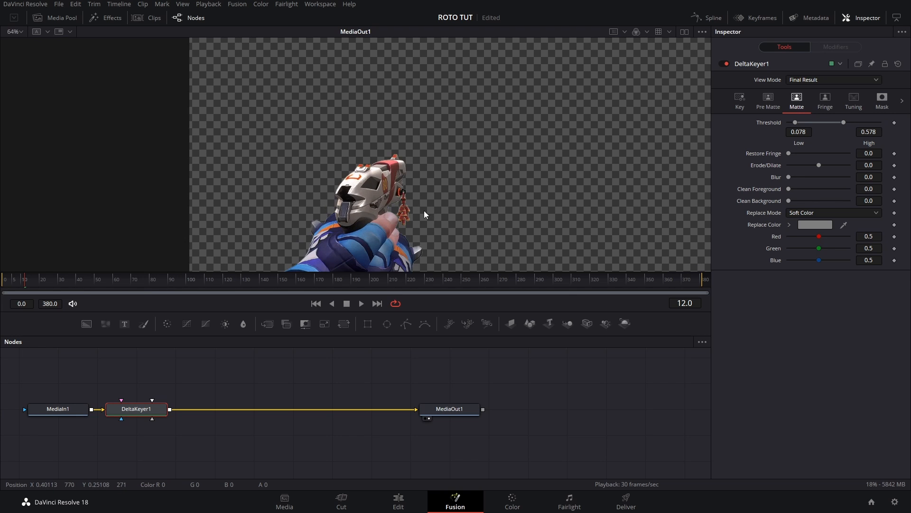
scroll(423, 210, "up", 6)
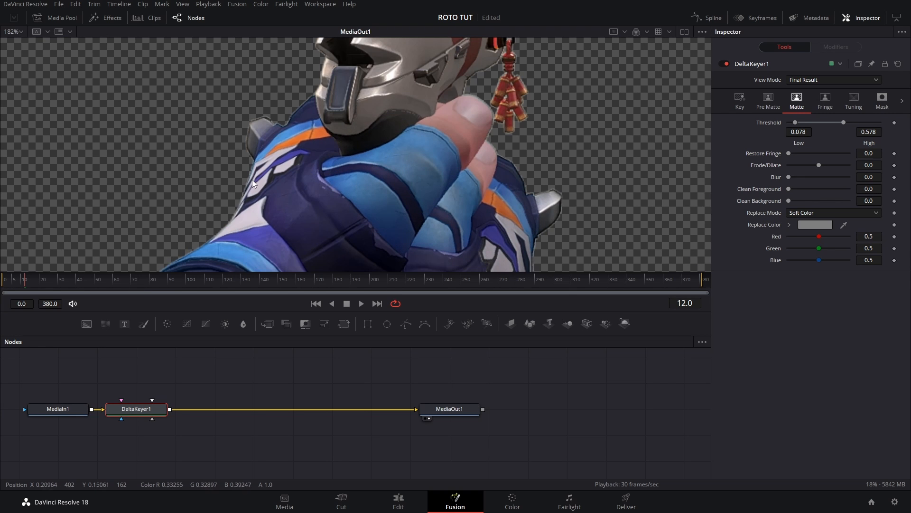
left_click_drag(399, 126, 366, 161)
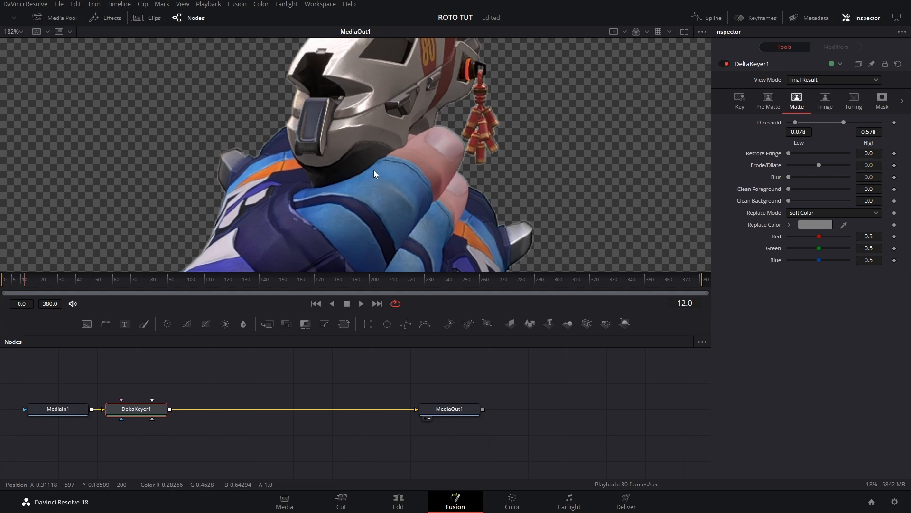
left_click_drag(402, 182, 378, 264)
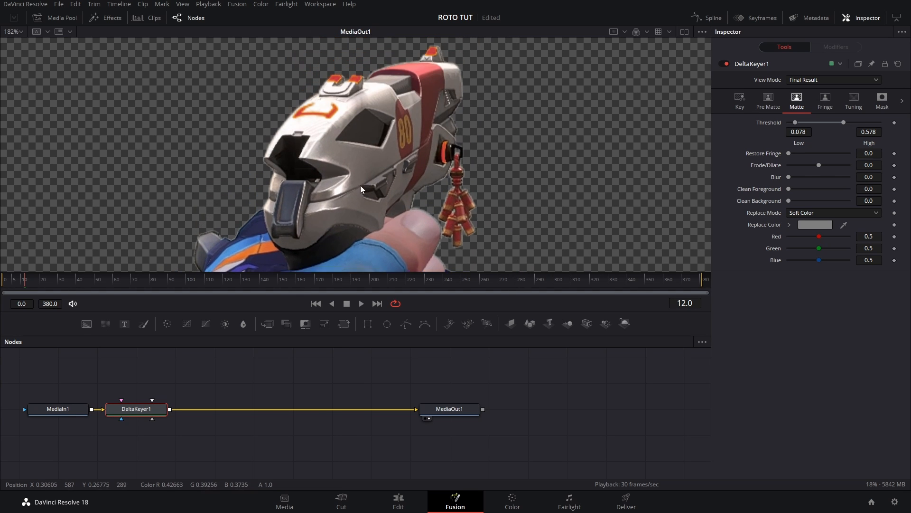
left_click_drag(361, 186, 440, 147)
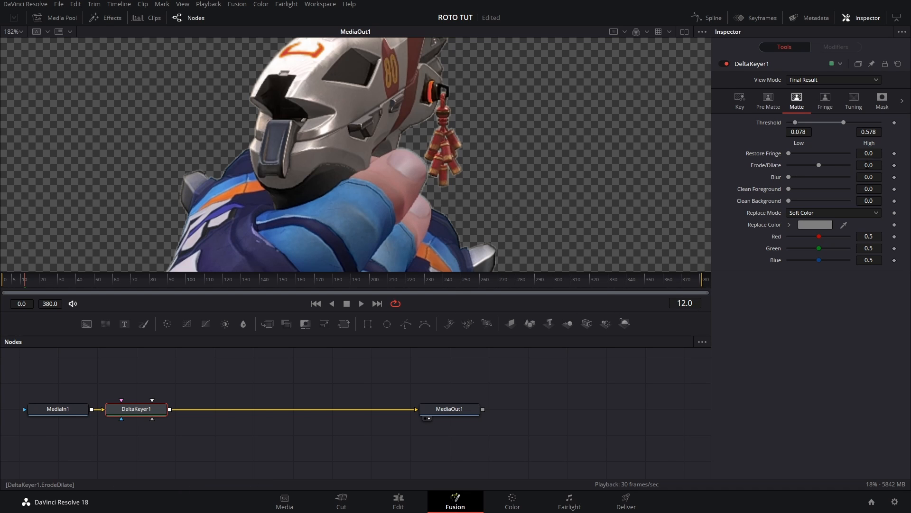
left_click_drag(874, 164, 872, 165)
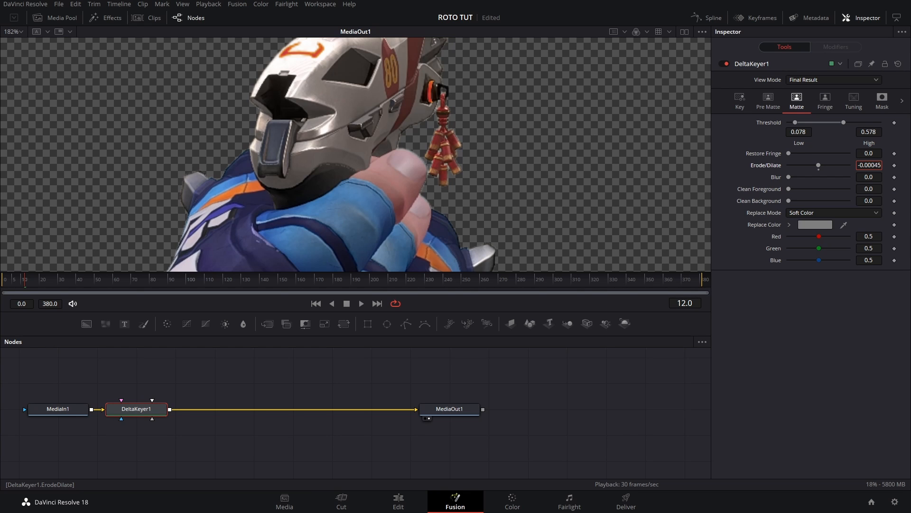
left_click_drag(871, 165, 869, 164)
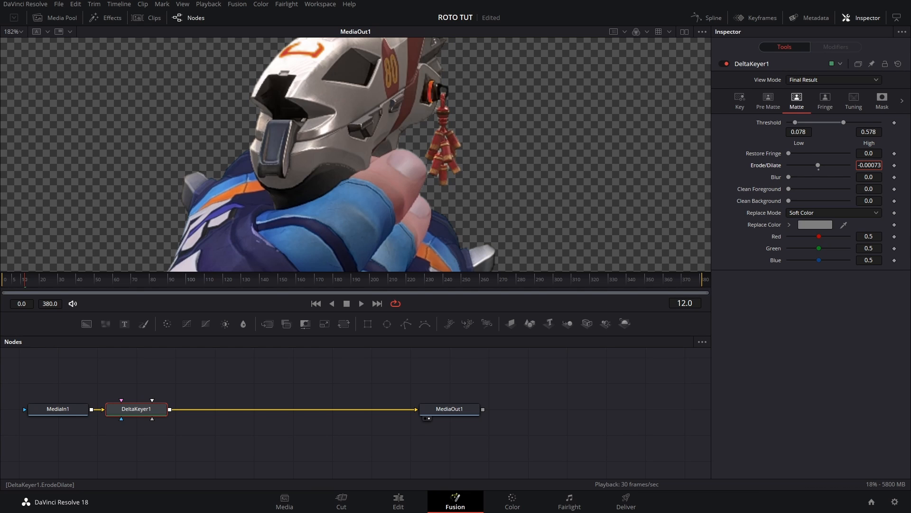
Examine the upper-left corner of the keyed frame for leftover Client FPS and Server Tick Rate overlay text
scroll(491, 201, "down", 6)
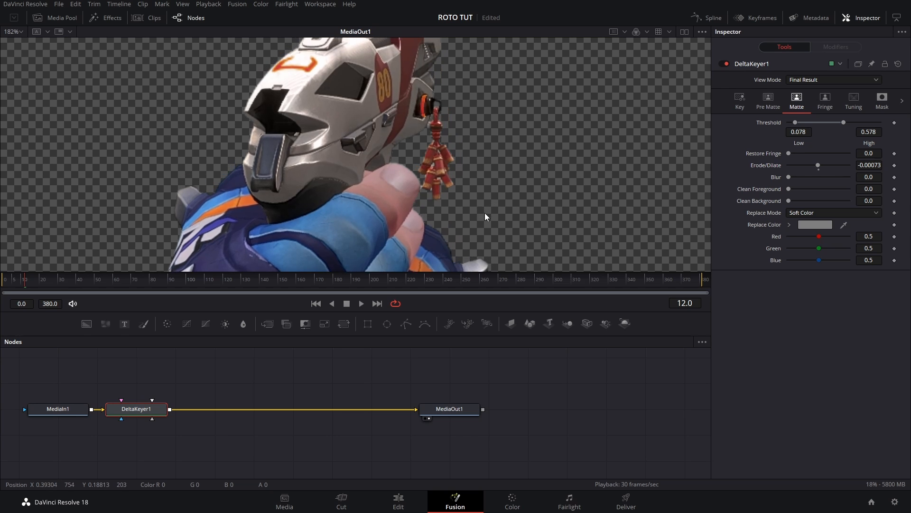
scroll(453, 208, "down", 1)
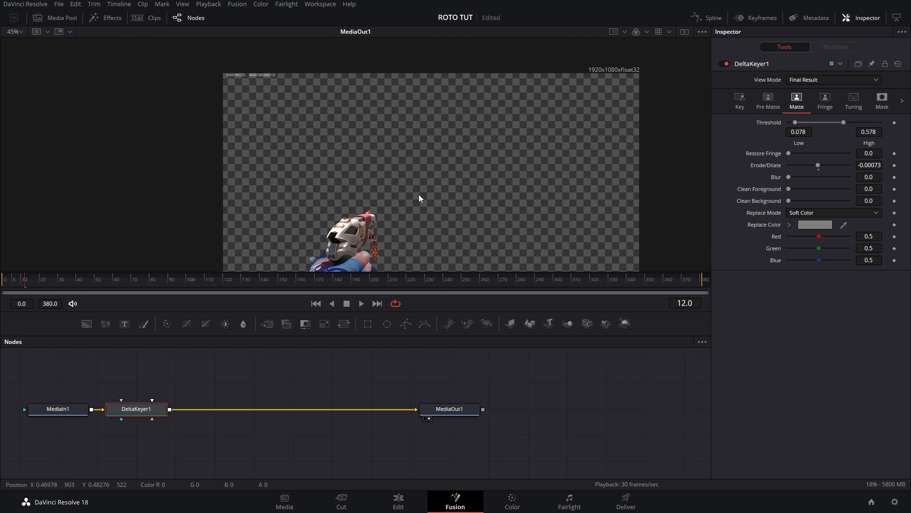
left_click_drag(284, 137, 301, 203)
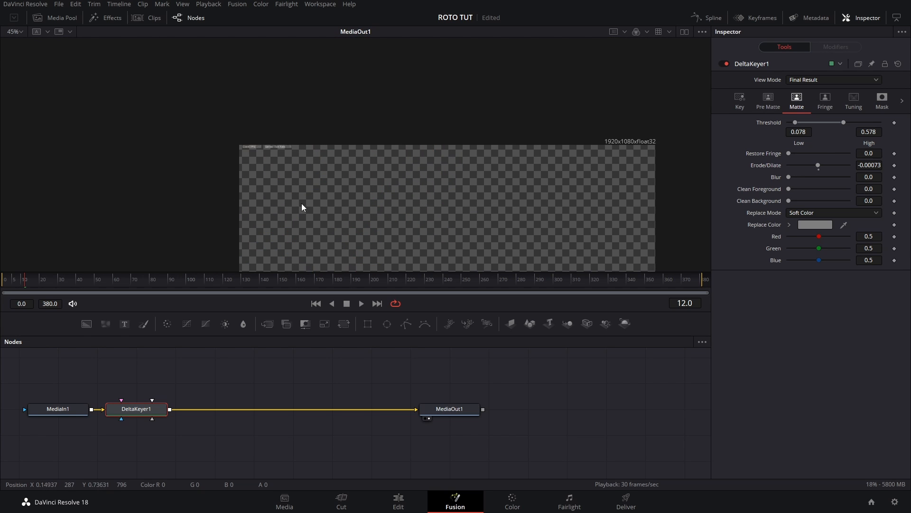
scroll(285, 197, "up", 3)
scroll(120, 154, "up", 1)
left_click_drag(121, 155, 273, 180)
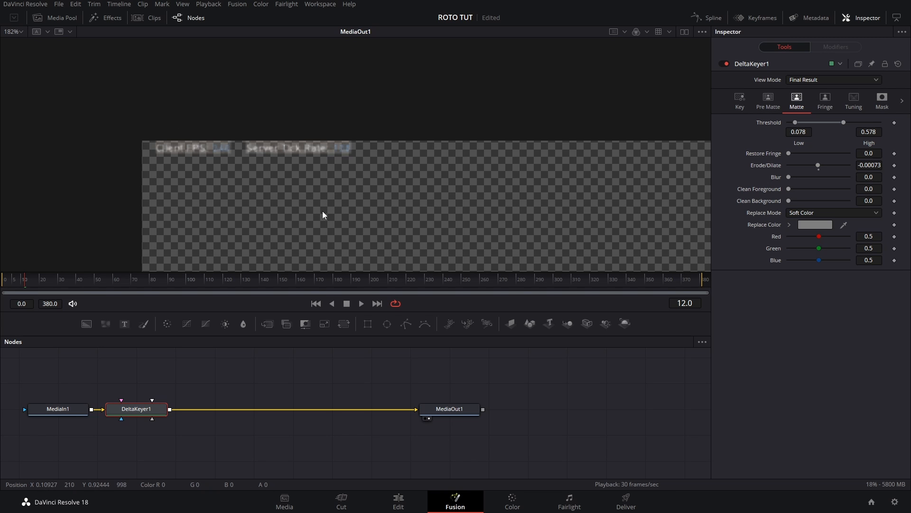
scroll(317, 212, "down", 4)
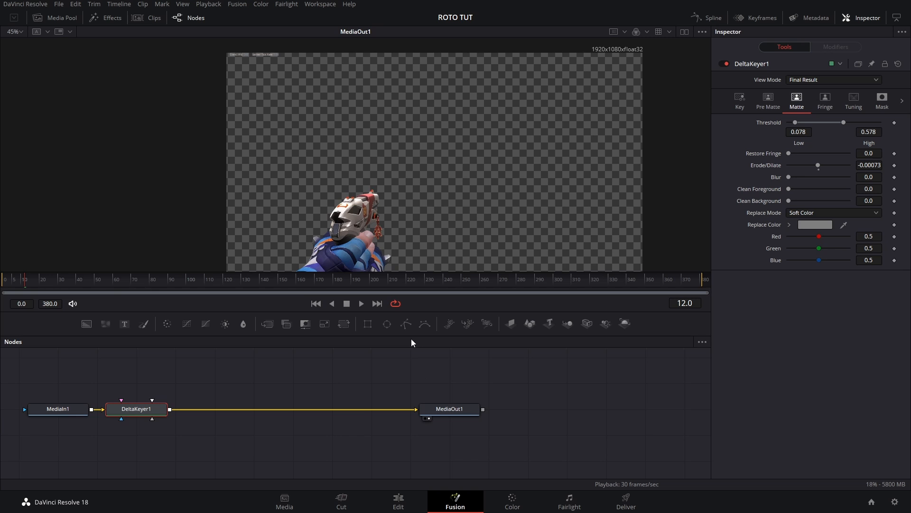
Add a Polygon mask node, connect it to DeltaKeyer1's blue mask input and draw a closed shape around the overlay text in the frame's upper-left corner
left_click_drag(406, 323, 127, 380)
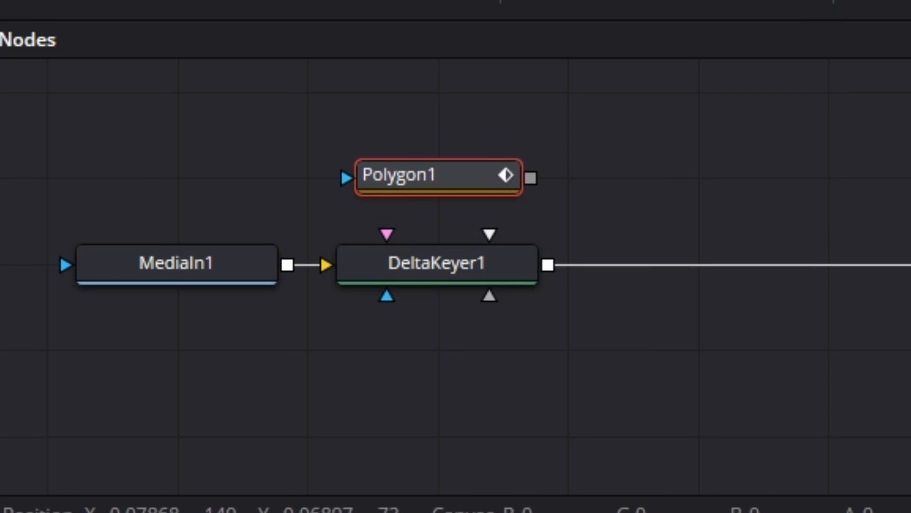
left_click_drag(530, 178, 387, 295)
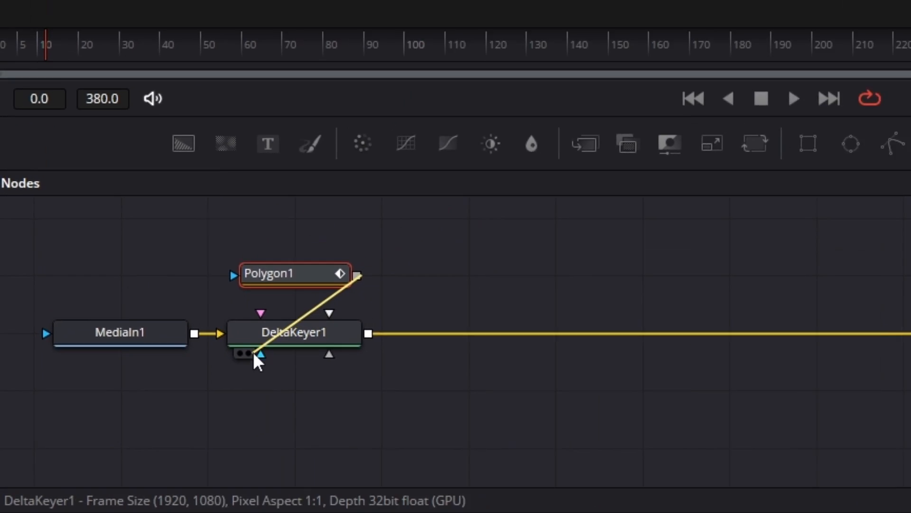
left_click_drag(253, 353, 254, 355)
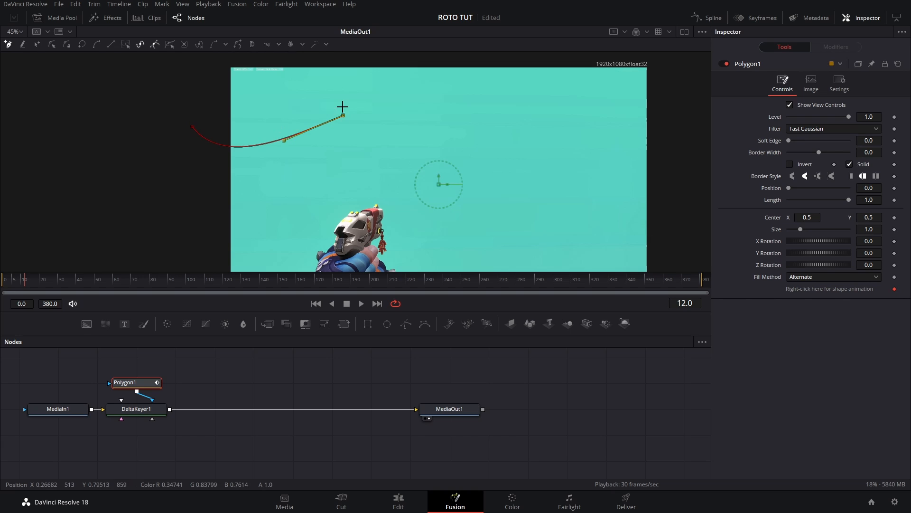
left_click(334, 61)
left_click(257, 59)
left_click(219, 59)
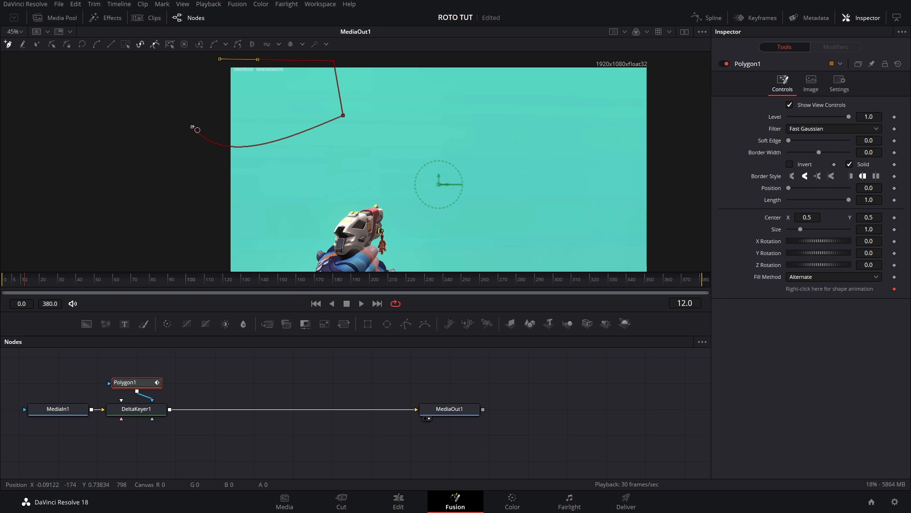
left_click(194, 129)
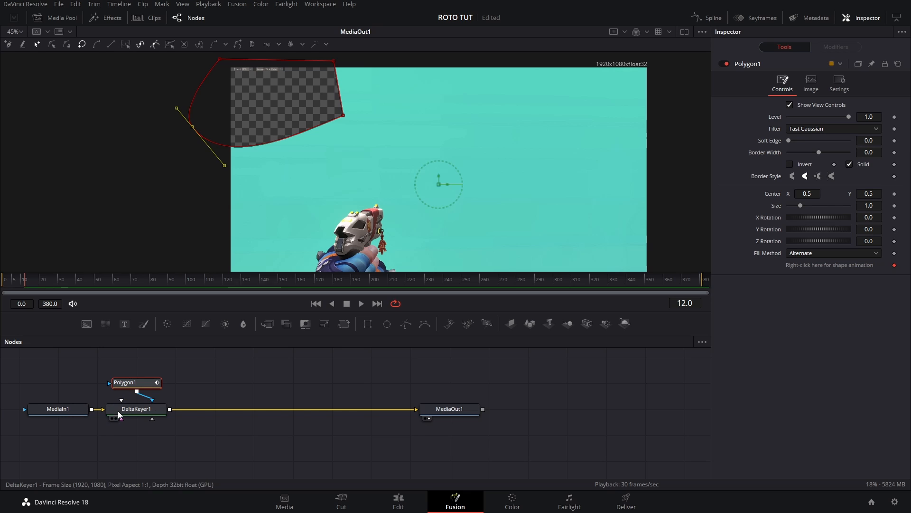
Reconnect Polygon1 to DeltaKeyer1's gray garbage matte input and compare the masked corner with the mask disconnected and connected
left_click_drag(152, 400, 152, 419)
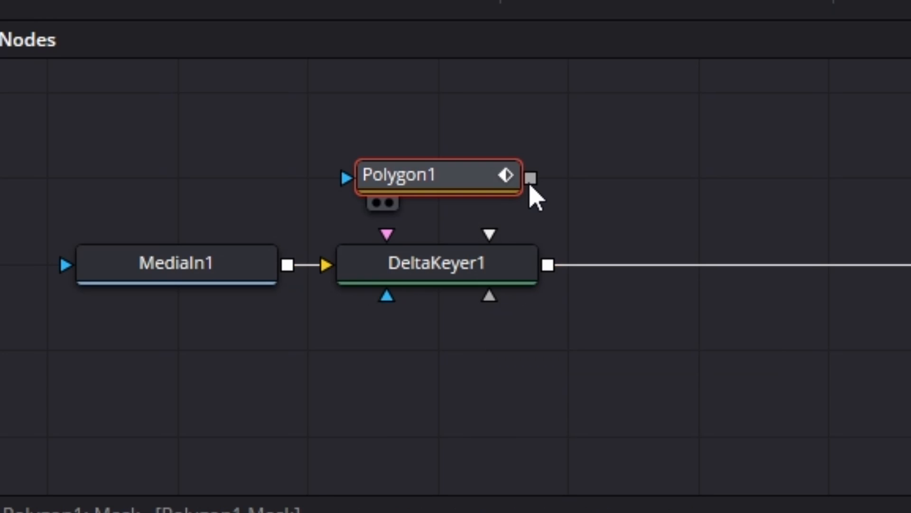
left_click_drag(531, 179, 487, 296)
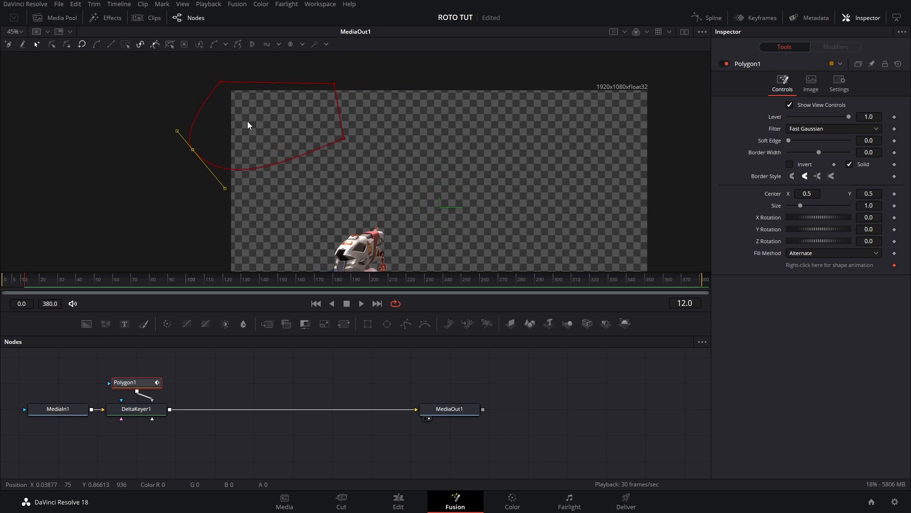
scroll(255, 124, "up", 4)
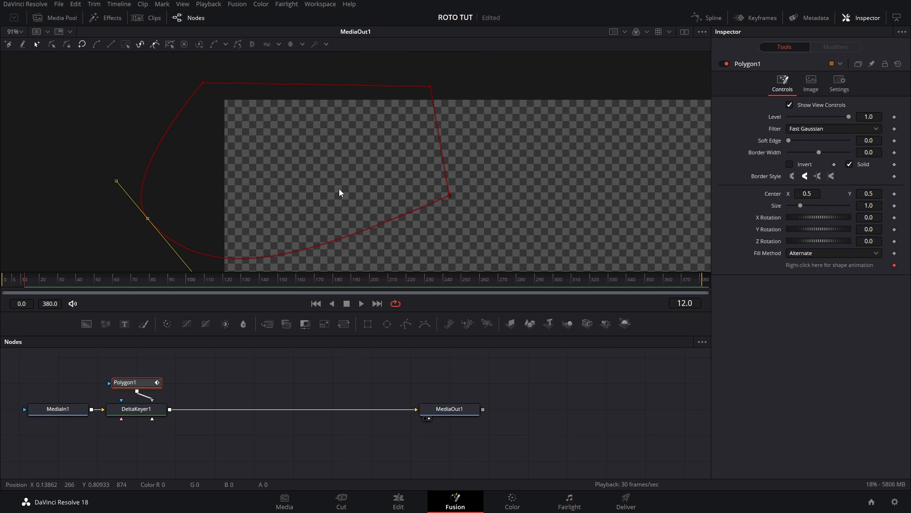
left_click(148, 397)
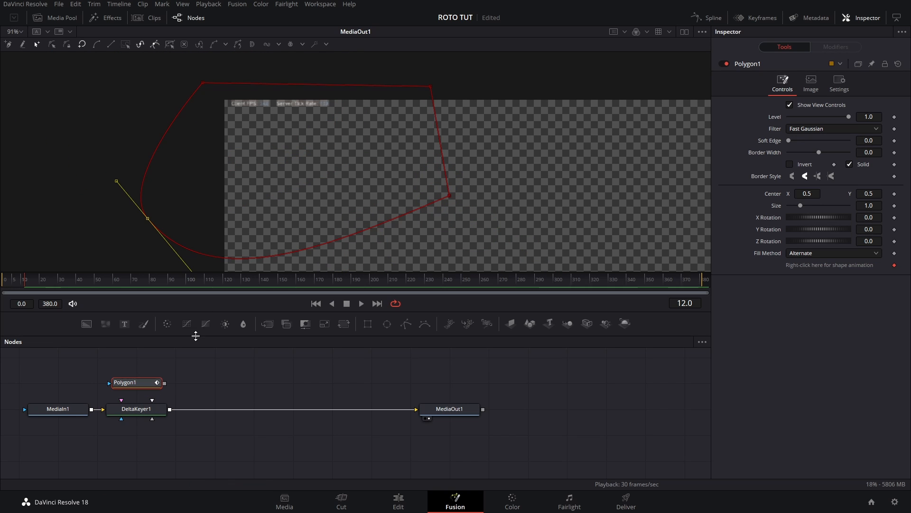
left_click_drag(165, 382, 150, 420)
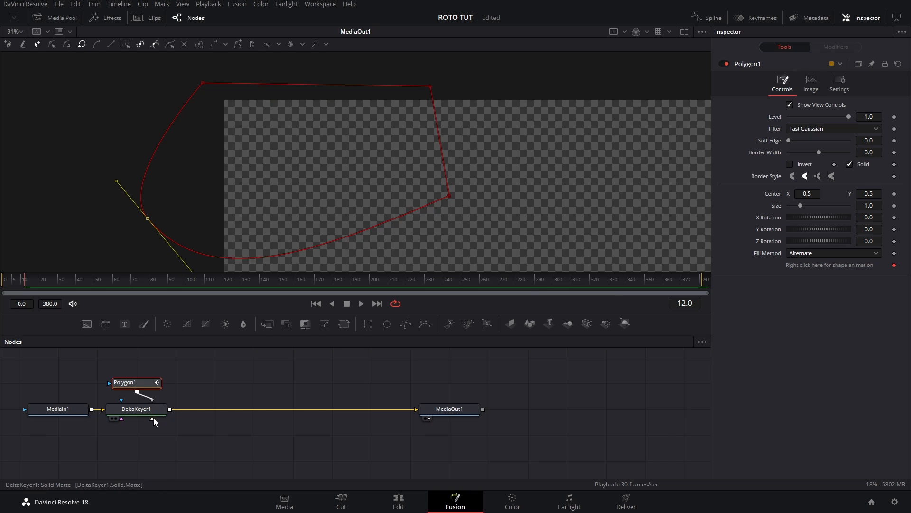
Play Timeline 1 on the Edit page from the start to review the keyed gun over No snitching.mp4
left_click(445, 267)
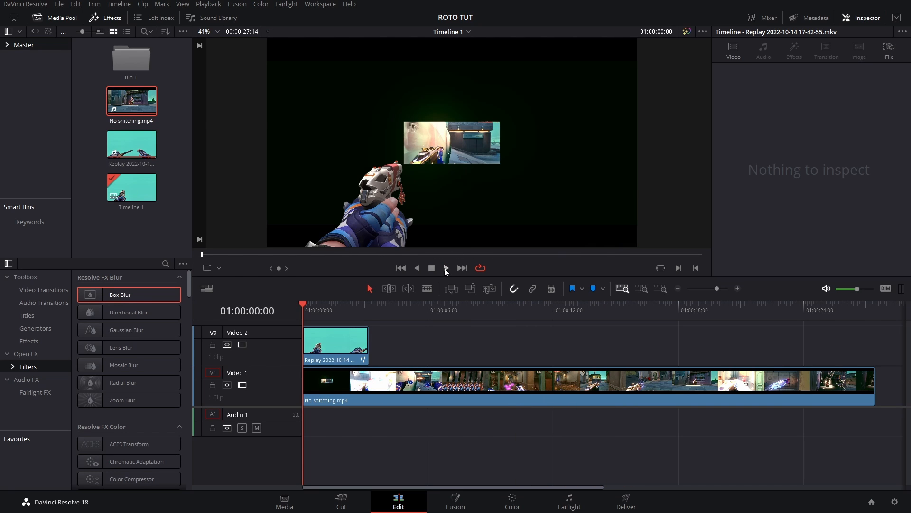
left_click(446, 268)
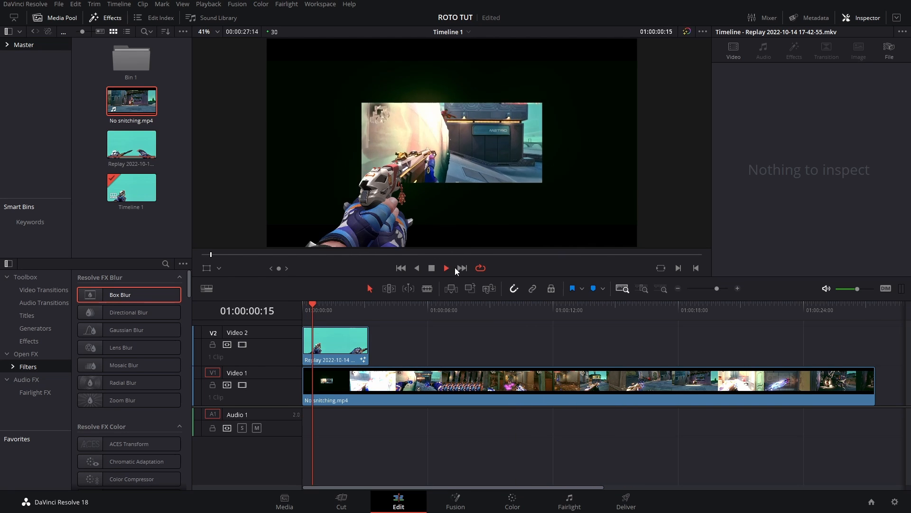